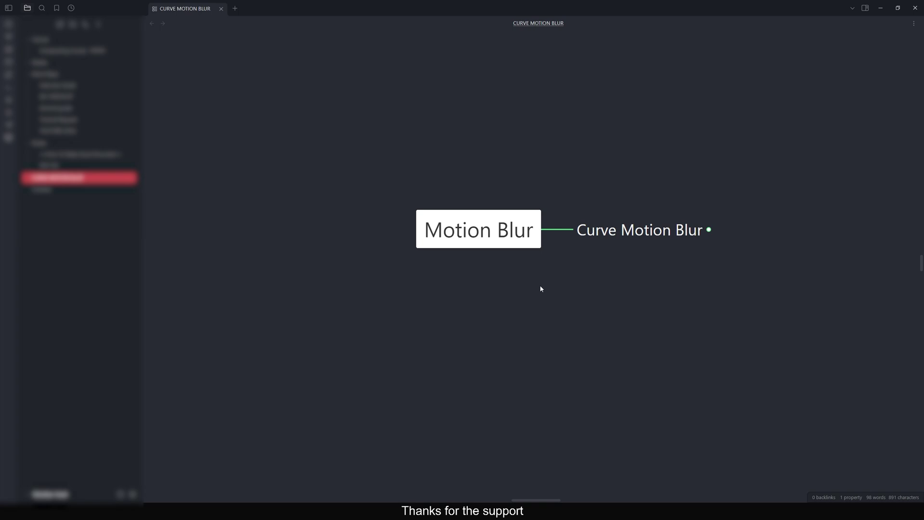
Expand the Curve Motion Blur node and its WHY? branch in the mind map.
{"action": "left_click_drag", "start_coordinate": [755, 282], "coordinate": [718, 227]}
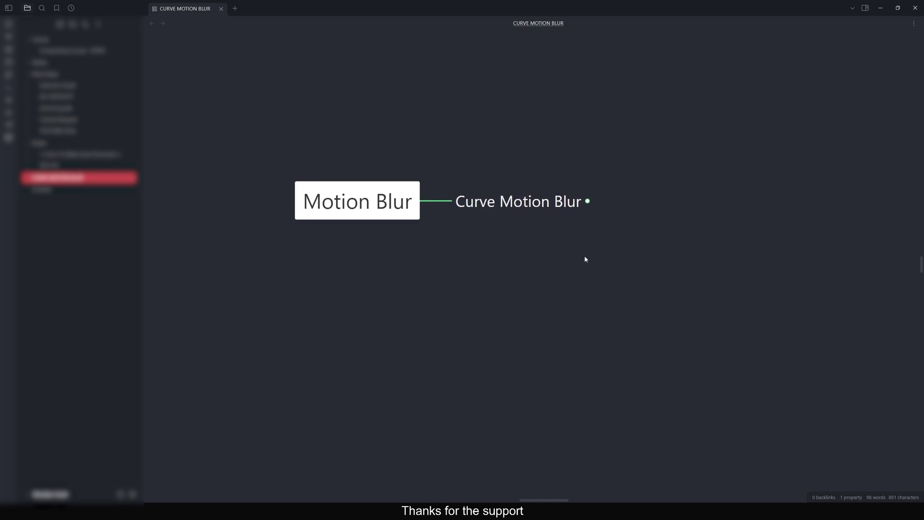
{"action": "left_click", "coordinate": [547, 203]}
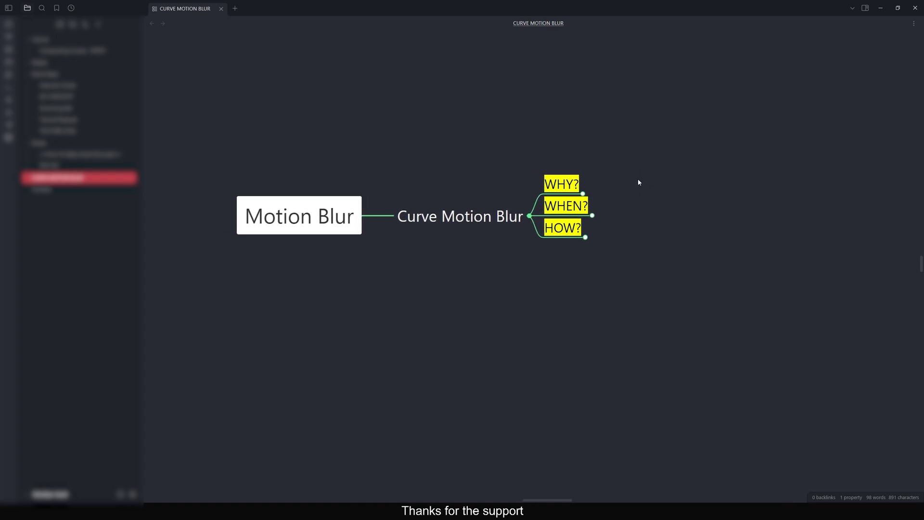
{"action": "left_click", "coordinate": [583, 195]}
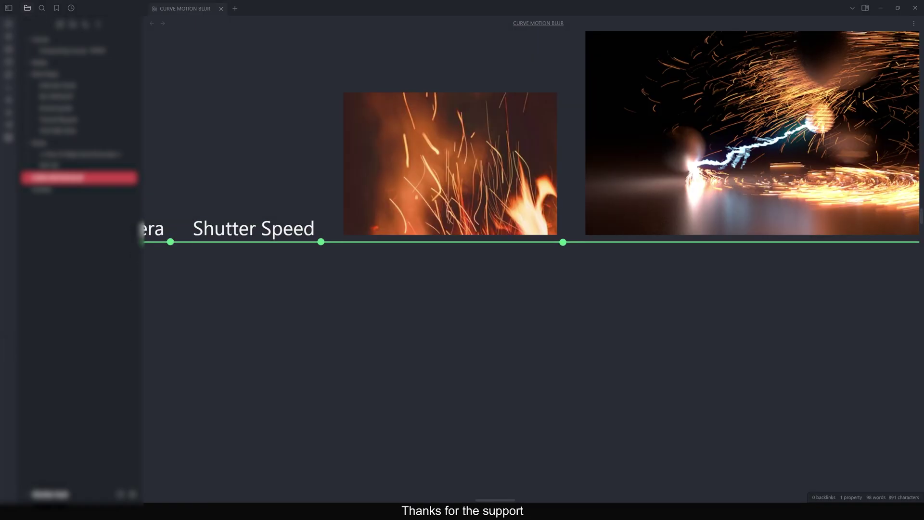
Mark the curved spark trails on the fire photo beside Shutter Speed, and clear the markings.
{"action": "mouse_move", "coordinate": [391, 198]}
{"action": "left_mouse_down"}
{"action": "mouse_move", "coordinate": [416, 210]}
{"action": "mouse_move", "coordinate": [376, 203]}
{"action": "mouse_move", "coordinate": [392, 193]}
{"action": "left_mouse_up"}
{"action": "mouse_move", "coordinate": [402, 129]}
{"action": "left_mouse_down"}
{"action": "mouse_move", "coordinate": [420, 162]}
{"action": "mouse_move", "coordinate": [431, 128]}
{"action": "mouse_move", "coordinate": [454, 144]}
{"action": "mouse_move", "coordinate": [467, 122]}
{"action": "left_mouse_up"}
{"action": "key", "text": "Escape"}
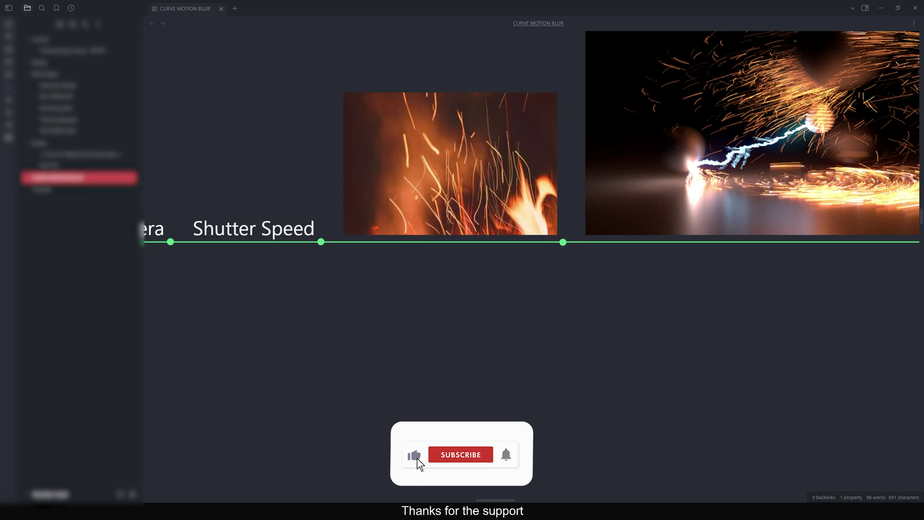
Circle groups of spark trails on the lightning photo with red and green ovals, and clear the markings.
{"action": "left_click_drag", "start_coordinate": [698, 238], "coordinate": [470, 325]}
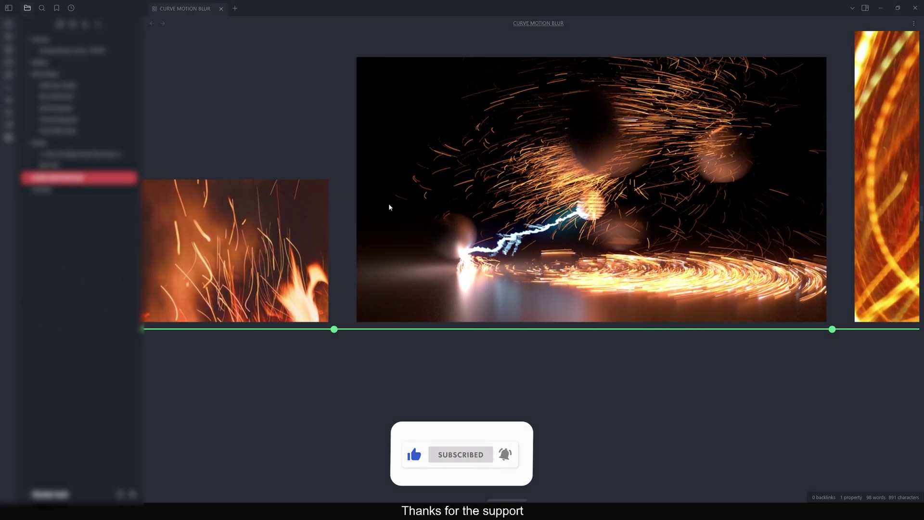
{"action": "left_click_drag", "start_coordinate": [441, 184], "coordinate": [415, 207]}
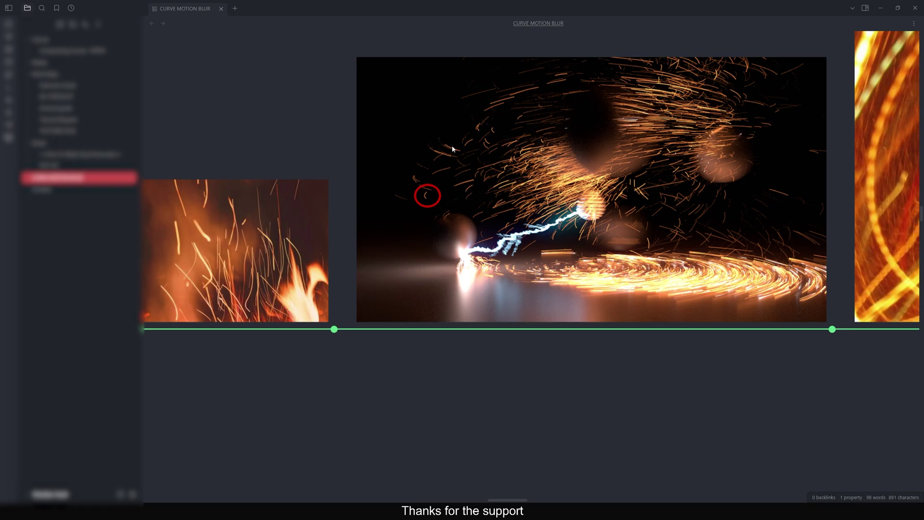
{"action": "left_click_drag", "start_coordinate": [428, 164], "coordinate": [423, 166]}
{"action": "mouse_move", "coordinate": [823, 259]}
{"action": "left_mouse_down"}
{"action": "mouse_move", "coordinate": [742, 288]}
{"action": "mouse_move", "coordinate": [533, 304]}
{"action": "left_mouse_up"}
{"action": "left_click_drag", "start_coordinate": [580, 67], "coordinate": [500, 103]}
{"action": "left_click_drag", "start_coordinate": [691, 177], "coordinate": [641, 214]}
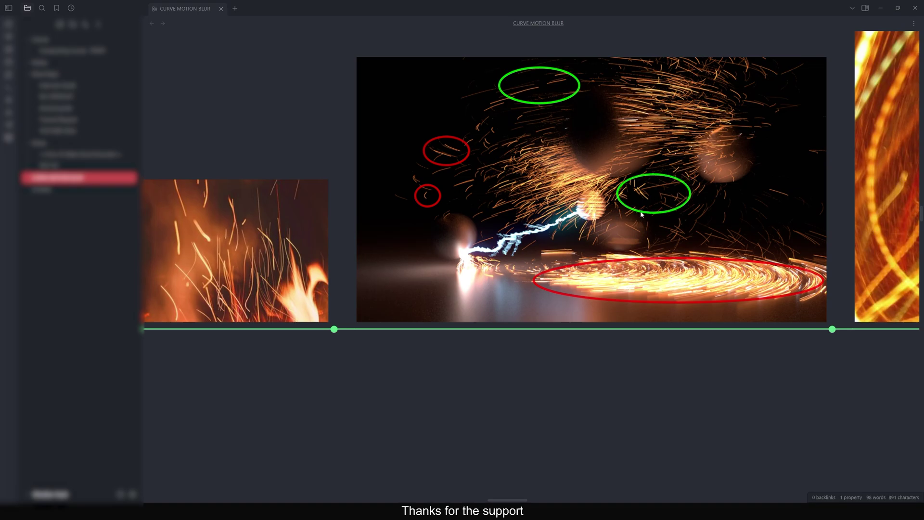
{"action": "left_click_drag", "start_coordinate": [770, 217], "coordinate": [656, 252]}
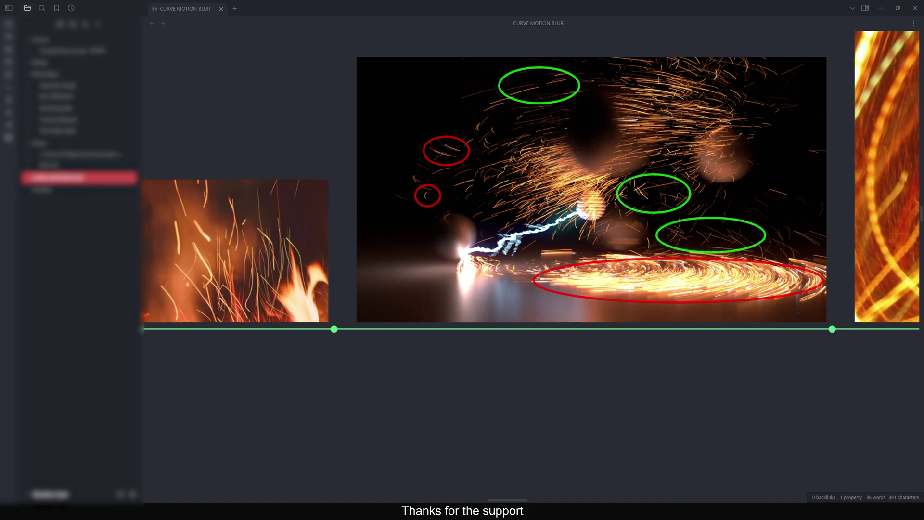
{"action": "key", "text": "Escape"}
Examine the long-exposure light-trail photo at the end of the WHY? branch.
{"action": "middle_click_drag", "start_coordinate": [819, 349], "coordinate": [463, 368]}
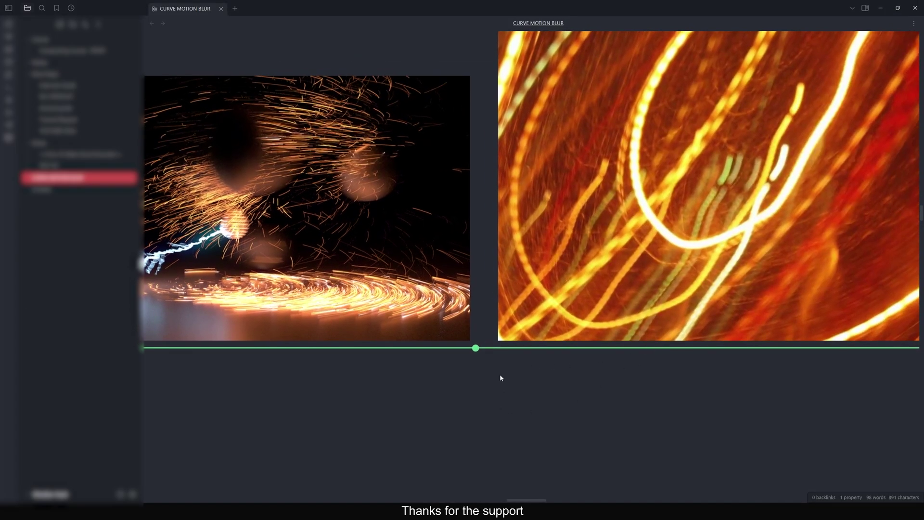
{"action": "scroll", "coordinate": [500, 378], "scroll_direction": "down", "scroll_amount": 1, "text": "ctrl"}
{"action": "middle_click_drag", "start_coordinate": [699, 358], "coordinate": [489, 323]}
{"action": "middle_click_drag", "start_coordinate": [442, 239], "coordinate": [493, 305]}
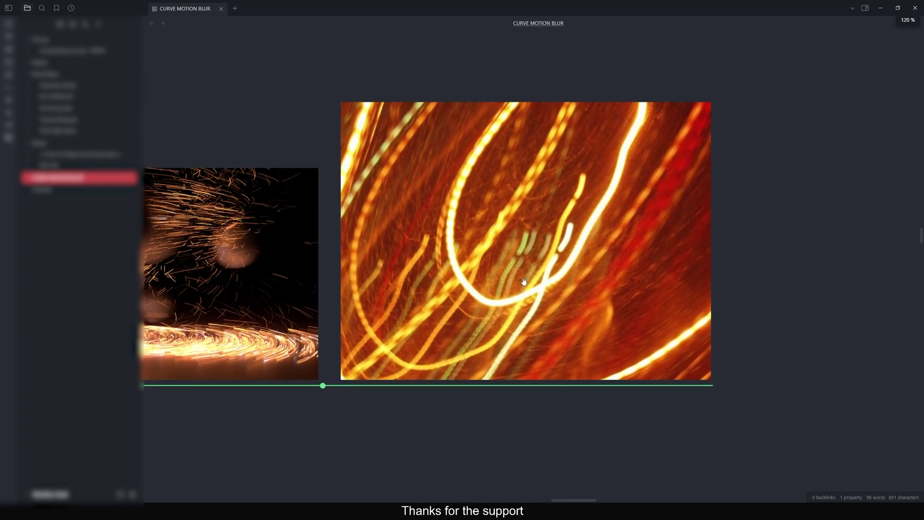
{"action": "middle_click_drag", "start_coordinate": [284, 137], "coordinate": [306, 127]}
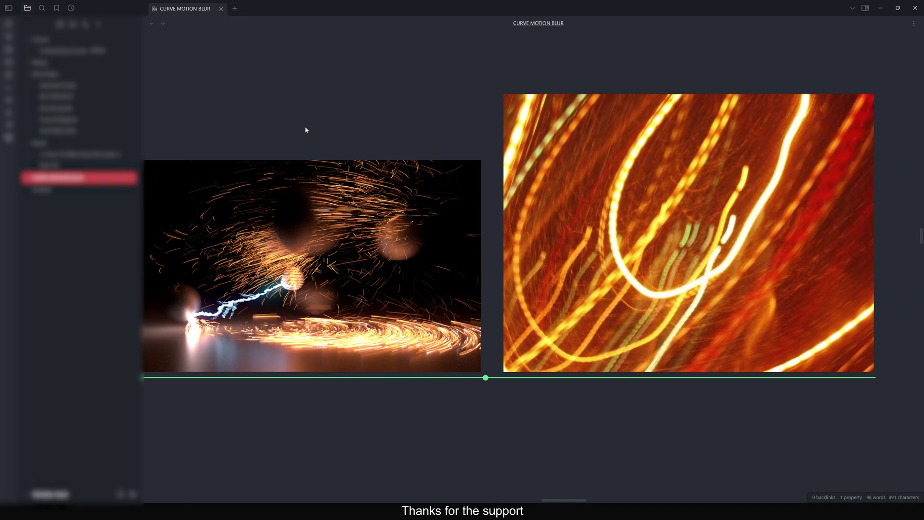
Expand the WHEN? branch of the mind map.
{"action": "scroll", "coordinate": [547, 91], "scroll_direction": "left", "scroll_amount": 5}
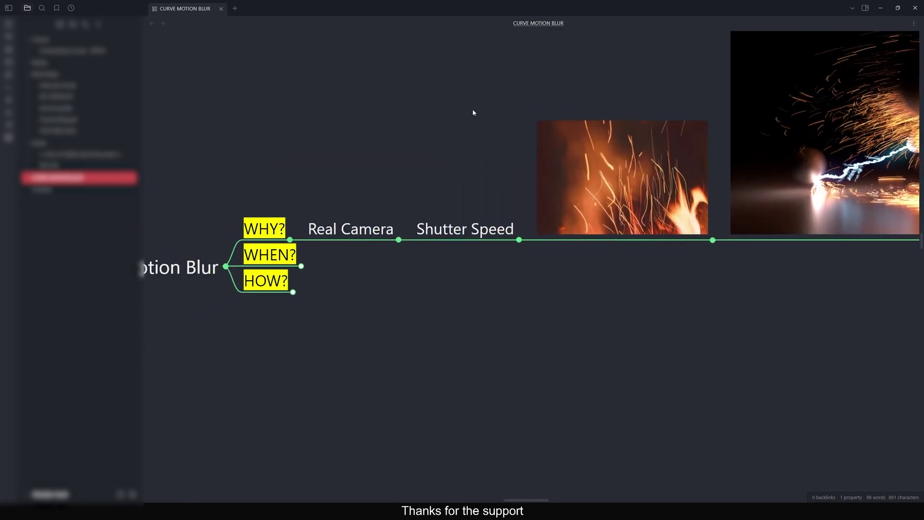
{"action": "scroll", "coordinate": [507, 270], "scroll_direction": "left", "scroll_amount": 2}
{"action": "left_click", "coordinate": [404, 232]}
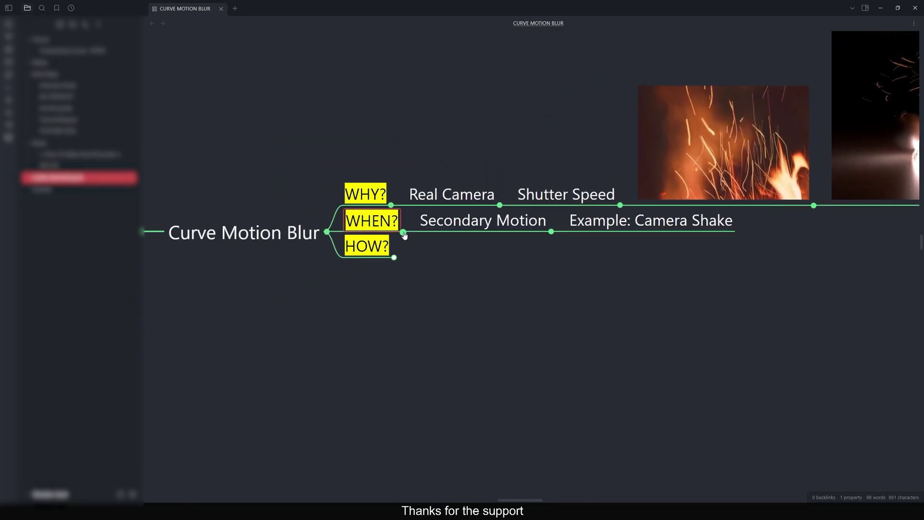
{"action": "scroll", "coordinate": [539, 271], "scroll_direction": "right", "scroll_amount": 2}
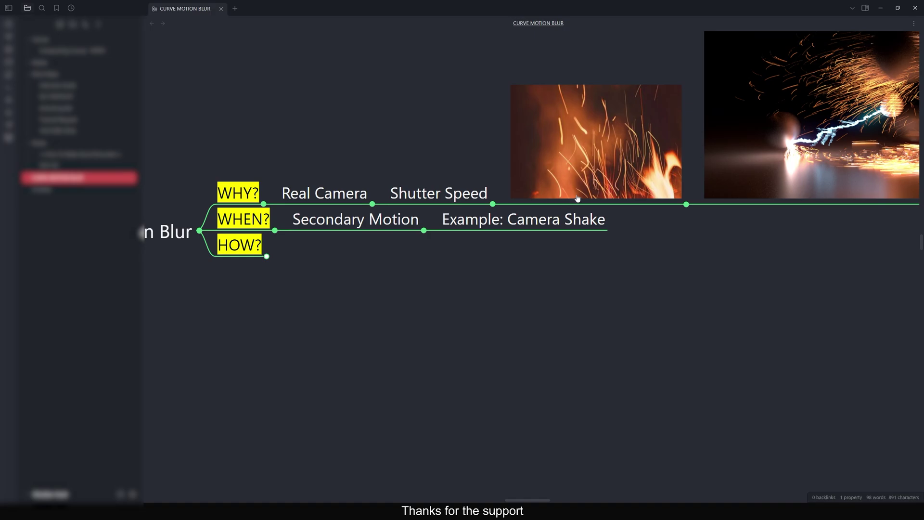
{"action": "scroll", "coordinate": [555, 242], "scroll_direction": "left", "scroll_amount": 1}
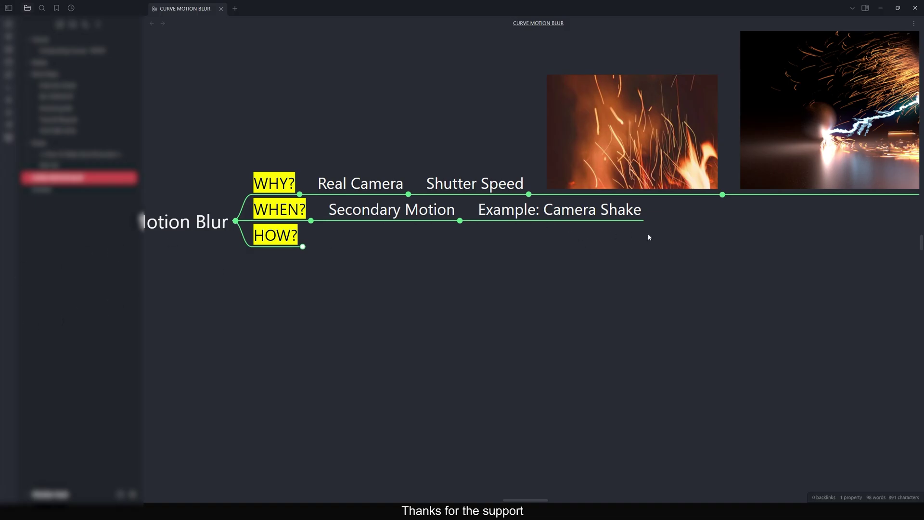
Circle two spark clusters in green on the lightning photo and point an arrow at the outer one.
{"action": "left_click_drag", "start_coordinate": [769, 223], "coordinate": [542, 294]}
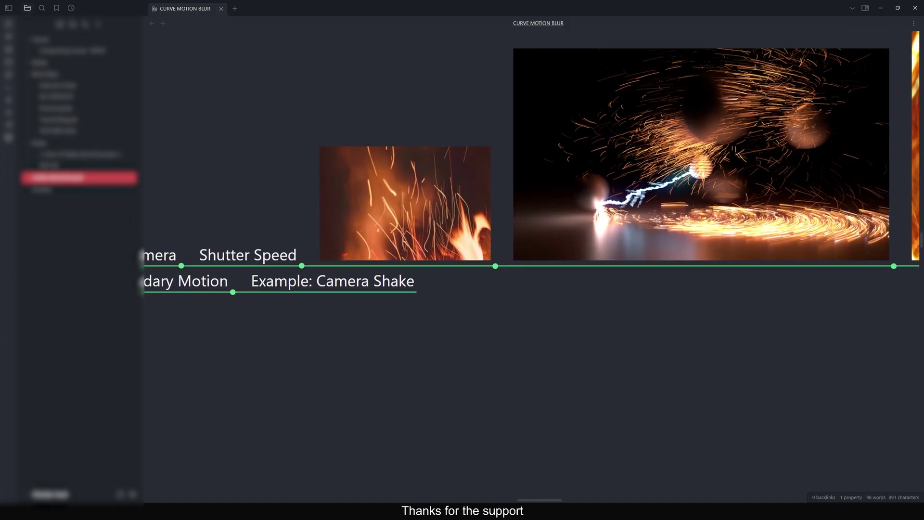
{"action": "mouse_move", "coordinate": [645, 141]}
{"action": "left_mouse_down"}
{"action": "mouse_move", "coordinate": [662, 142]}
{"action": "mouse_move", "coordinate": [644, 143]}
{"action": "left_mouse_up"}
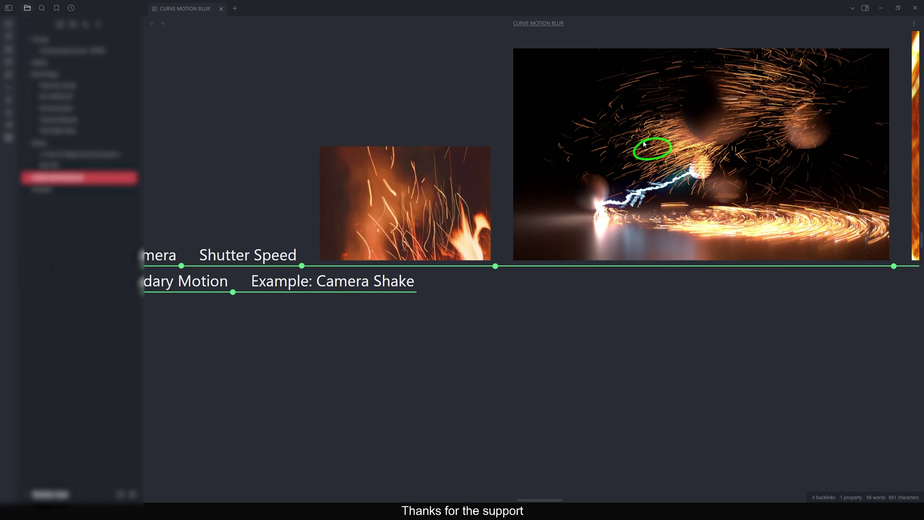
{"action": "mouse_move", "coordinate": [572, 118]}
{"action": "left_mouse_down"}
{"action": "mouse_move", "coordinate": [604, 109]}
{"action": "mouse_move", "coordinate": [580, 166]}
{"action": "mouse_move", "coordinate": [572, 118]}
{"action": "mouse_move", "coordinate": [593, 115]}
{"action": "left_mouse_up"}
{"action": "mouse_move", "coordinate": [592, 106]}
{"action": "left_mouse_down"}
{"action": "mouse_move", "coordinate": [593, 115]}
{"action": "mouse_move", "coordinate": [607, 110]}
{"action": "left_mouse_up"}
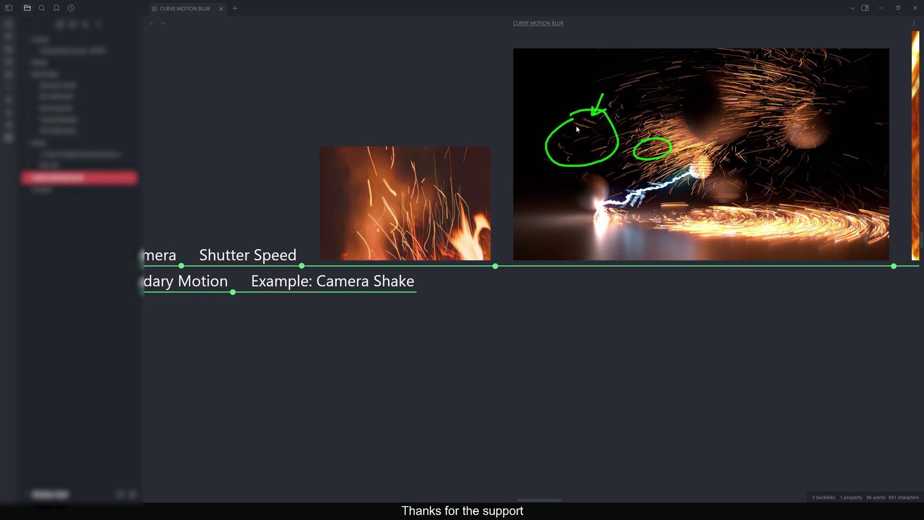
{"action": "left_click_drag", "start_coordinate": [578, 125], "coordinate": [587, 132]}
{"action": "left_click", "coordinate": [42, 285]}
Clear the markings and expand the HOW? branch of the mind map.
{"action": "left_click_drag", "start_coordinate": [444, 304], "coordinate": [683, 244]}
{"action": "left_click_drag", "start_coordinate": [580, 269], "coordinate": [644, 240]}
{"action": "left_click_drag", "start_coordinate": [364, 238], "coordinate": [368, 241]}
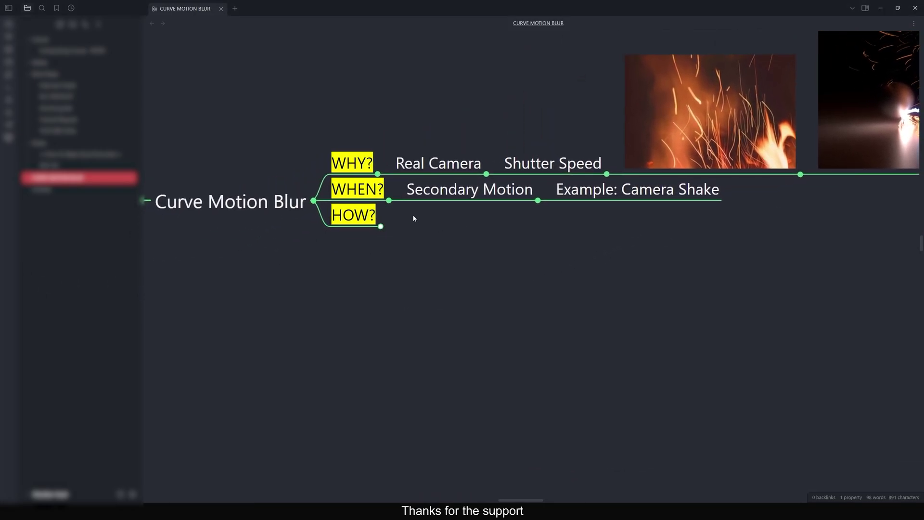
{"action": "scroll", "coordinate": [429, 212], "scroll_direction": "left", "scroll_amount": 5}
{"action": "scroll", "coordinate": [428, 211], "scroll_direction": "down", "scroll_amount": 1}
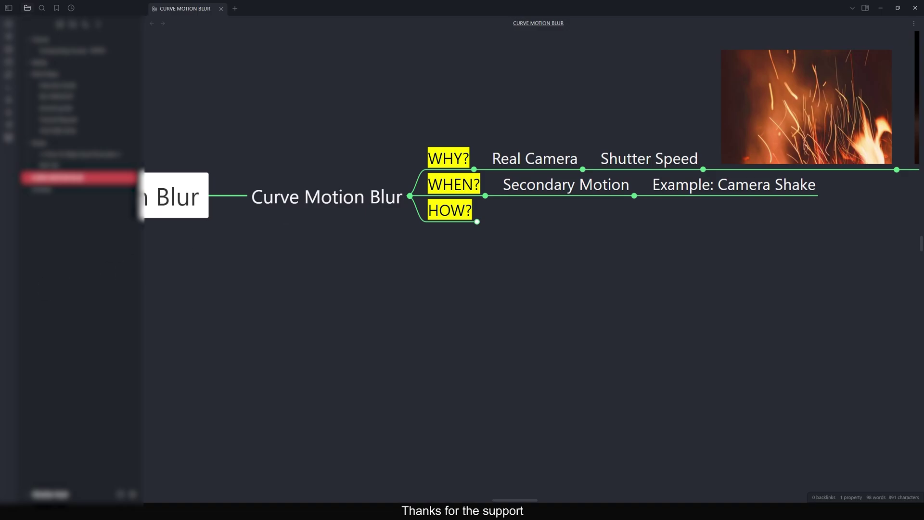
{"action": "key", "text": "alt+Tab"}
{"action": "left_click", "coordinate": [477, 222]}
{"action": "scroll", "coordinate": [542, 245], "scroll_direction": "right", "scroll_amount": 5}
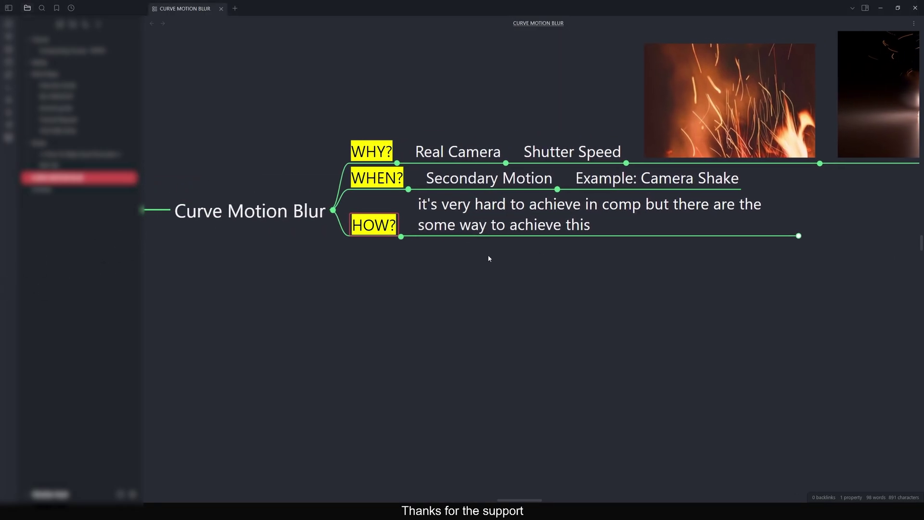
Expand the note under HOW? about achieving the effect in comp to list the available methods.
{"action": "left_click_drag", "start_coordinate": [451, 251], "coordinate": [447, 250]}
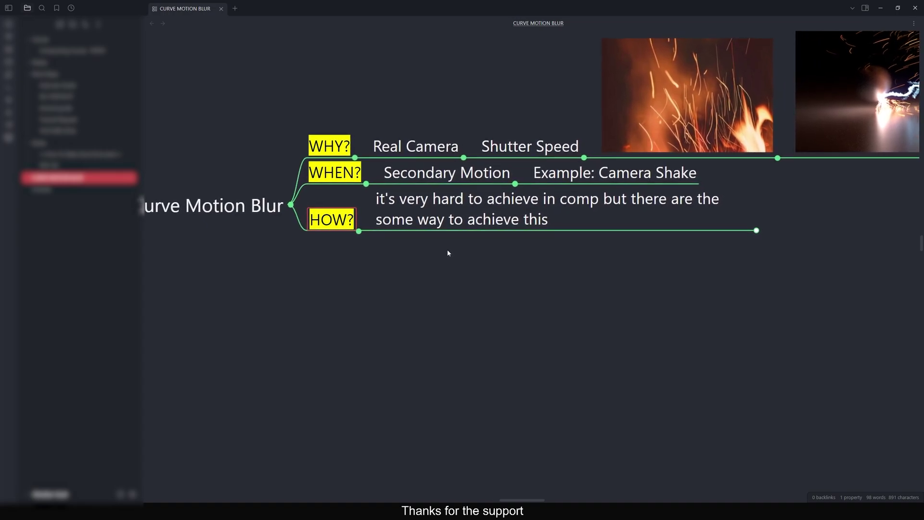
{"action": "scroll", "coordinate": [446, 250], "scroll_direction": "right", "scroll_amount": 6}
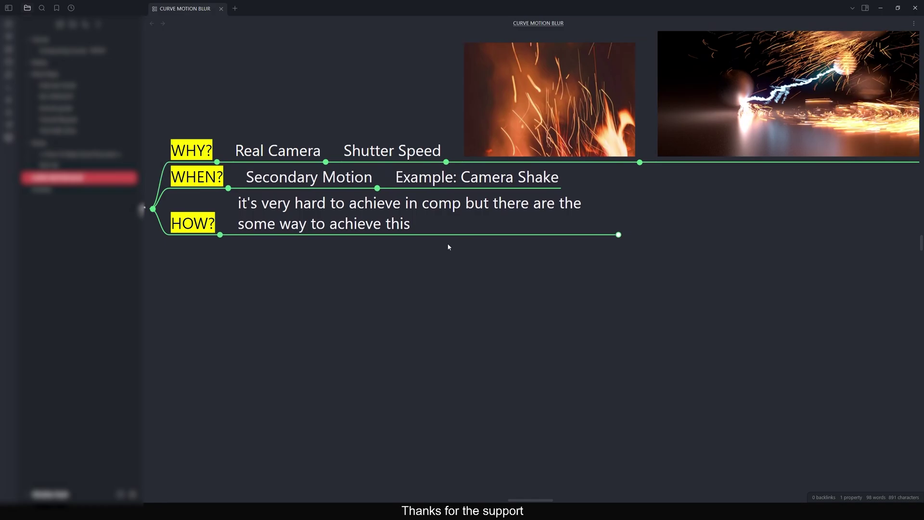
{"action": "left_click", "coordinate": [528, 230]}
{"action": "scroll", "coordinate": [527, 234], "scroll_direction": "right", "scroll_amount": 5}
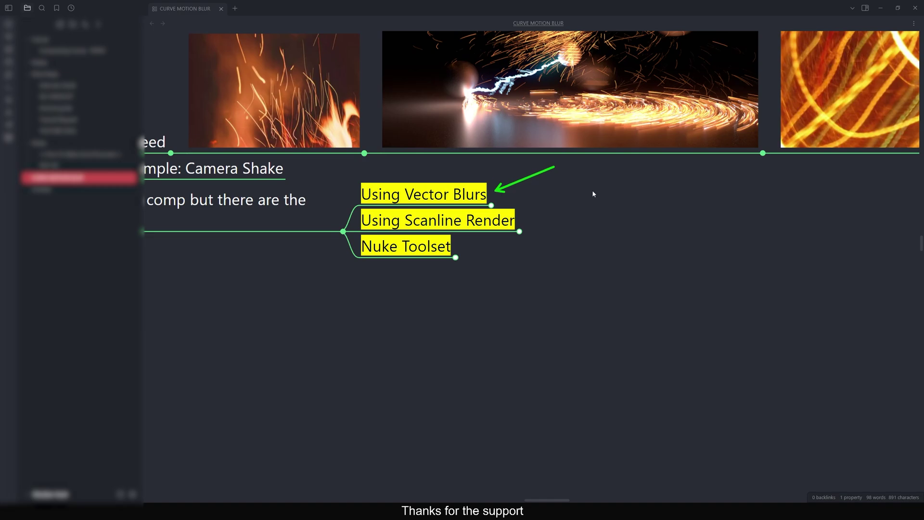
Draw green arrows pointing at Using Vector Blurs, Using Scanline Render and Nuke Toolset, and clear the markings.
{"action": "left_click_drag", "start_coordinate": [597, 189], "coordinate": [527, 218]}
{"action": "left_click_drag", "start_coordinate": [572, 245], "coordinate": [462, 246]}
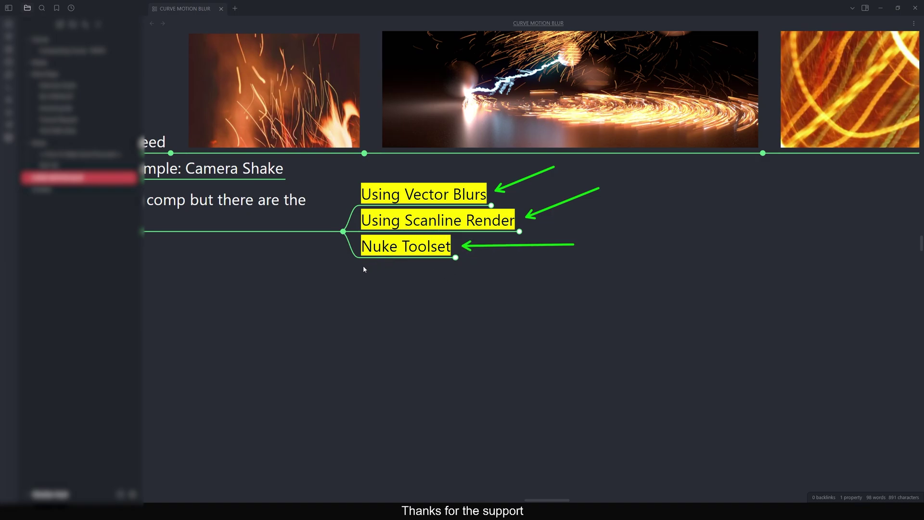
{"action": "left_click_drag", "start_coordinate": [326, 195], "coordinate": [419, 223]}
{"action": "key", "text": "Escape"}
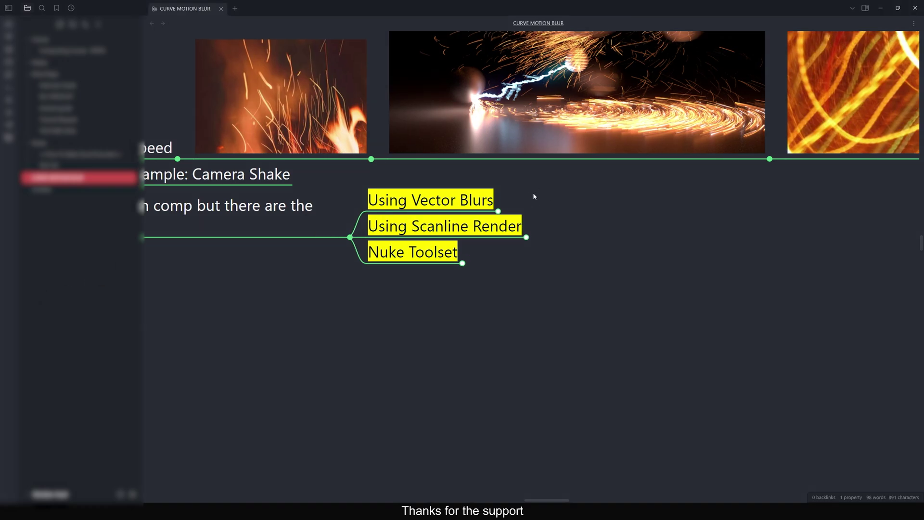
Hide the file sidebar to give the mind map more room.
{"action": "left_click_drag", "start_coordinate": [536, 192], "coordinate": [750, 178]}
{"action": "scroll", "coordinate": [439, 254], "scroll_direction": "right", "scroll_amount": 6}
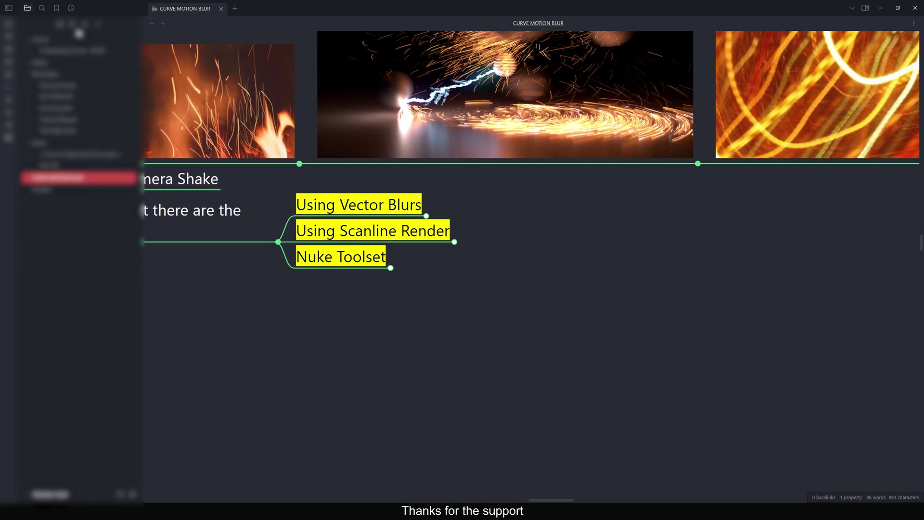
{"action": "left_click", "coordinate": [9, 8]}
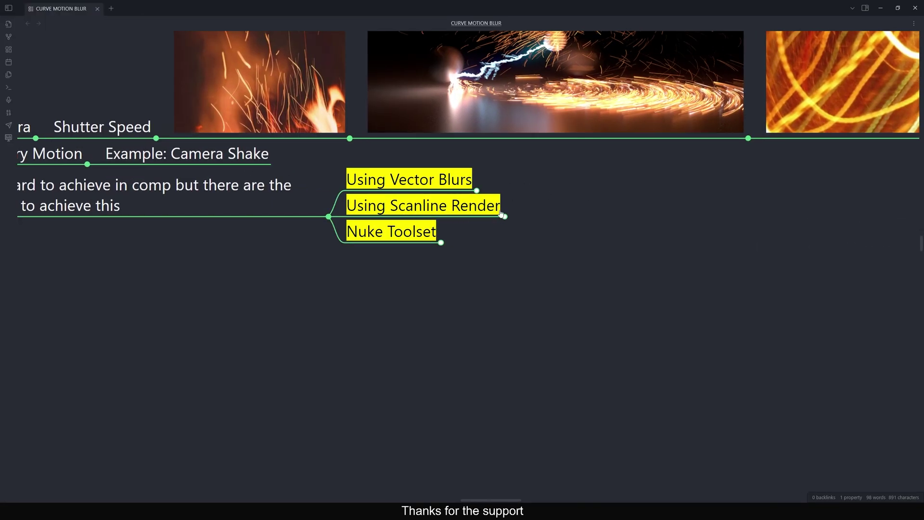
Expand the Using Vector Blurs node in the mind map.
{"action": "left_click", "coordinate": [477, 190]}
{"action": "left_click_drag", "start_coordinate": [599, 221], "coordinate": [537, 211]}
{"action": "scroll", "coordinate": [620, 216], "scroll_direction": "right", "scroll_amount": 1}
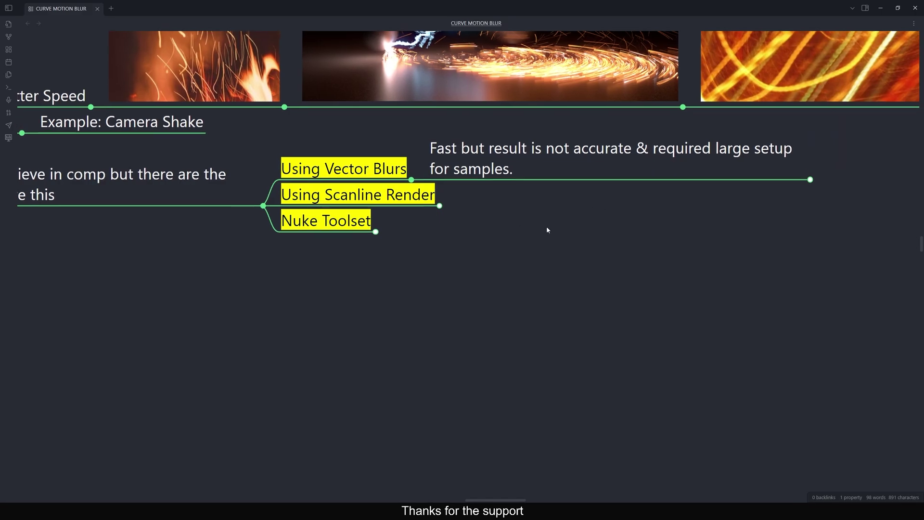
Expand the note under Using Vector Blurs about inaccurate results and large setups to reveal its node graph image.
{"action": "scroll", "coordinate": [569, 225], "scroll_direction": "right", "scroll_amount": 3}
{"action": "scroll", "coordinate": [569, 226], "scroll_direction": "up", "scroll_amount": 1}
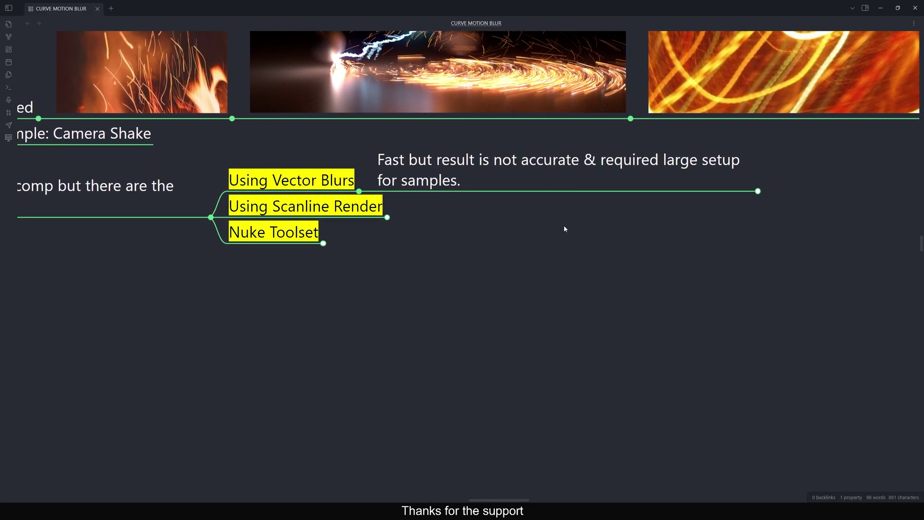
{"action": "scroll", "coordinate": [564, 225], "scroll_direction": "right", "scroll_amount": 1}
{"action": "scroll", "coordinate": [543, 231], "scroll_direction": "right", "scroll_amount": 5}
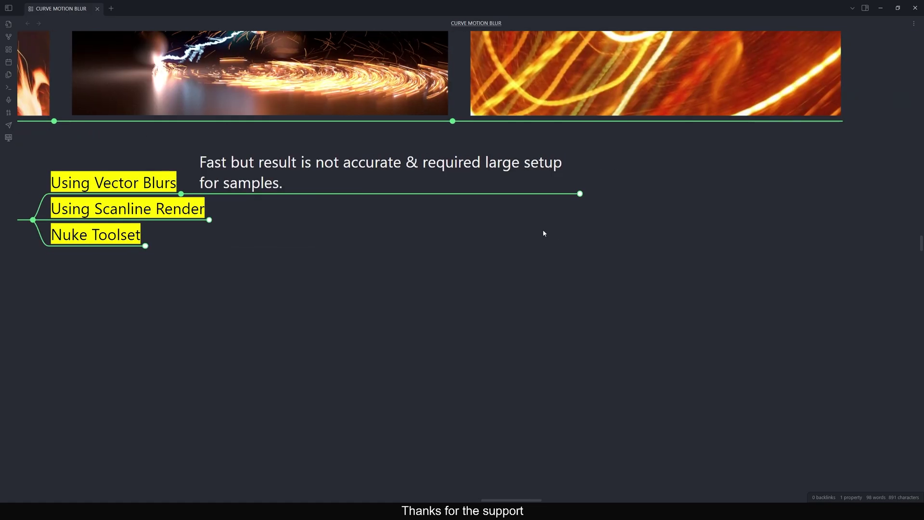
{"action": "scroll", "coordinate": [524, 210], "scroll_direction": "up", "scroll_amount": 1}
{"action": "scroll", "coordinate": [566, 227], "scroll_direction": "right", "scroll_amount": 4}
{"action": "scroll", "coordinate": [566, 227], "scroll_direction": "up", "scroll_amount": 2}
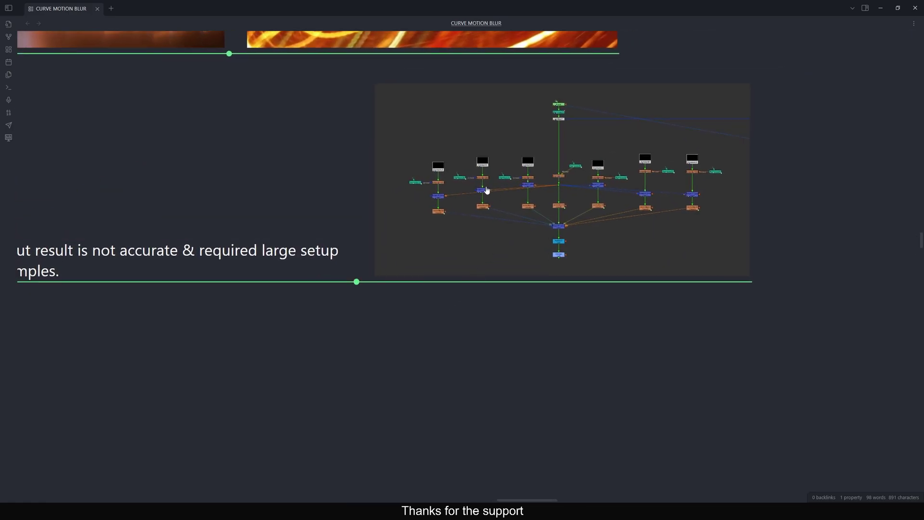
Examine the node graph image of the vector blur setup and its accompanying note at 190% zoom.
{"action": "scroll", "coordinate": [555, 238], "scroll_direction": "up", "scroll_amount": 2, "text": "ctrl"}
{"action": "scroll", "coordinate": [470, 231], "scroll_direction": "up", "scroll_amount": 1, "text": "ctrl"}
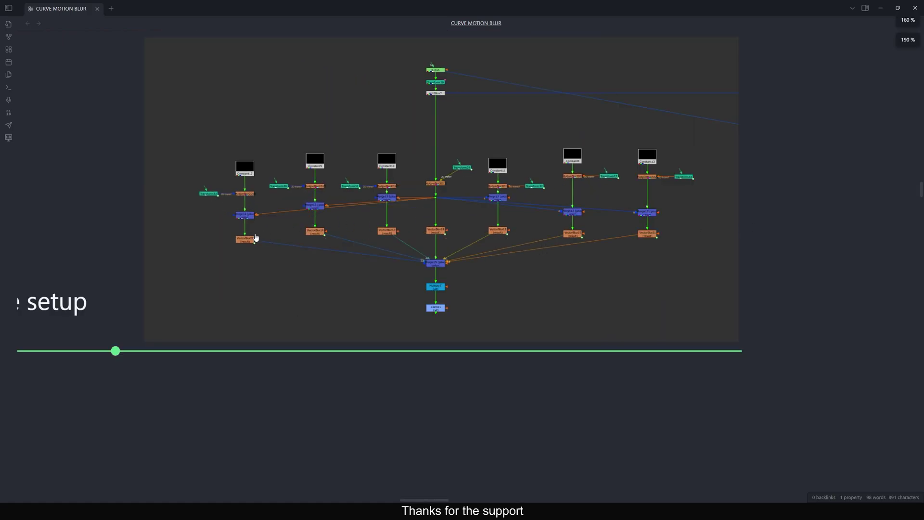
{"action": "left_click_drag", "start_coordinate": [91, 223], "coordinate": [530, 192]}
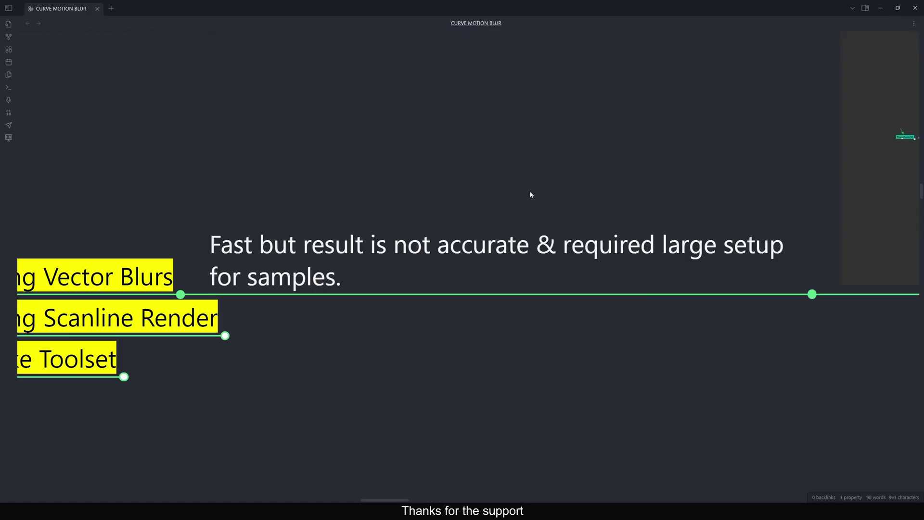
{"action": "scroll", "coordinate": [458, 164], "scroll_direction": "left", "scroll_amount": 3}
{"action": "scroll", "coordinate": [417, 350], "scroll_direction": "right", "scroll_amount": 5}
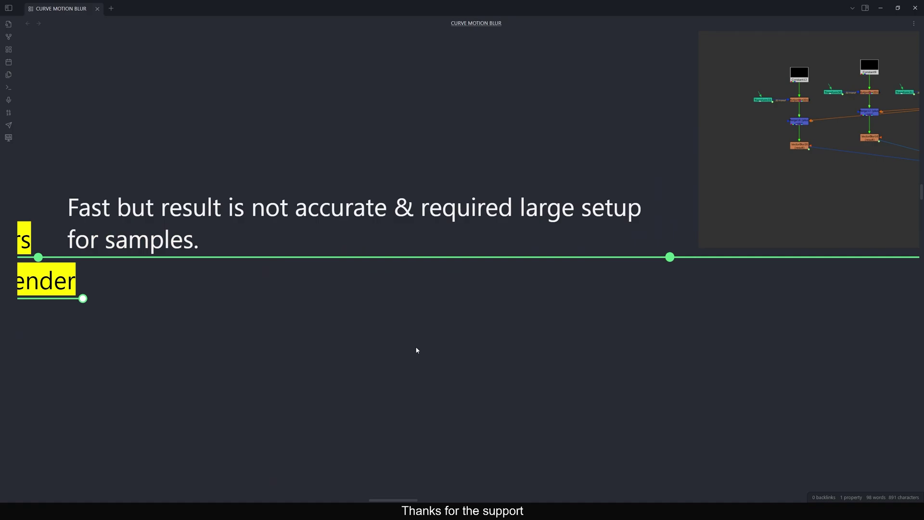
Examine the whole vector blur node graph image at 130% zoom and return to the list of three methods.
{"action": "scroll", "coordinate": [592, 331], "scroll_direction": "right", "scroll_amount": 5}
{"action": "scroll", "coordinate": [538, 293], "scroll_direction": "down", "scroll_amount": 1}
{"action": "scroll", "coordinate": [538, 293], "scroll_direction": "left", "scroll_amount": 1}
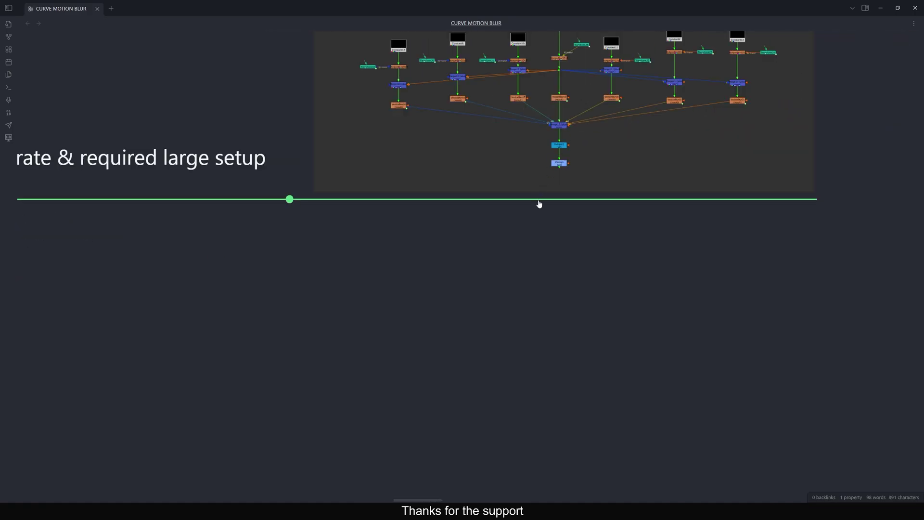
{"action": "scroll", "coordinate": [330, 117], "scroll_direction": "down", "scroll_amount": 2, "text": "ctrl"}
{"action": "scroll", "coordinate": [330, 204], "scroll_direction": "up", "scroll_amount": 3}
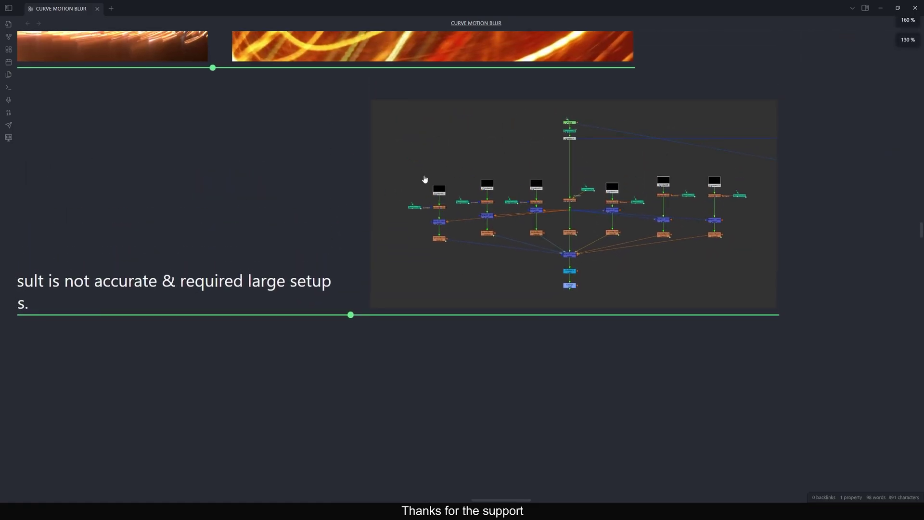
{"action": "scroll", "coordinate": [424, 179], "scroll_direction": "left", "scroll_amount": 8}
{"action": "scroll", "coordinate": [424, 179], "scroll_direction": "down", "scroll_amount": 2}
{"action": "left_click_drag", "start_coordinate": [482, 244], "coordinate": [500, 258]}
{"action": "scroll", "coordinate": [551, 234], "scroll_direction": "left", "scroll_amount": 1}
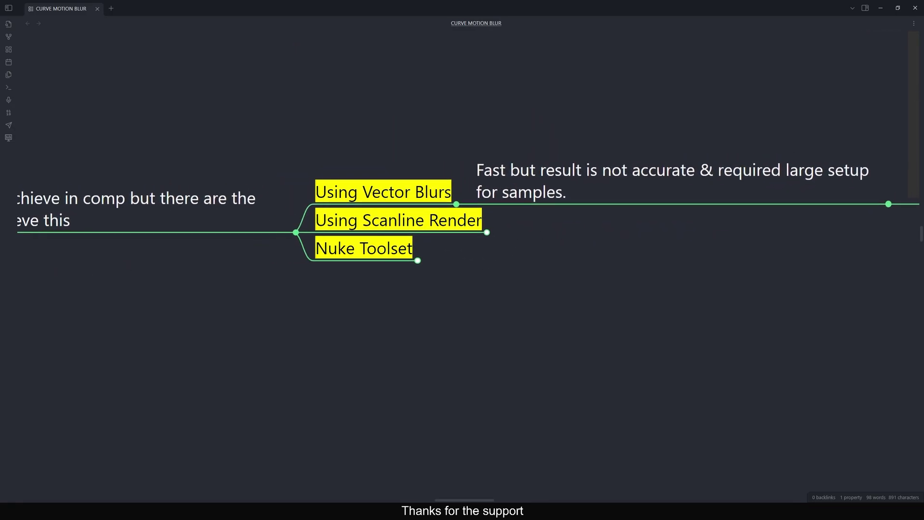
Point out the Using Scanline Render and Nuke Toolset nodes with temporary green arrows, and clear the arrows.
{"action": "left_click_drag", "start_coordinate": [287, 153], "coordinate": [466, 209]}
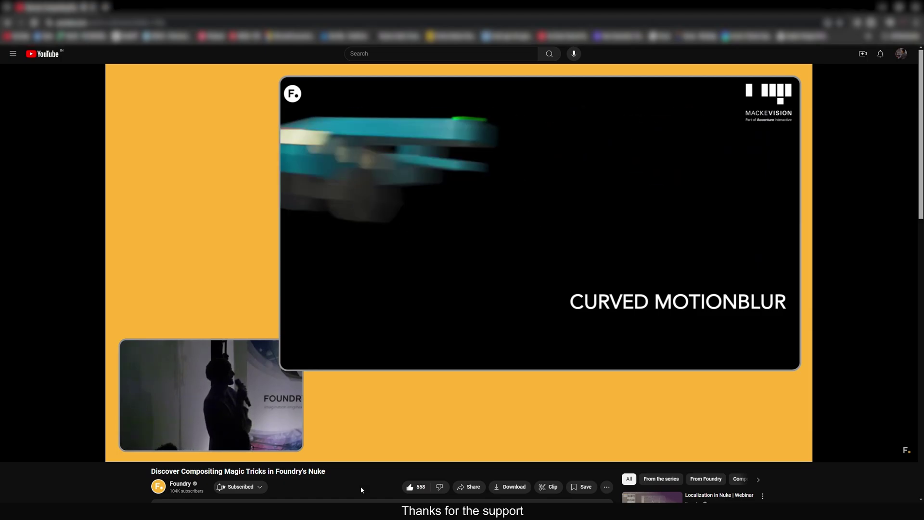
{"action": "left_click_drag", "start_coordinate": [345, 176], "coordinate": [340, 181]}
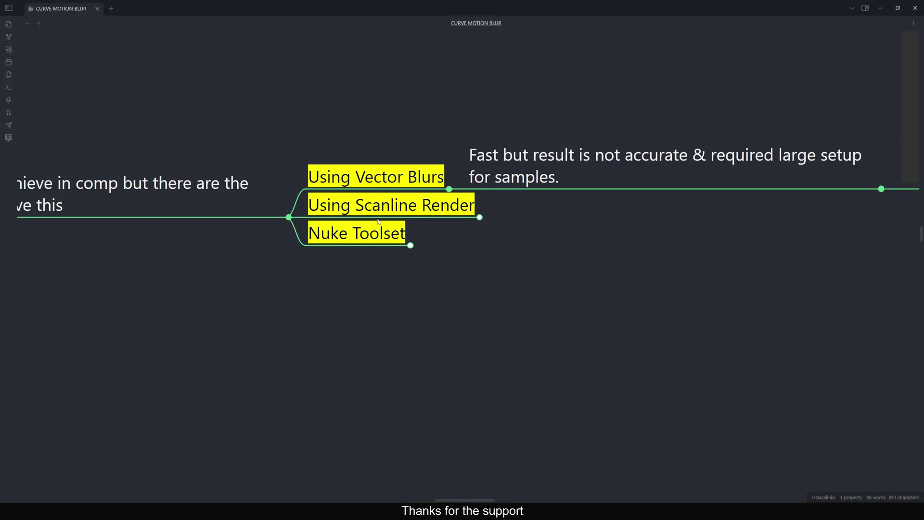
{"action": "left_click_drag", "start_coordinate": [501, 240], "coordinate": [477, 234]}
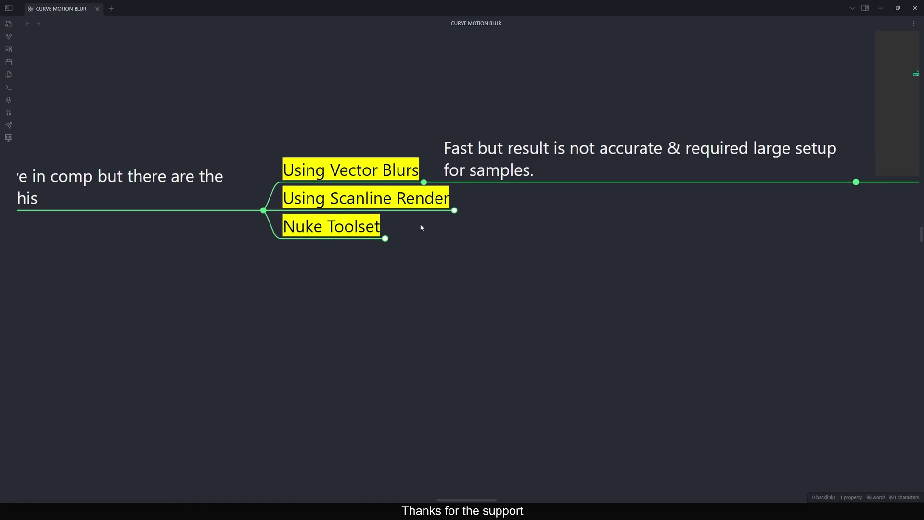
{"action": "left_click_drag", "start_coordinate": [195, 267], "coordinate": [320, 199]}
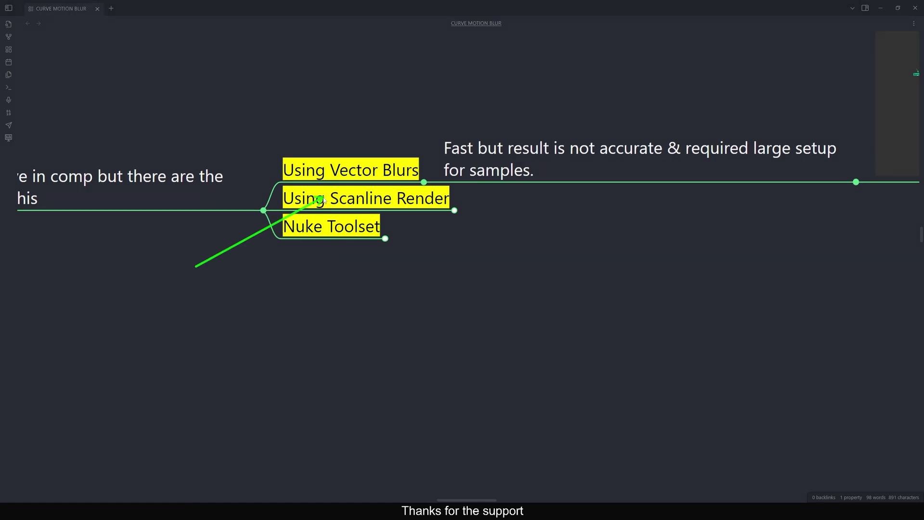
{"action": "left_click_drag", "start_coordinate": [270, 280], "coordinate": [342, 227]}
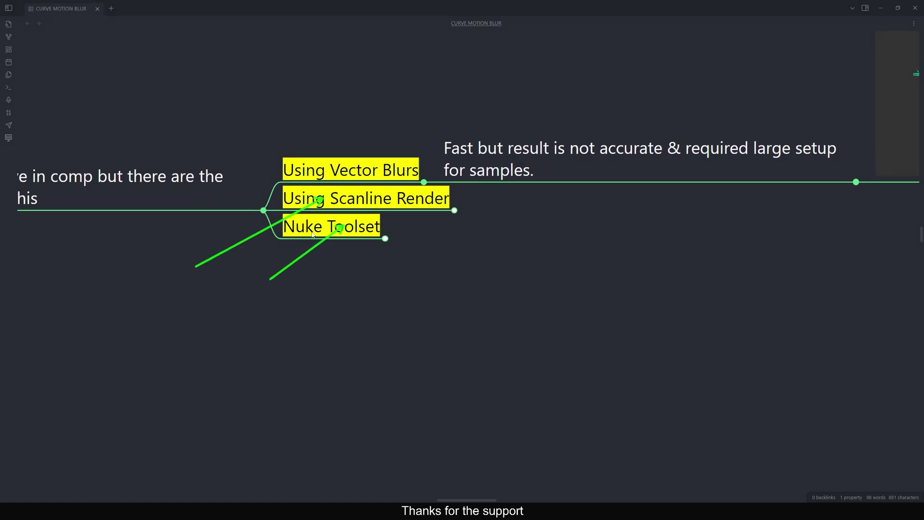
{"action": "key", "text": "Escape"}
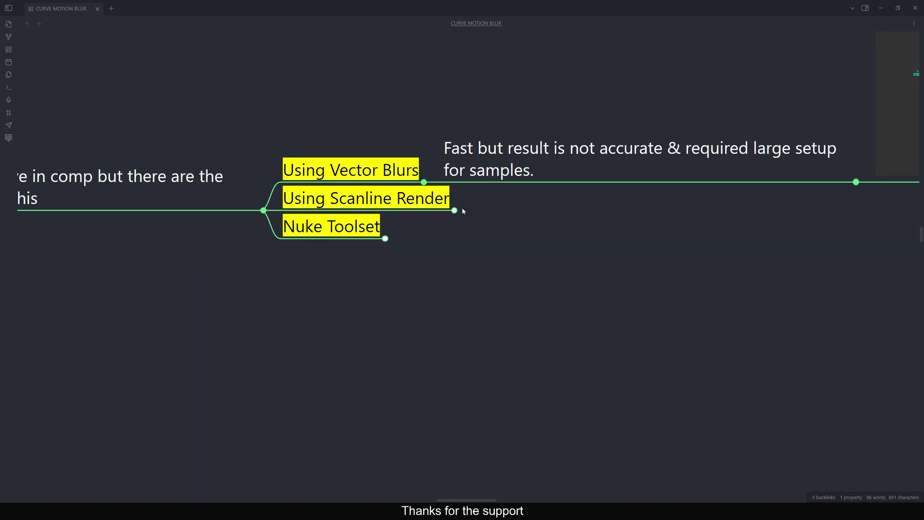
Expand the Using Scanline Render node to reveal its note and node graph image.
{"action": "left_click_drag", "start_coordinate": [463, 211], "coordinate": [411, 221]}
{"action": "left_click", "coordinate": [403, 221]}
{"action": "mouse_move", "coordinate": [502, 249]}
{"action": "left_mouse_down"}
{"action": "mouse_move", "coordinate": [383, 269]}
{"action": "mouse_move", "coordinate": [427, 256]}
{"action": "left_mouse_up"}
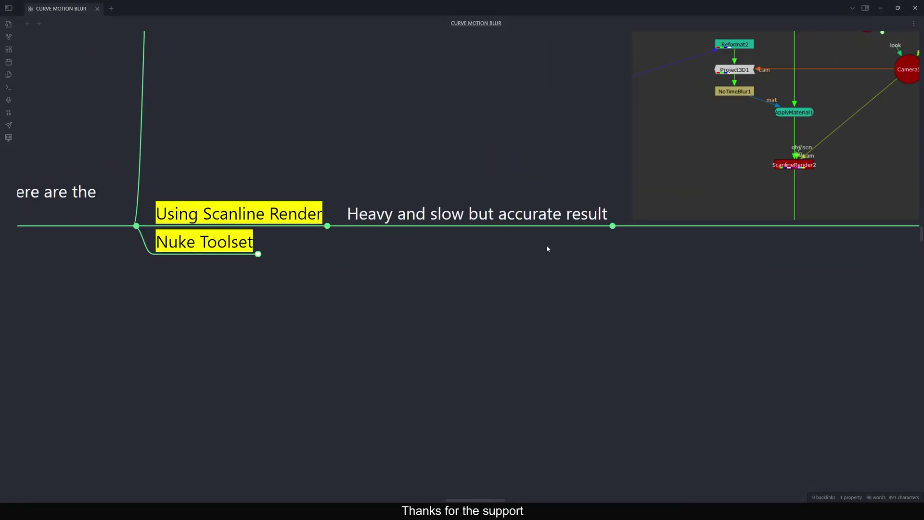
Mark the Card4, Camera5, Project3D1 group and ScanlineRender2 nodes with temporary green boxes in the scanline render image, and clear them.
{"action": "left_click_drag", "start_coordinate": [613, 250], "coordinate": [344, 386]}
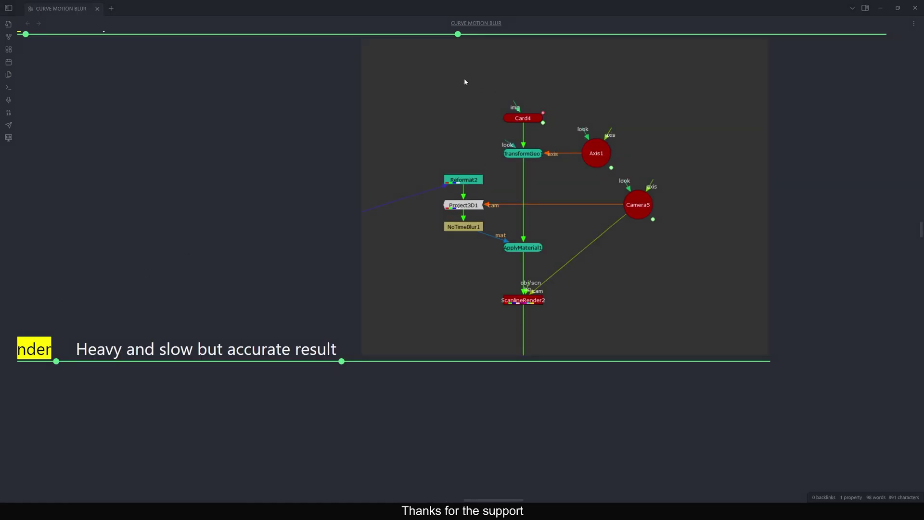
{"action": "left_click_drag", "start_coordinate": [457, 77], "coordinate": [571, 125]}
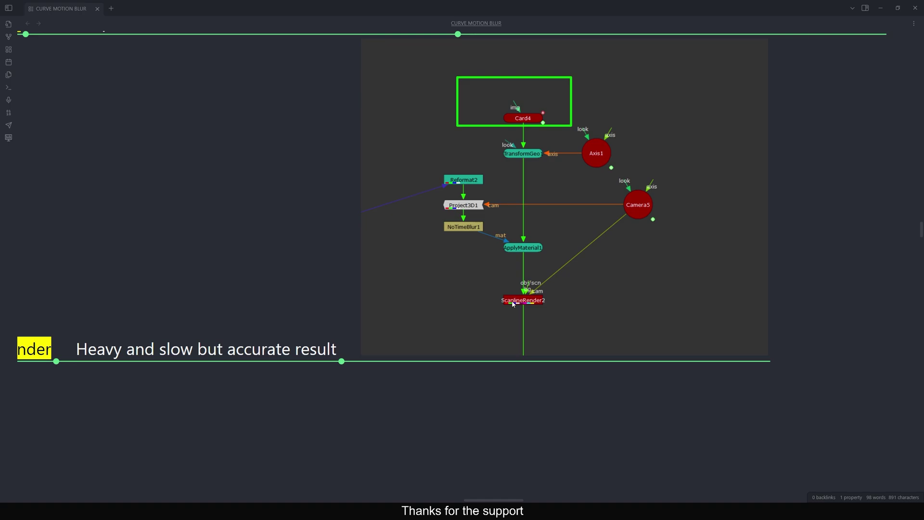
{"action": "left_click_drag", "start_coordinate": [692, 172], "coordinate": [601, 246]}
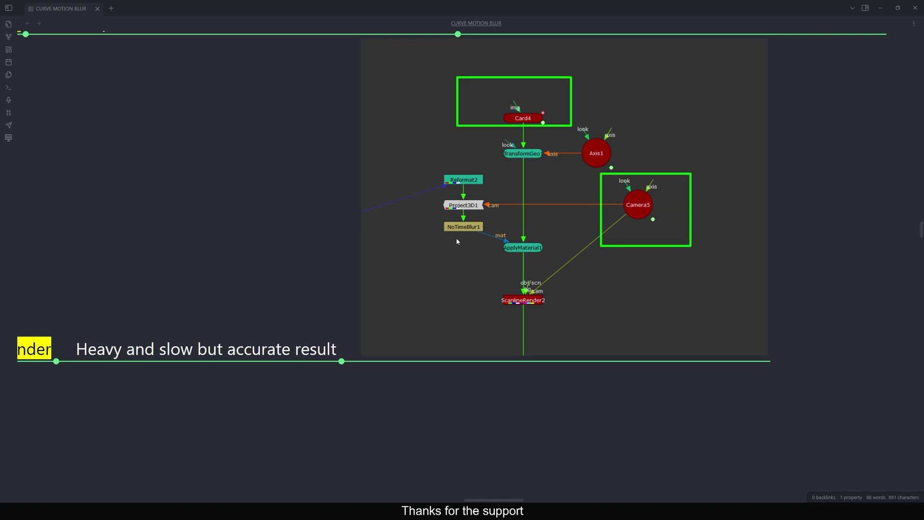
{"action": "left_click_drag", "start_coordinate": [409, 163], "coordinate": [499, 237]}
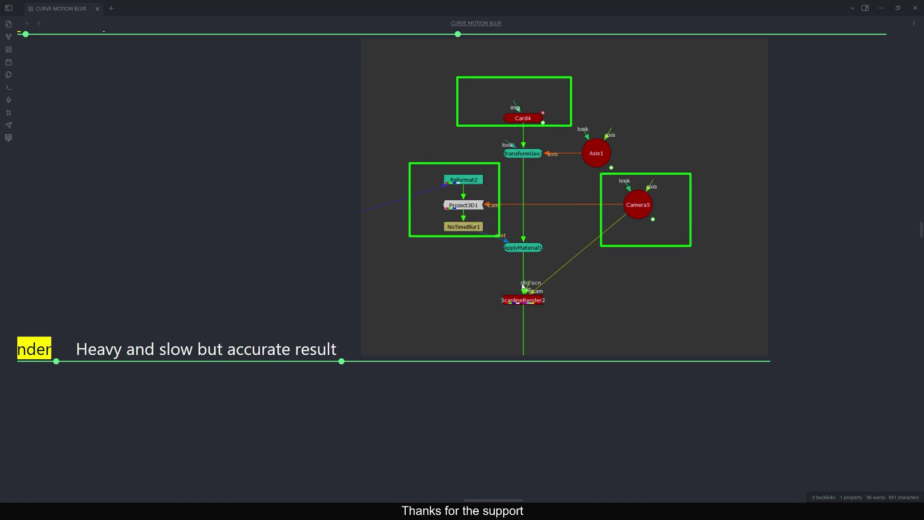
{"action": "left_click_drag", "start_coordinate": [478, 325], "coordinate": [597, 277]}
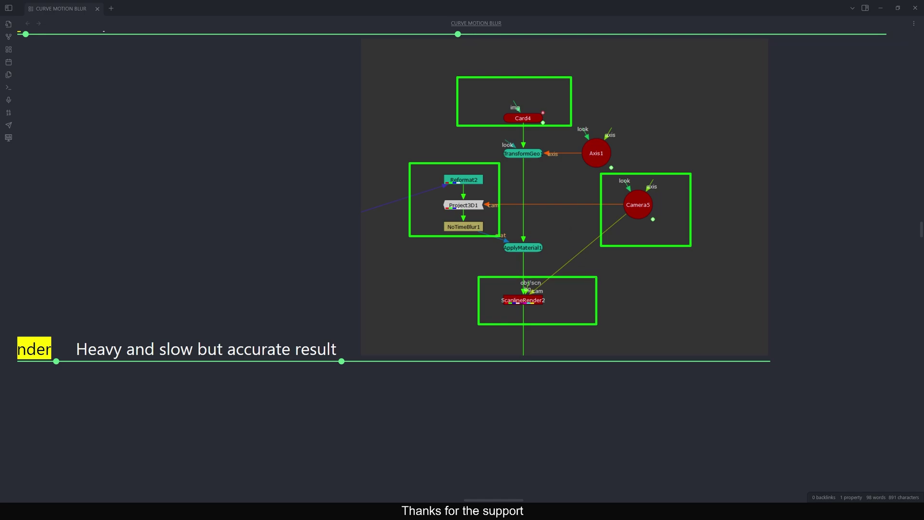
{"action": "key", "text": "Escape"}
Expand the Nuke Toolset node to reveal the CurveMB from Nukepedia note and its node graph image.
{"action": "left_click_drag", "start_coordinate": [542, 208], "coordinate": [656, 178]}
{"action": "mouse_move", "coordinate": [334, 223]}
{"action": "left_mouse_down"}
{"action": "mouse_move", "coordinate": [411, 207]}
{"action": "mouse_move", "coordinate": [638, 122]}
{"action": "left_mouse_up"}
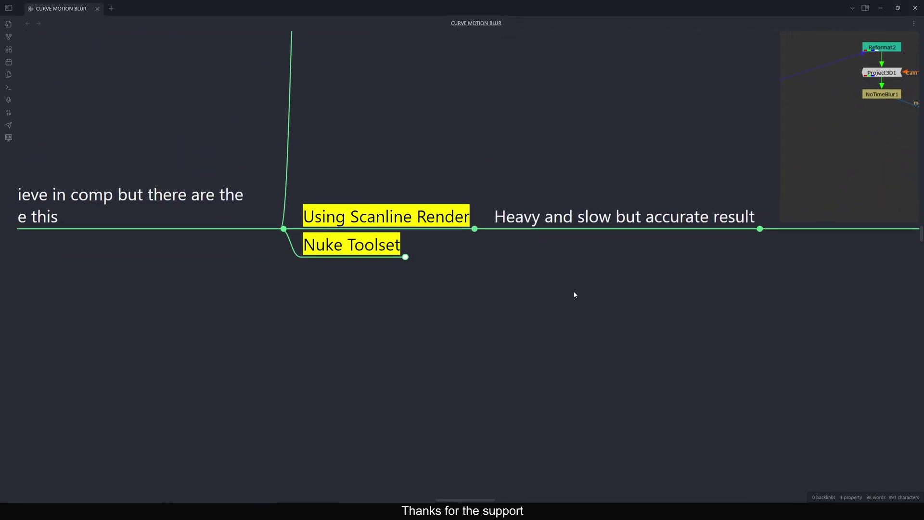
{"action": "left_click_drag", "start_coordinate": [574, 295], "coordinate": [568, 284]}
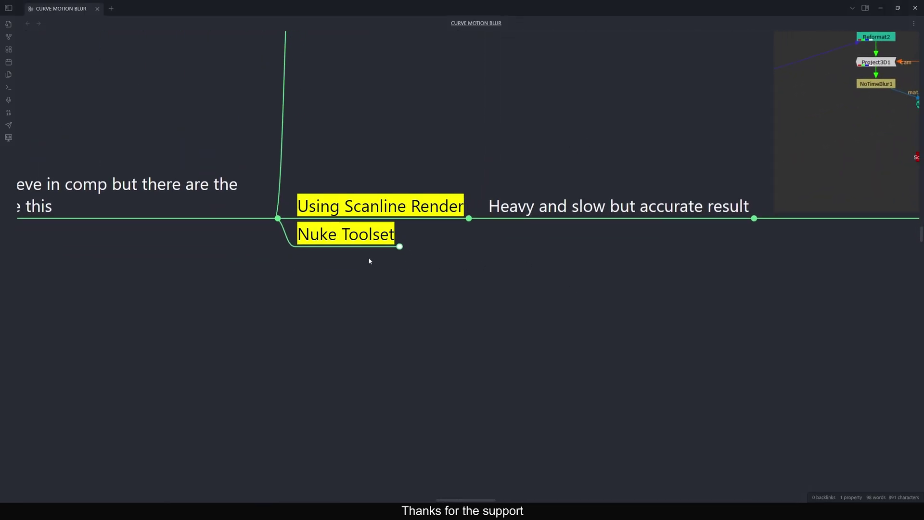
{"action": "left_click", "coordinate": [399, 248]}
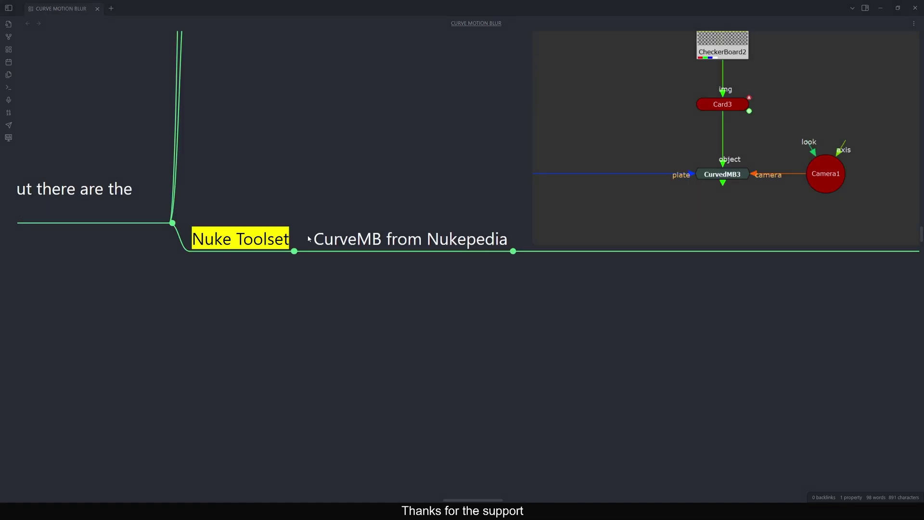
Mark the CurvedMB3, Camera1, Card3 and plate inputs with temporary green boxes in the Nuke Toolset image, and clear them.
{"action": "mouse_move", "coordinate": [304, 219]}
{"action": "left_mouse_down"}
{"action": "mouse_move", "coordinate": [384, 263]}
{"action": "mouse_move", "coordinate": [519, 255]}
{"action": "mouse_move", "coordinate": [514, 262]}
{"action": "left_mouse_up"}
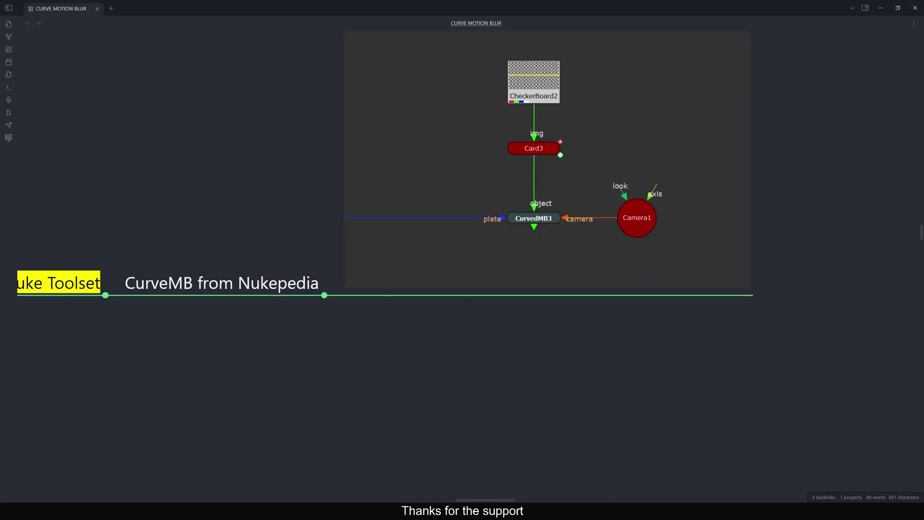
{"action": "left_click_drag", "start_coordinate": [472, 198], "coordinate": [599, 240]}
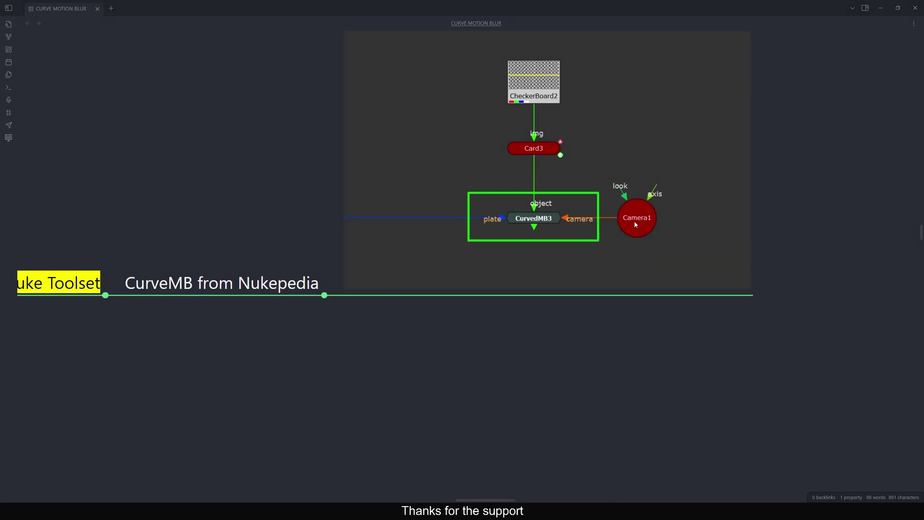
{"action": "left_click_drag", "start_coordinate": [672, 184], "coordinate": [615, 248]}
{"action": "left_click_drag", "start_coordinate": [587, 128], "coordinate": [471, 168]}
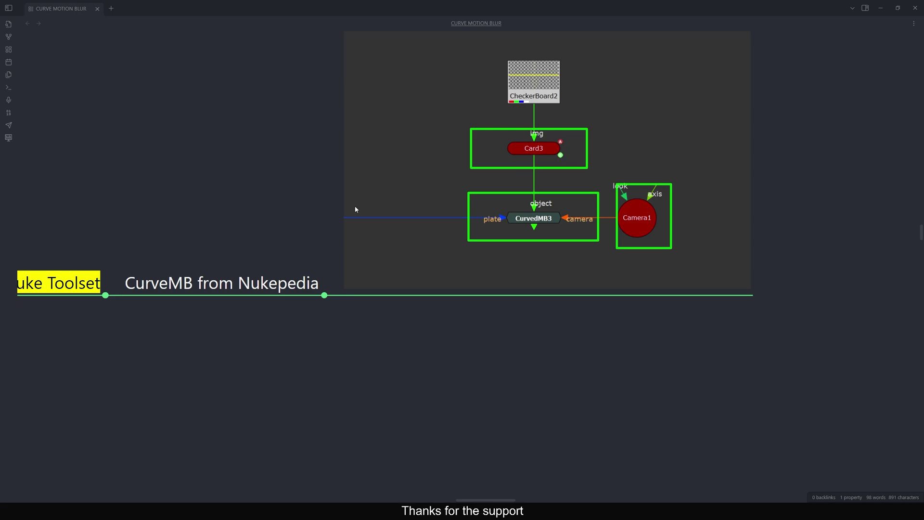
{"action": "left_click_drag", "start_coordinate": [327, 206], "coordinate": [417, 233]}
{"action": "key", "text": "Escape"}
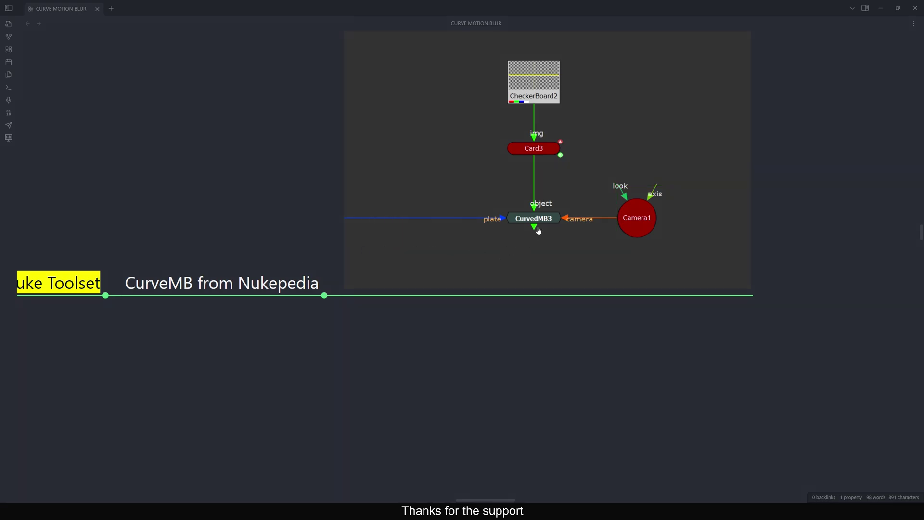
Spotlight the CurvedMB3 node in the Nuke Toolset image and return to the method branches.
{"action": "key", "text": "ctrl"}
{"action": "key", "text": "ctrl"}
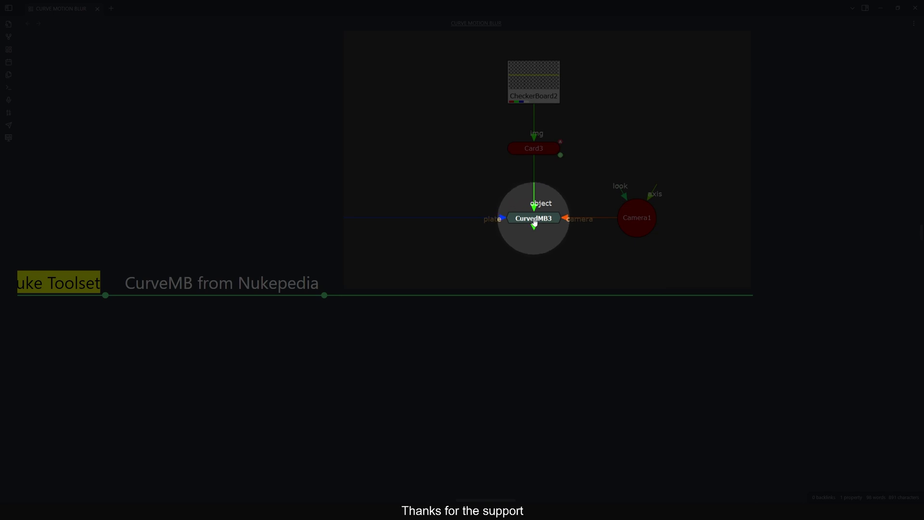
{"action": "key", "text": "ctrl"}
{"action": "left_click_drag", "start_coordinate": [287, 225], "coordinate": [523, 275]}
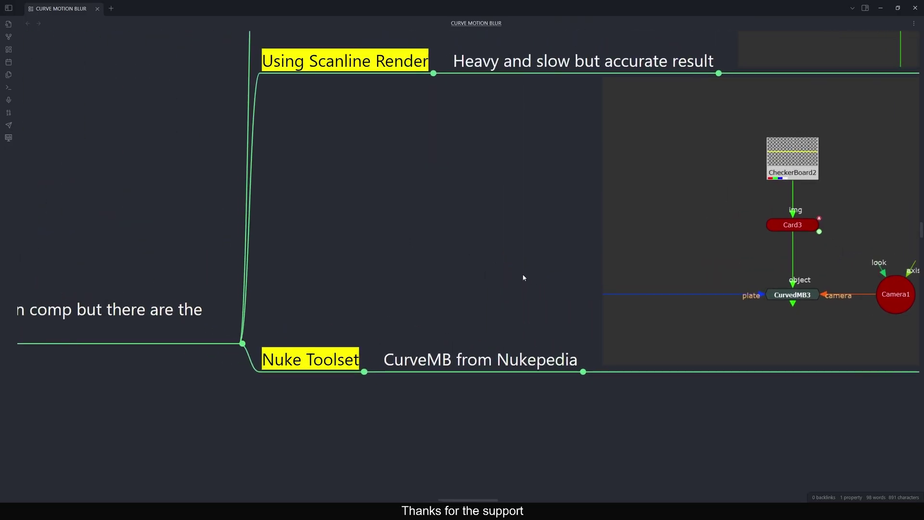
Show the entire mind map at 30% zoom, frame it with a temporary red box, and clear the box.
{"action": "scroll", "coordinate": [524, 278], "scroll_direction": "up", "scroll_amount": 3}
{"action": "key", "text": "ctrl"}
{"action": "key", "text": "ctrl"}
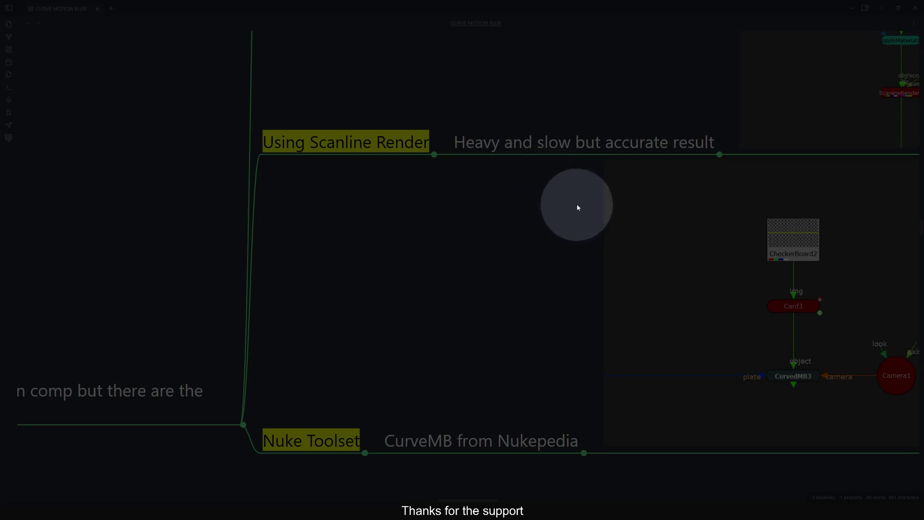
{"action": "scroll", "coordinate": [570, 202], "scroll_direction": "down", "scroll_amount": 10, "text": "ctrl"}
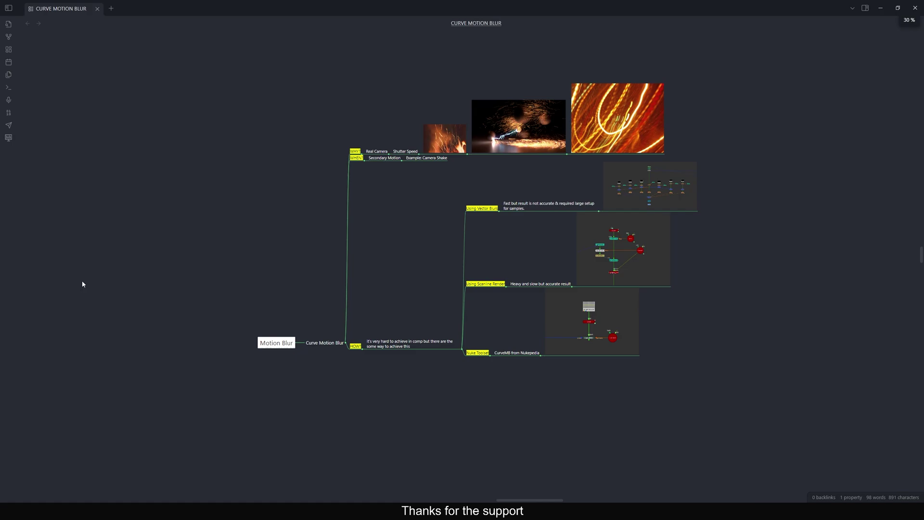
{"action": "mouse_move", "coordinate": [658, 123]}
{"action": "left_mouse_down"}
{"action": "mouse_move", "coordinate": [279, 341]}
{"action": "mouse_move", "coordinate": [225, 390]}
{"action": "left_mouse_up"}
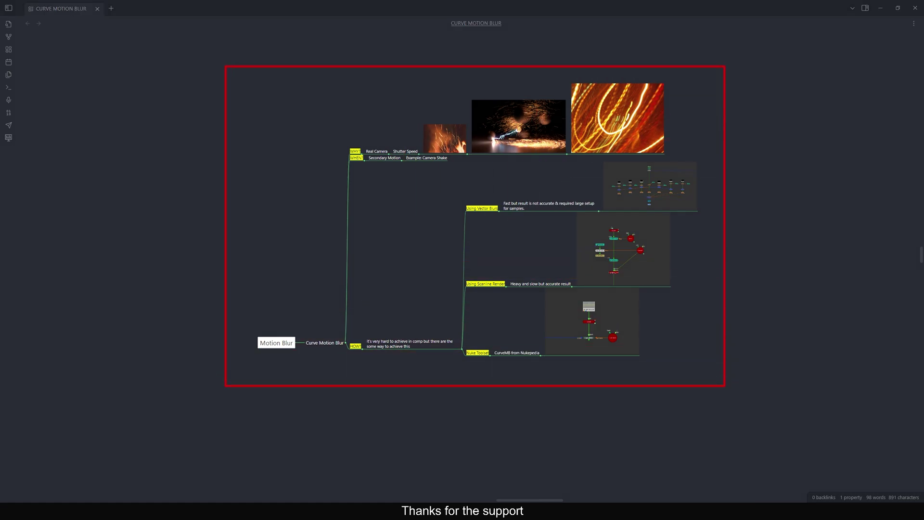
{"action": "key", "text": "Escape"}
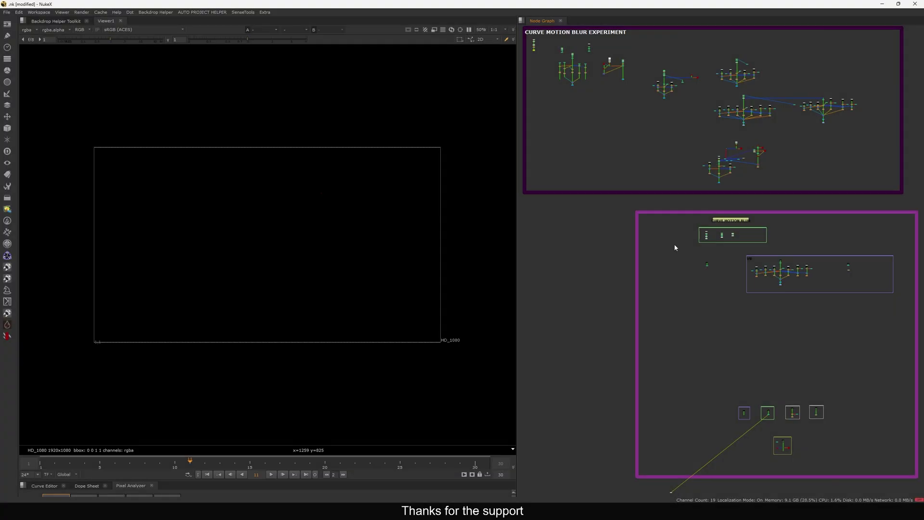
In NukeX, examine the CURVE MOTION BLUR EXPERIMENT backdrop and the purple curve motion blur backdrop below it in the node graph.
{"action": "middle_click_drag", "start_coordinate": [755, 212], "coordinate": [736, 192]}
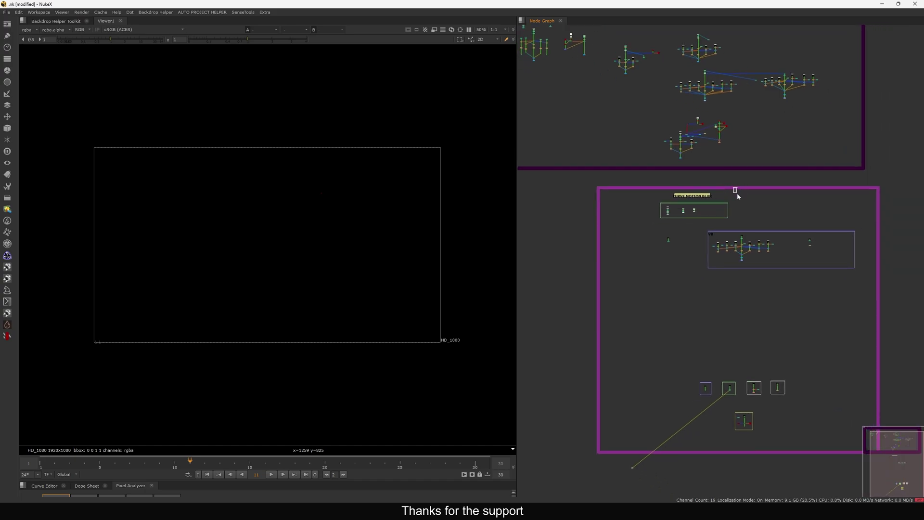
{"action": "left_click_drag", "start_coordinate": [733, 191], "coordinate": [693, 194]}
{"action": "left_click", "coordinate": [595, 266]}
{"action": "middle_click_drag", "start_coordinate": [595, 266], "coordinate": [684, 354]}
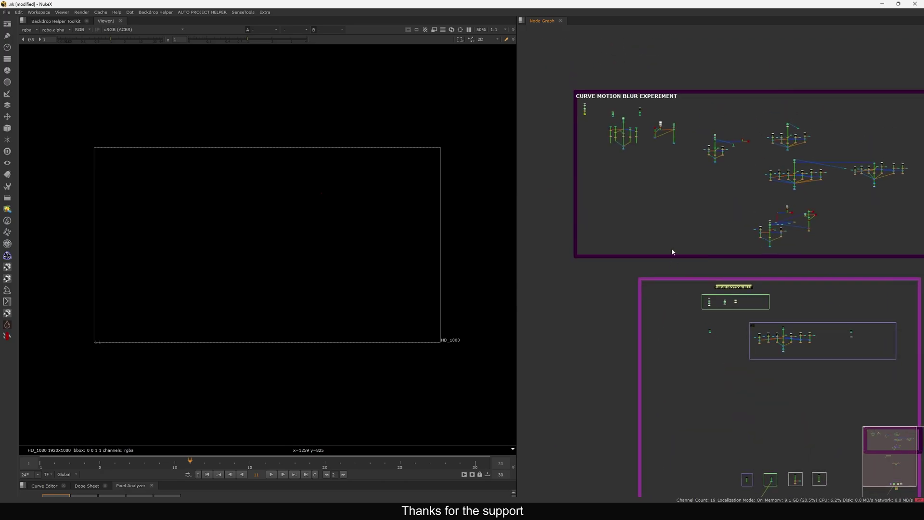
{"action": "middle_click_drag", "start_coordinate": [672, 252], "coordinate": [624, 229]}
{"action": "middle_click_drag", "start_coordinate": [577, 179], "coordinate": [610, 184]}
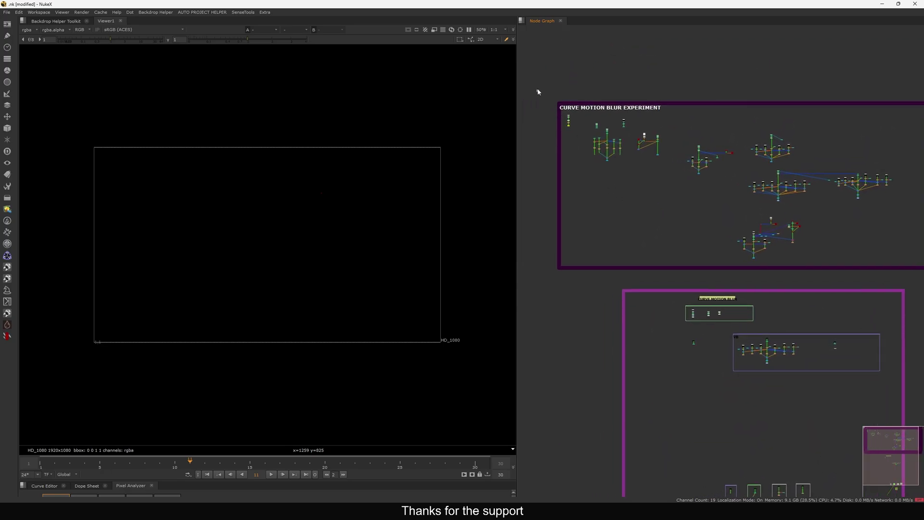
{"action": "left_click_drag", "start_coordinate": [538, 91], "coordinate": [898, 259]}
{"action": "left_click", "coordinate": [884, 231]}
{"action": "middle_click_drag", "start_coordinate": [650, 178], "coordinate": [658, 180]}
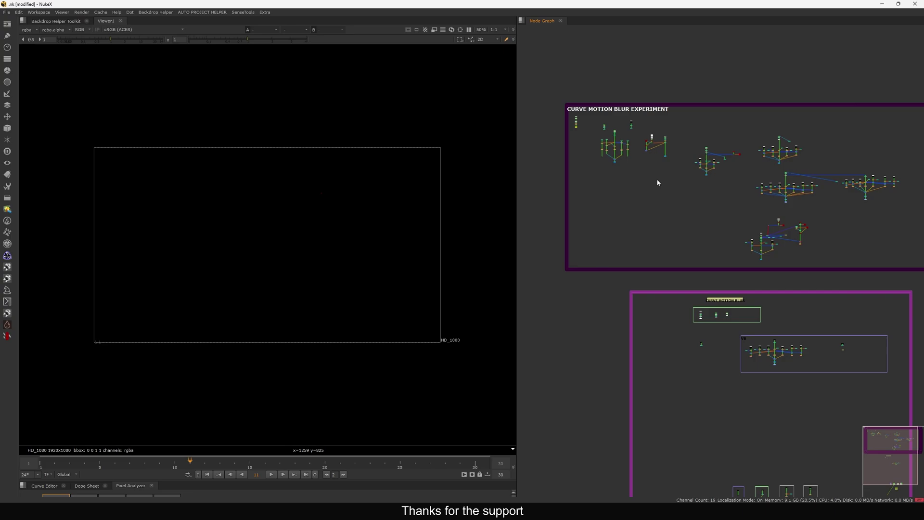
{"action": "scroll", "coordinate": [657, 182], "scroll_direction": "up", "scroll_amount": 3}
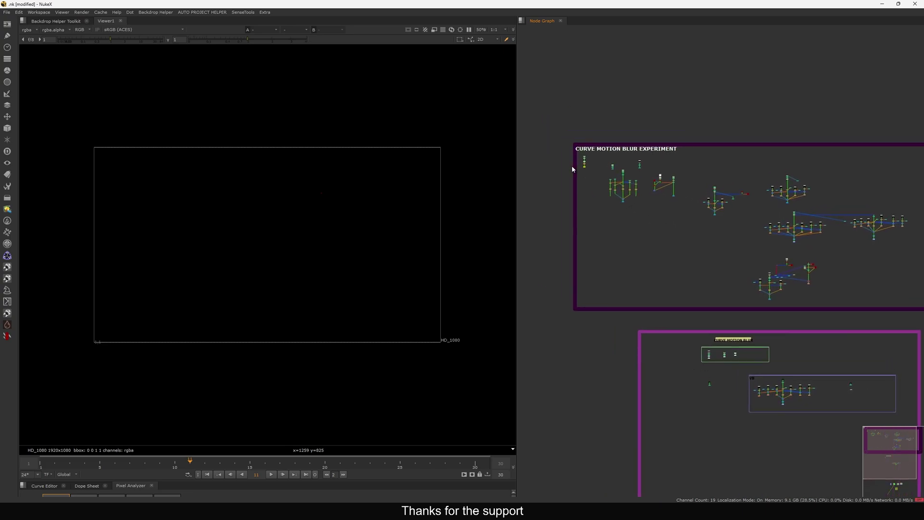
{"action": "scroll", "coordinate": [572, 170], "scroll_direction": "up", "scroll_amount": 5}
{"action": "scroll", "coordinate": [658, 180], "scroll_direction": "down", "scroll_amount": 10}
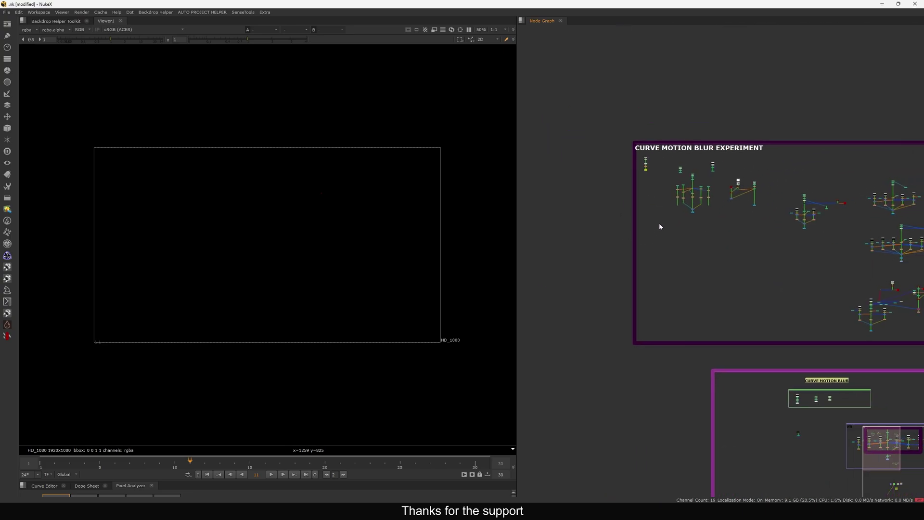
{"action": "scroll", "coordinate": [705, 180], "scroll_direction": "up", "scroll_amount": 8}
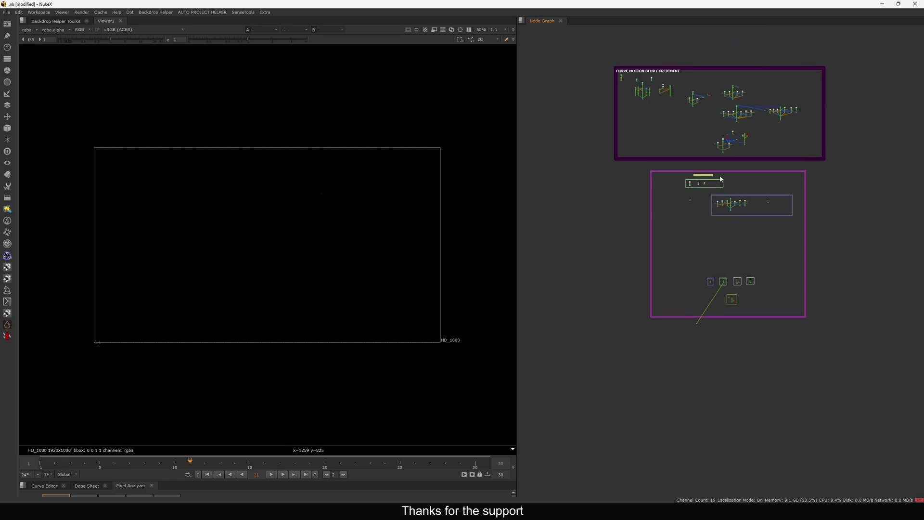
Display the spark branch of the CURVE MOTION BLUR setup in the viewer and play back its footage.
{"action": "left_click_drag", "start_coordinate": [690, 180], "coordinate": [696, 180]}
{"action": "middle_click_drag", "start_coordinate": [642, 211], "coordinate": [713, 182]}
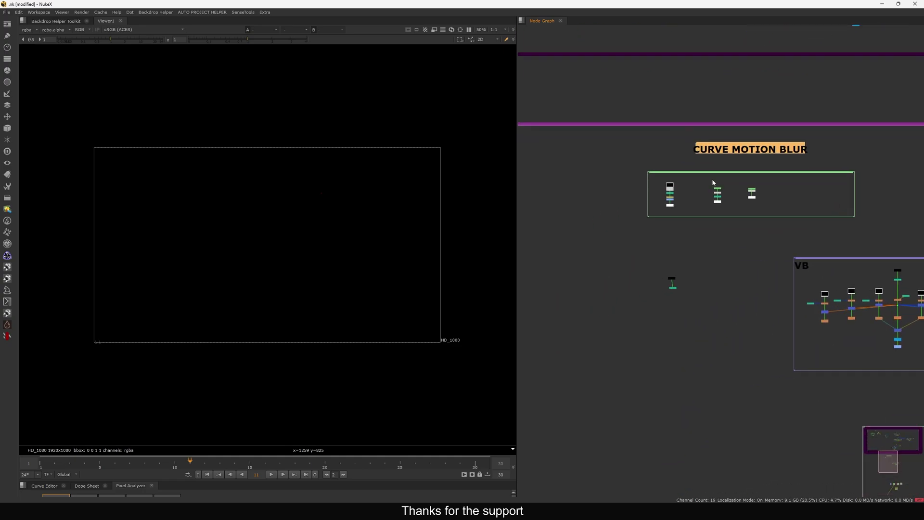
{"action": "scroll", "coordinate": [677, 189], "scroll_direction": "up", "scroll_amount": 8}
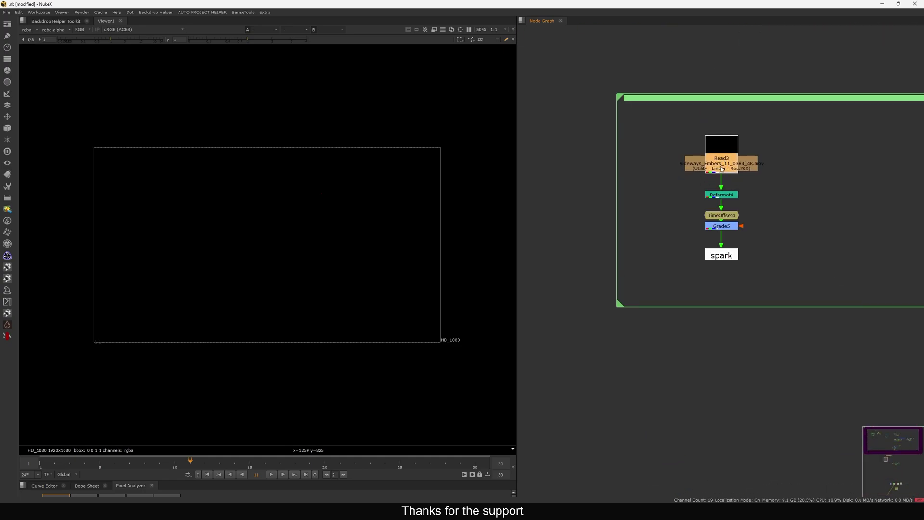
{"action": "key", "text": "1"}
{"action": "left_click", "coordinate": [715, 254]}
{"action": "key", "text": "1"}
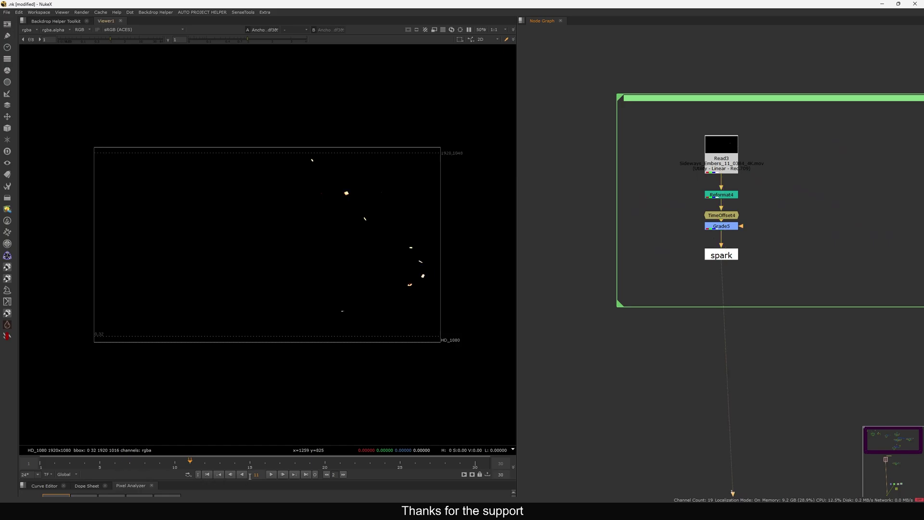
{"action": "left_click", "coordinate": [271, 475]}
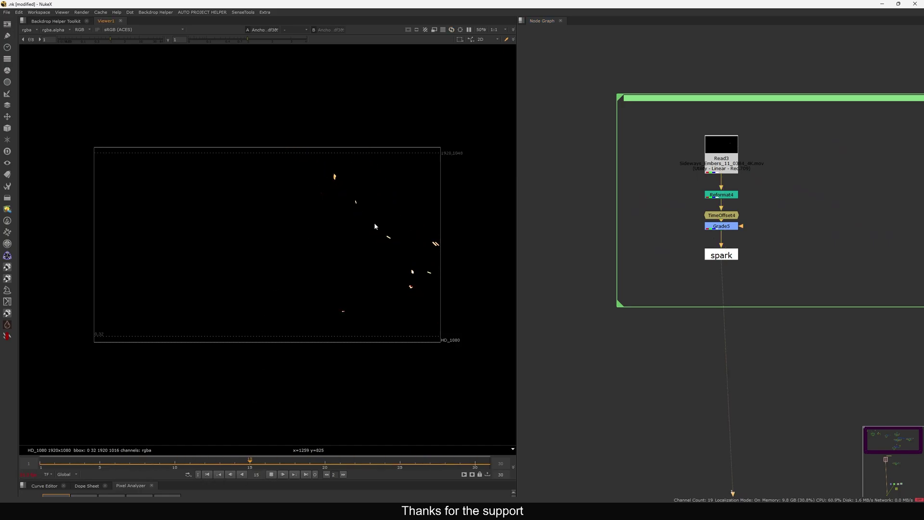
{"action": "scroll", "coordinate": [375, 226], "scroll_direction": "up", "scroll_amount": 3}
{"action": "left_click", "coordinate": [271, 474]}
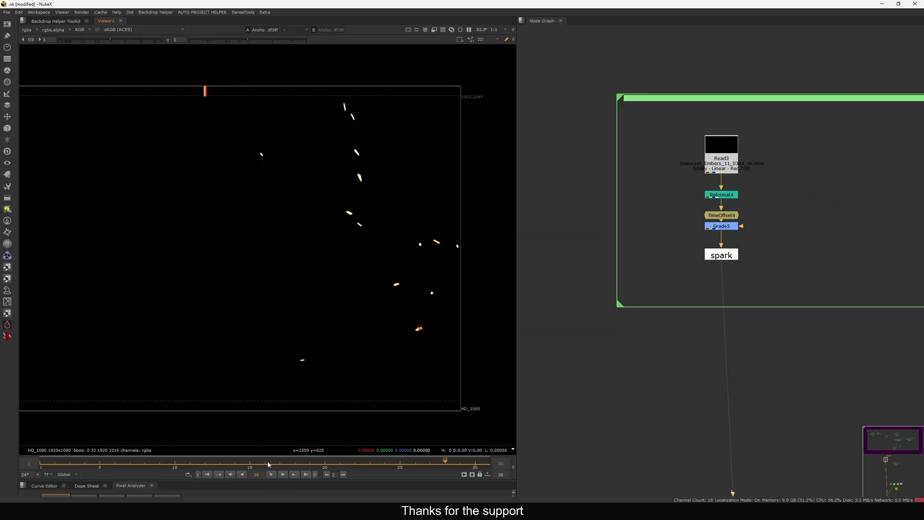
Go through the spark footage frame by frame and examine the shape of individual spark streaks up close.
{"action": "key", "text": "Right"}
{"action": "key", "text": "Right"}
{"action": "key", "text": "Right"}
{"action": "key", "text": "Right"}
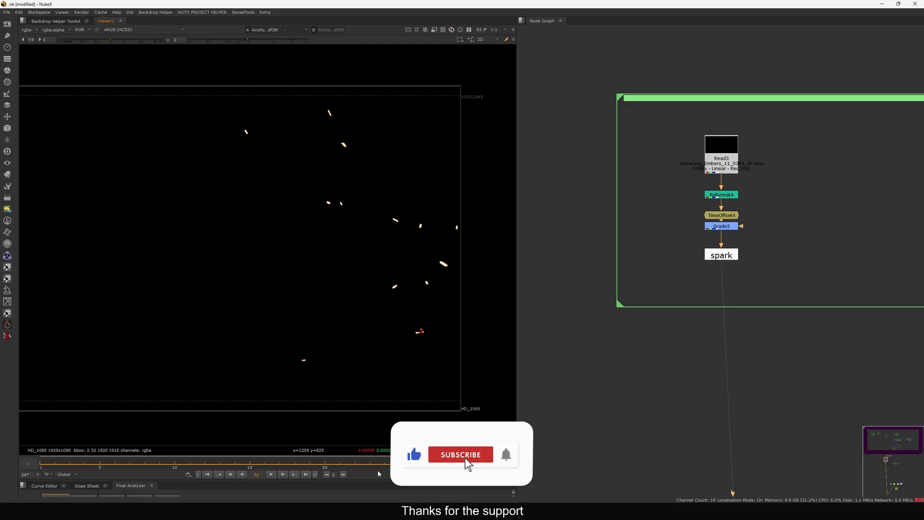
{"action": "left_click_drag", "start_coordinate": [384, 461], "coordinate": [362, 458]}
{"action": "scroll", "coordinate": [407, 263], "scroll_direction": "up", "scroll_amount": 6}
{"action": "middle_click_drag", "start_coordinate": [448, 243], "coordinate": [412, 268]}
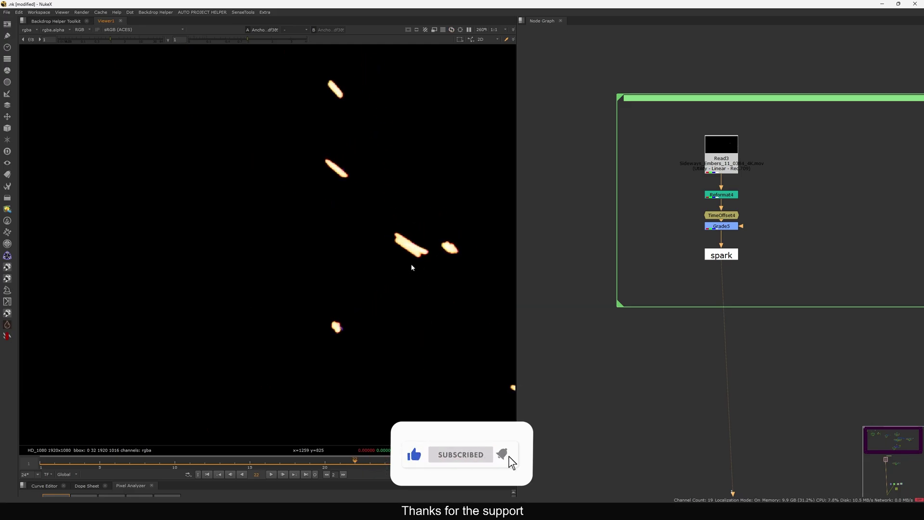
{"action": "left_click_drag", "start_coordinate": [449, 224], "coordinate": [370, 267]}
{"action": "key", "text": "f"}
{"action": "left_click_drag", "start_coordinate": [426, 460], "coordinate": [247, 472]}
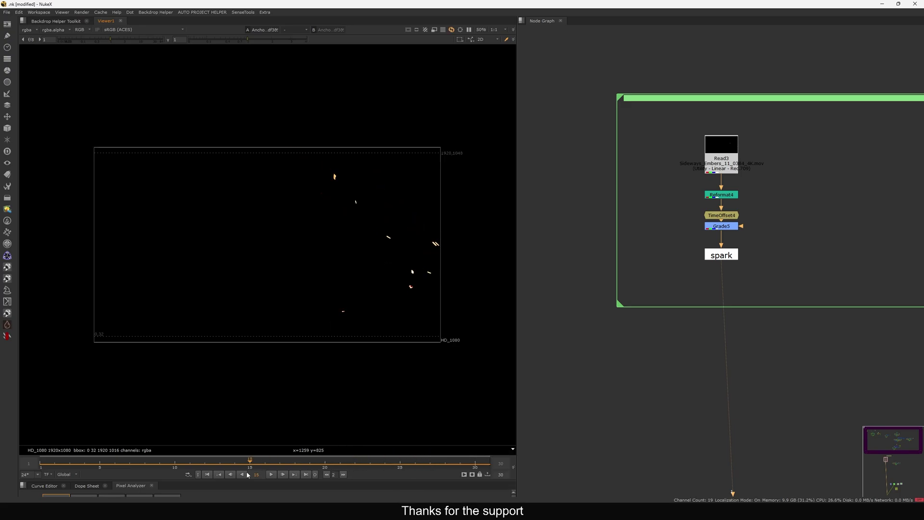
Go to frame 22 and trace two spark streaks with red sample marks, ending with the whole frame in view.
{"action": "left_click_drag", "start_coordinate": [129, 474], "coordinate": [409, 466]}
{"action": "scroll", "coordinate": [404, 212], "scroll_direction": "up", "scroll_amount": 6}
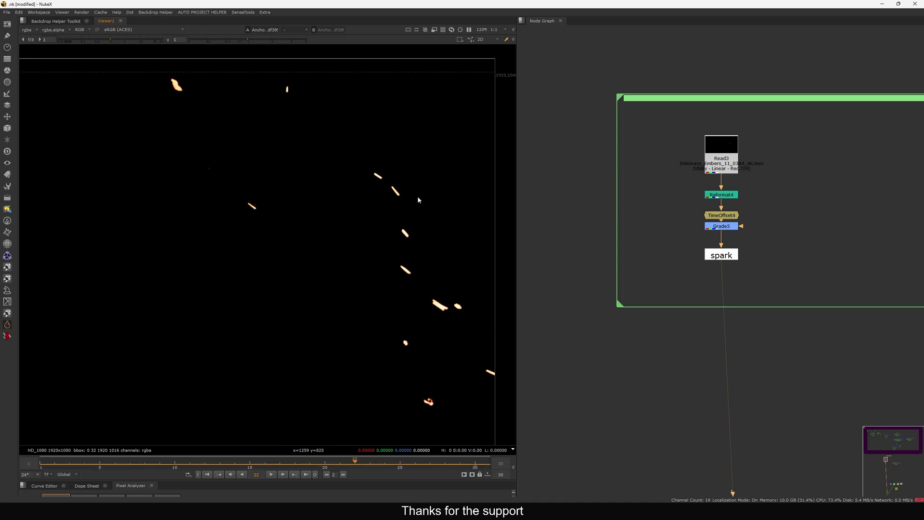
{"action": "left_click", "coordinate": [383, 177], "text": "ctrl"}
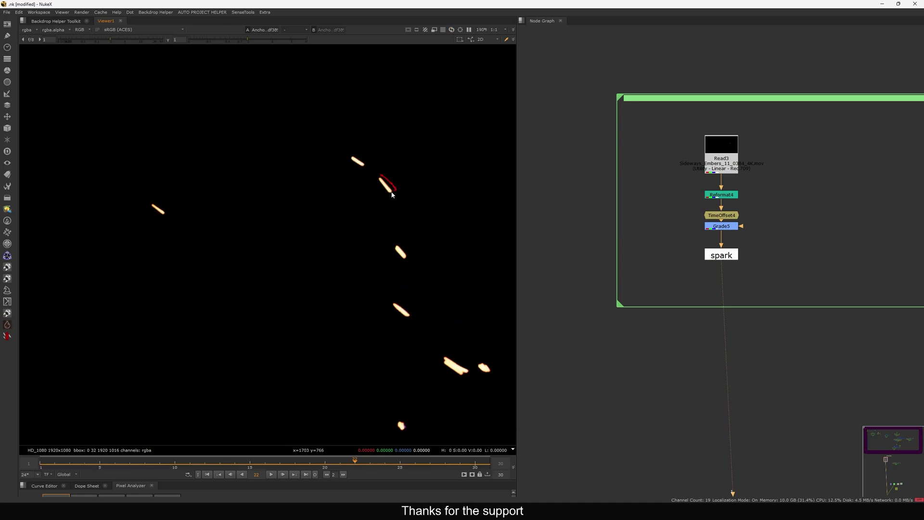
{"action": "mouse_move", "coordinate": [392, 193]}
{"action": "left_mouse_down"}
{"action": "mouse_move", "coordinate": [388, 180]}
{"action": "mouse_move", "coordinate": [345, 168]}
{"action": "mouse_move", "coordinate": [359, 174]}
{"action": "left_mouse_up"}
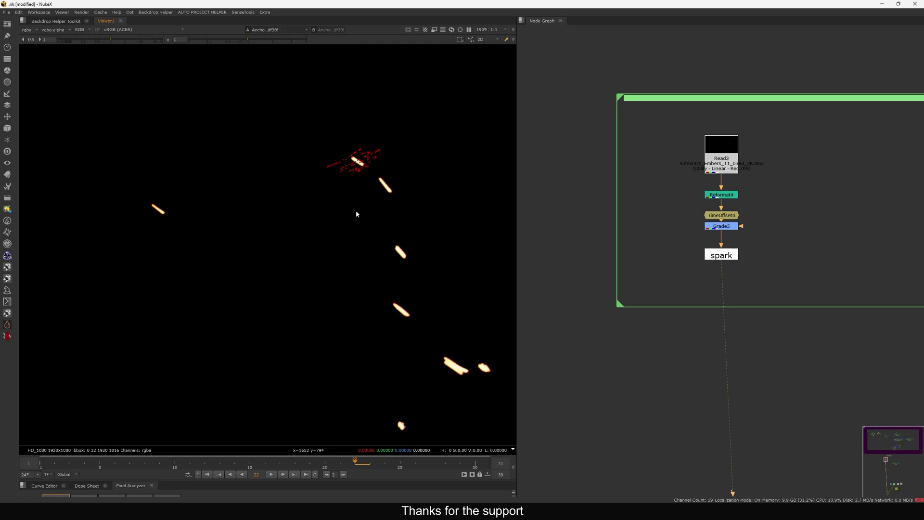
{"action": "middle_click", "coordinate": [349, 222]}
Display the roto anim source in the viewer, review its movement over the frame range, and inspect the neighbouring circle source.
{"action": "middle_click", "coordinate": [703, 253]}
{"action": "middle_click_drag", "start_coordinate": [703, 253], "coordinate": [670, 238]}
{"action": "scroll", "coordinate": [743, 184], "scroll_direction": "up", "scroll_amount": 10}
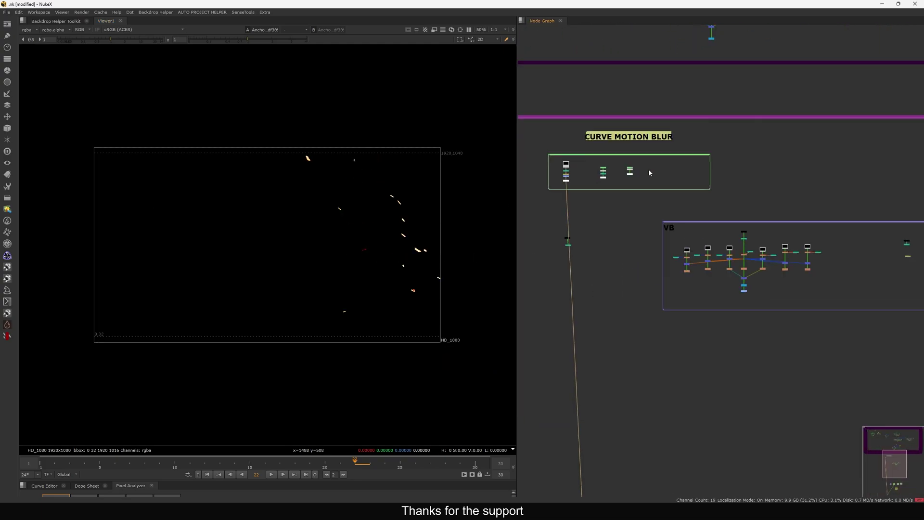
{"action": "key", "text": "1"}
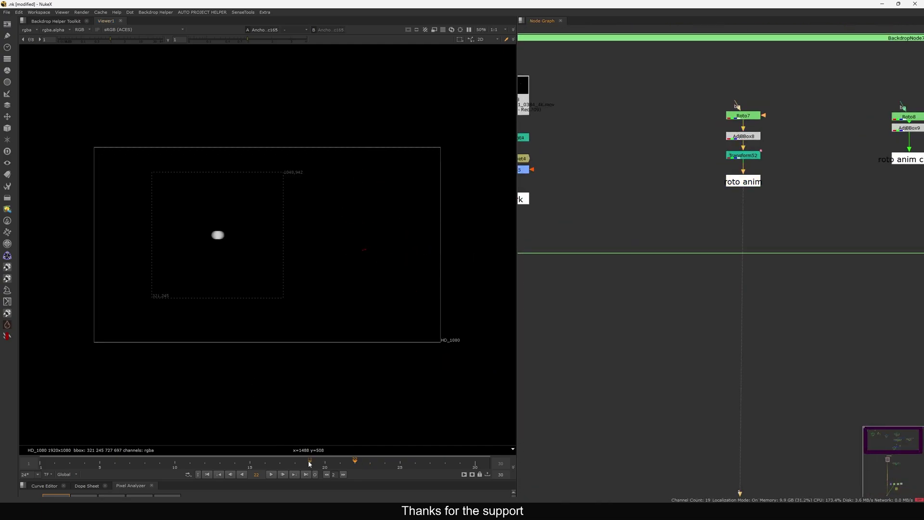
{"action": "left_click_drag", "start_coordinate": [339, 465], "coordinate": [260, 429]}
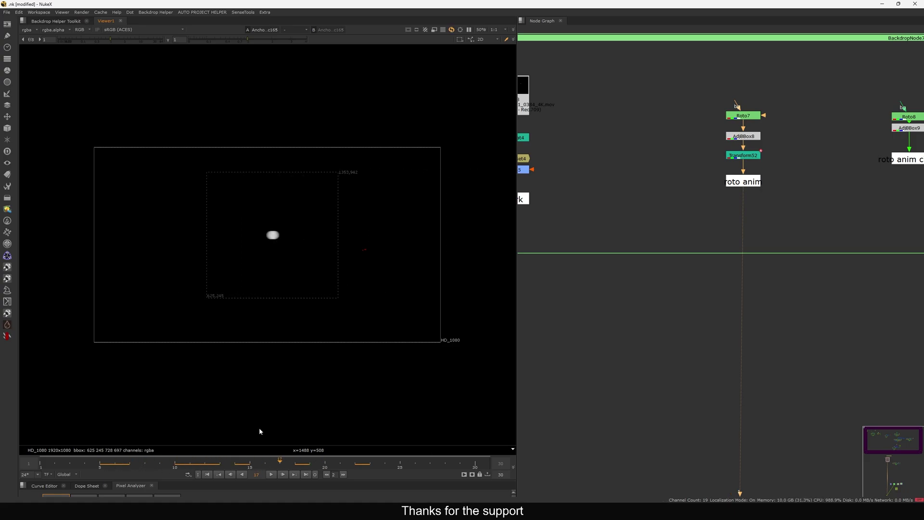
{"action": "left_click_drag", "start_coordinate": [271, 269], "coordinate": [278, 297], "text": "ctrl+shift"}
{"action": "middle_click_drag", "start_coordinate": [718, 225], "coordinate": [596, 251]}
{"action": "left_click_drag", "start_coordinate": [786, 191], "coordinate": [787, 207]}
{"action": "key", "text": "1"}
{"action": "left_click", "coordinate": [779, 213]}
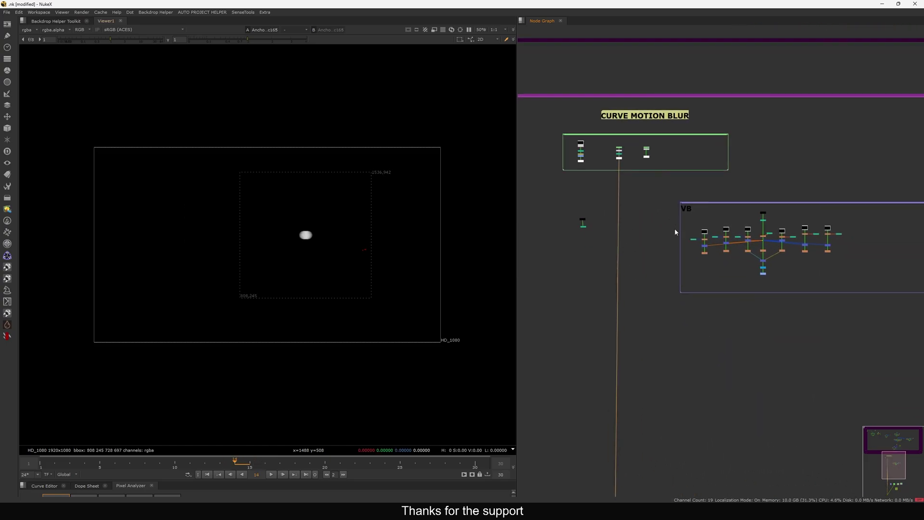
Display the roto anim circle input of the VB setup in the viewer and check the circle's shape.
{"action": "middle_click_drag", "start_coordinate": [787, 215], "coordinate": [754, 205]}
{"action": "scroll", "coordinate": [748, 205], "scroll_direction": "up", "scroll_amount": 10}
{"action": "left_click_drag", "start_coordinate": [721, 200], "coordinate": [722, 206]}
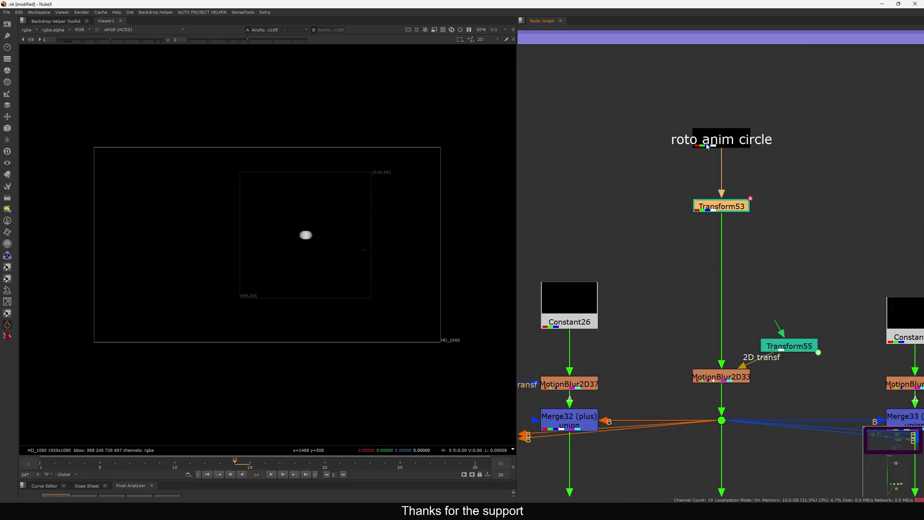
{"action": "left_click", "coordinate": [715, 144]}
{"action": "key", "text": "1"}
{"action": "left_click_drag", "start_coordinate": [714, 143], "coordinate": [720, 144]}
{"action": "left_click", "coordinate": [695, 186]}
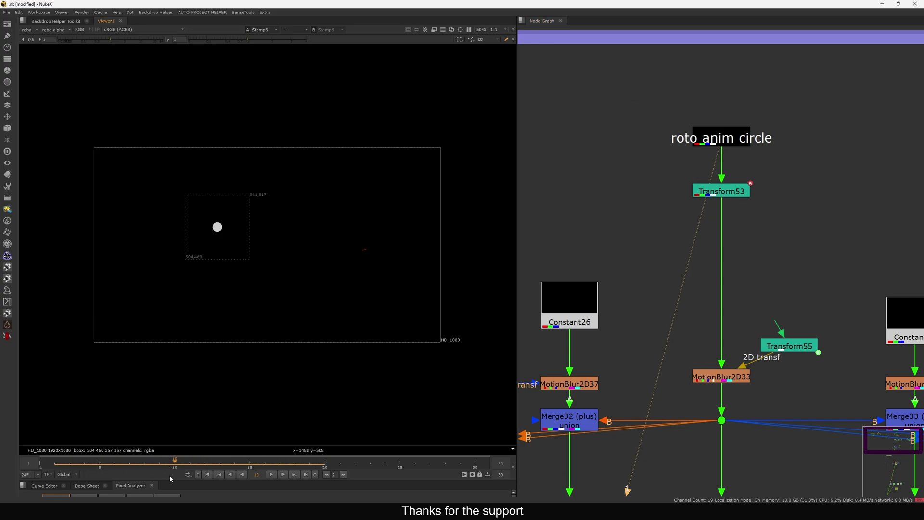
View Transform53 with its properties open, review the circle's animated path over several frames, and close the properties.
{"action": "left_click", "coordinate": [721, 192]}
{"action": "key", "text": "1"}
{"action": "double_click", "coordinate": [720, 195]}
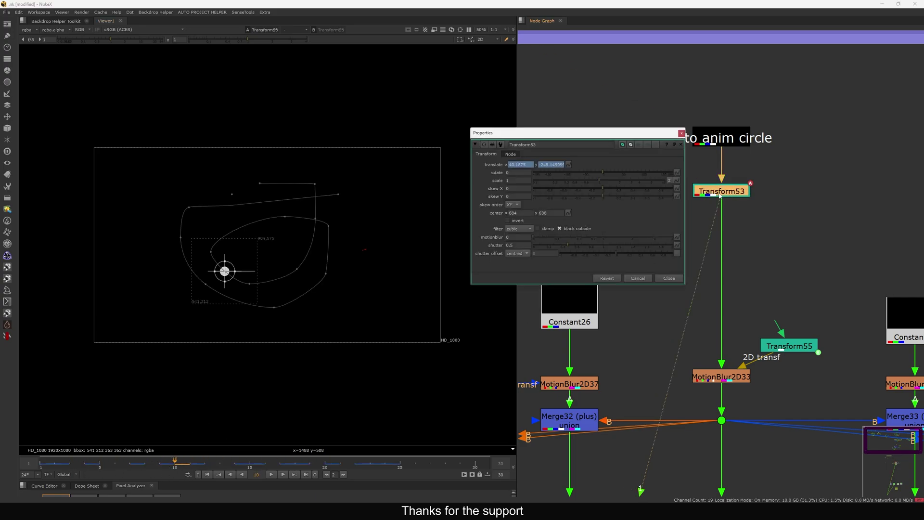
{"action": "left_click_drag", "start_coordinate": [640, 139], "coordinate": [713, 104]}
{"action": "left_click_drag", "start_coordinate": [101, 471], "coordinate": [295, 469]}
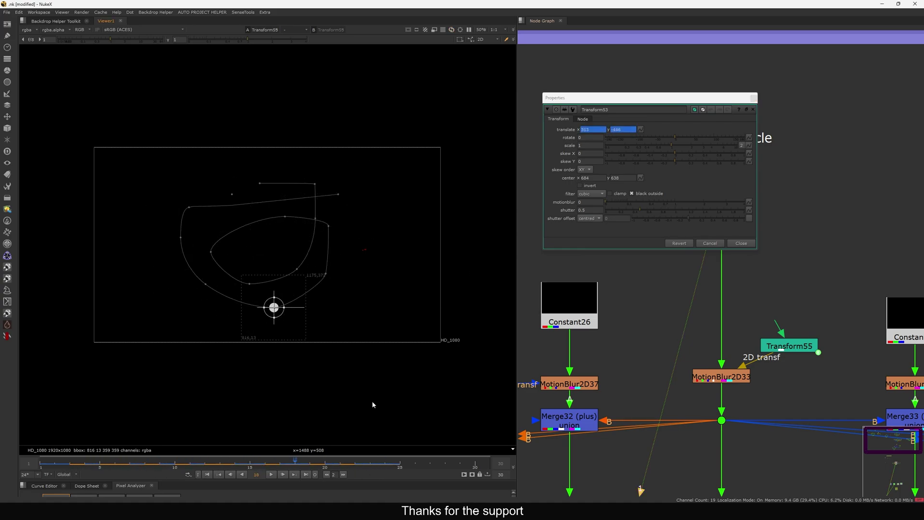
{"action": "left_click", "coordinate": [741, 243]}
Duplicate Transform53 on the roto anim circle input, set the copy's motionblur to 11, and view its result.
{"action": "key", "text": "alt+c"}
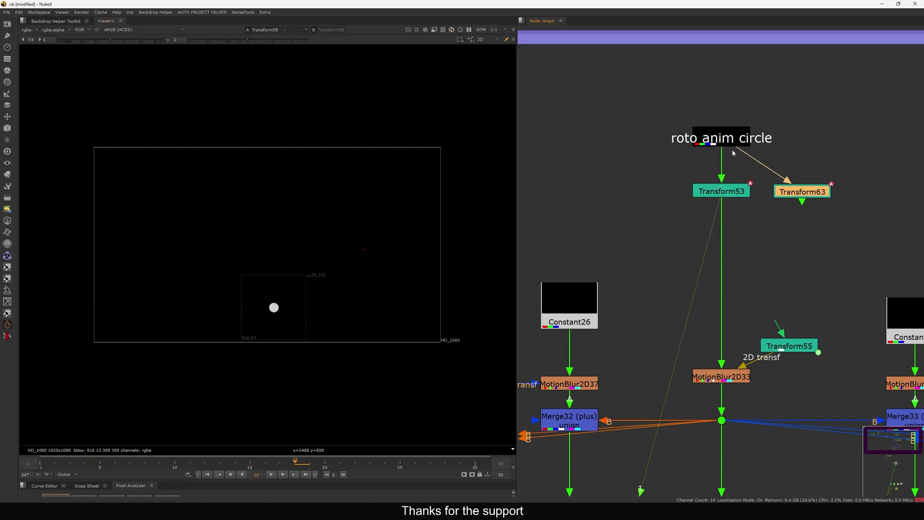
{"action": "middle_click_drag", "start_coordinate": [810, 192], "coordinate": [735, 202]}
{"action": "left_click_drag", "start_coordinate": [735, 201], "coordinate": [791, 190]}
{"action": "double_click", "coordinate": [791, 190]}
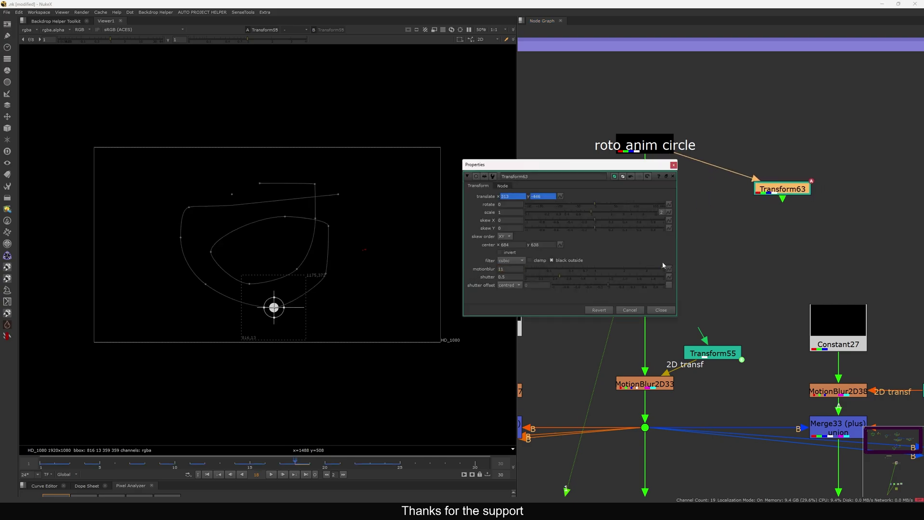
{"action": "key", "text": "1"}
{"action": "left_click", "coordinate": [722, 240]}
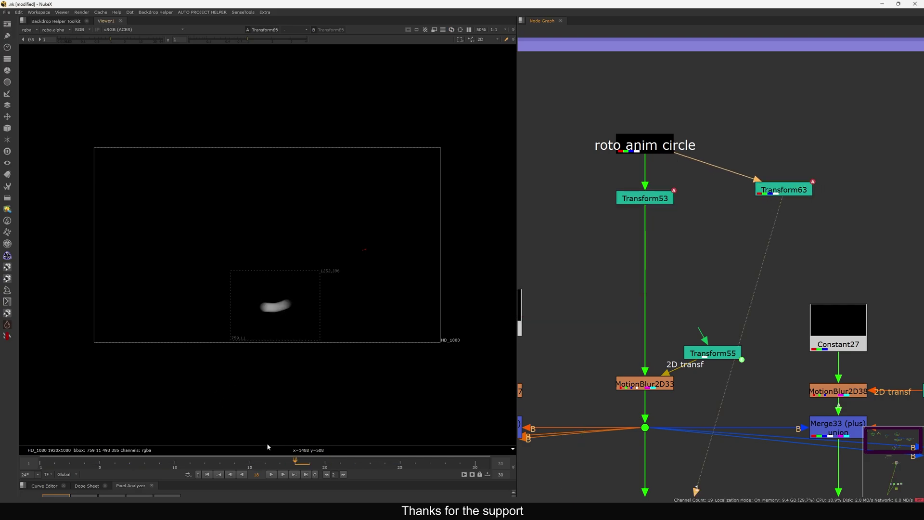
Go to frame 17 and examine the curved motion blur of the circle from Transform63 up close.
{"action": "left_click", "coordinate": [281, 463]}
{"action": "key", "text": "f"}
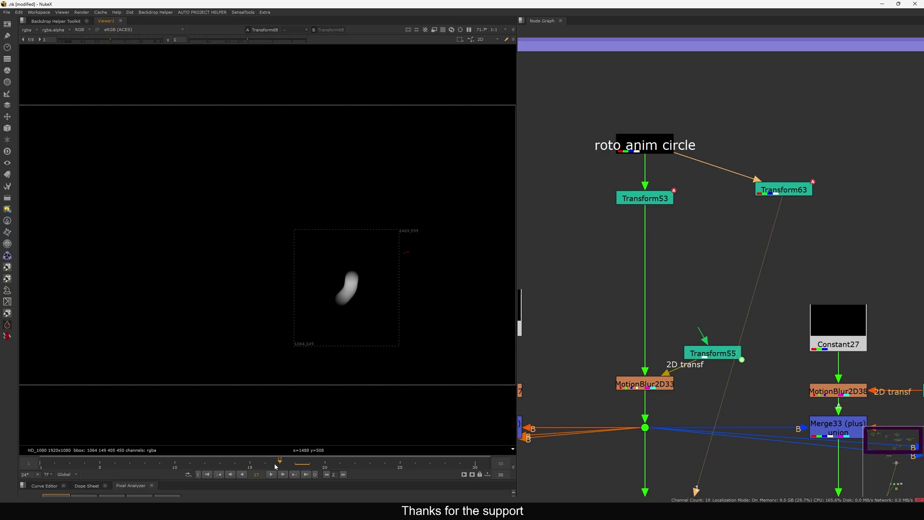
{"action": "mouse_move", "coordinate": [275, 466]}
{"action": "left_mouse_down"}
{"action": "mouse_move", "coordinate": [247, 467]}
{"action": "mouse_move", "coordinate": [280, 466]}
{"action": "left_mouse_up"}
{"action": "middle_click_drag", "start_coordinate": [345, 300], "coordinate": [362, 250], "text": "alt"}
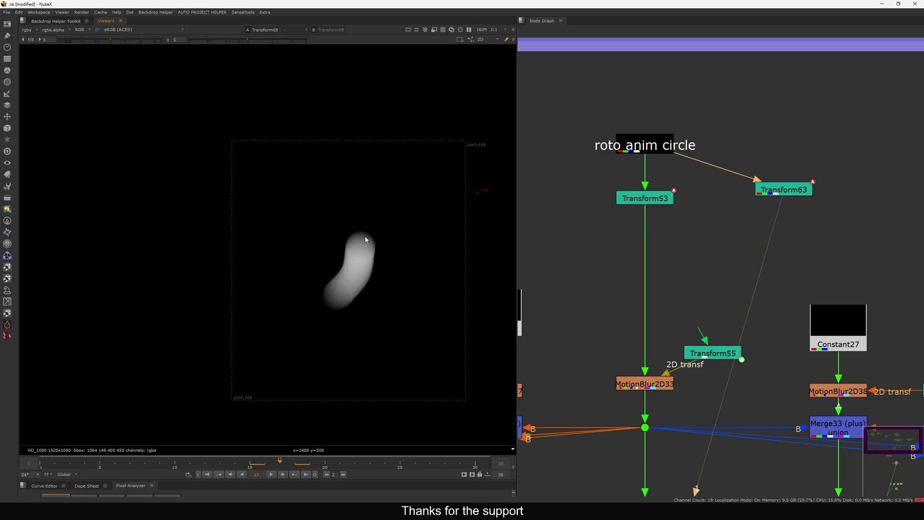
{"action": "middle_click", "coordinate": [325, 289]}
Try feeding Transform63 into Transform55 and viewing the output, and disconnect the two nodes.
{"action": "middle_click_drag", "start_coordinate": [703, 221], "coordinate": [743, 209]}
{"action": "left_click_drag", "start_coordinate": [808, 181], "coordinate": [803, 177]}
{"action": "middle_click_drag", "start_coordinate": [745, 340], "coordinate": [742, 292]}
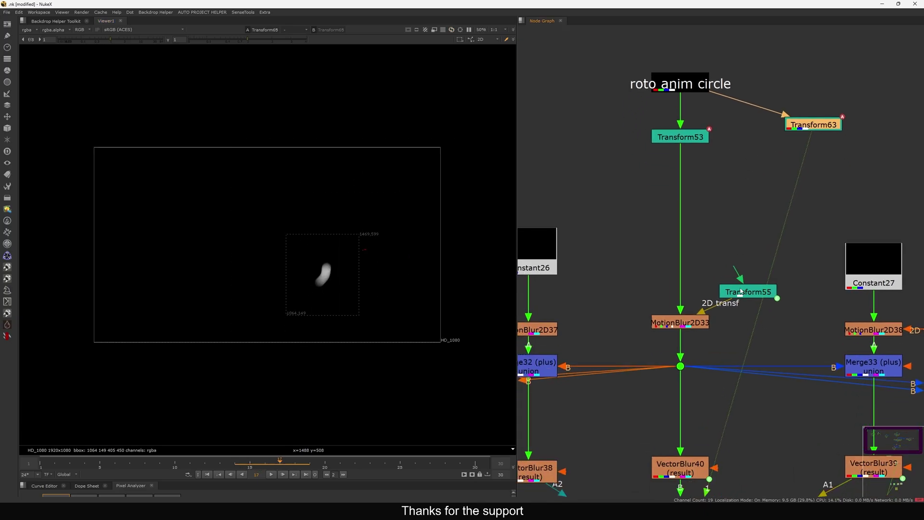
{"action": "left_click_drag", "start_coordinate": [741, 292], "coordinate": [756, 262]}
{"action": "key", "text": "1"}
{"action": "scroll", "coordinate": [717, 289], "scroll_direction": "down", "scroll_amount": 5}
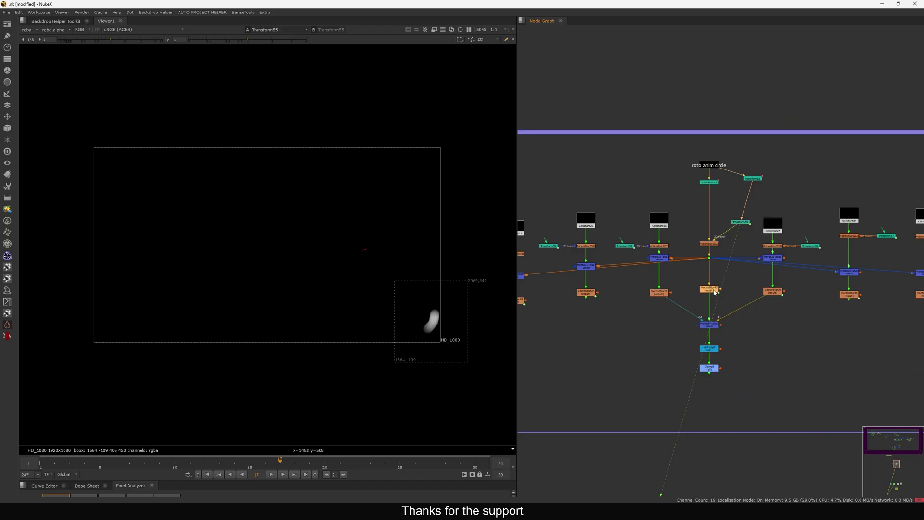
{"action": "middle_click_drag", "start_coordinate": [747, 202], "coordinate": [735, 244]}
{"action": "scroll", "coordinate": [743, 215], "scroll_direction": "up", "scroll_amount": 4}
{"action": "left_click_drag", "start_coordinate": [734, 224], "coordinate": [744, 221]}
{"action": "left_click_drag", "start_coordinate": [725, 275], "coordinate": [742, 226]}
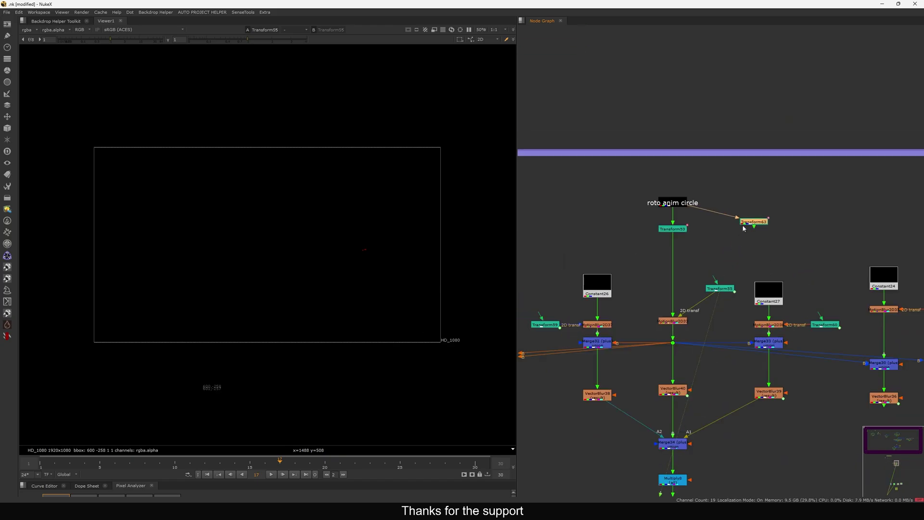
View the outputs of VectorBlur40 and Transform53, and look over the node network of the VB backdrop.
{"action": "left_click", "coordinate": [681, 388]}
{"action": "key", "text": "1"}
{"action": "left_click", "coordinate": [680, 226]}
{"action": "key", "text": "1"}
{"action": "scroll", "coordinate": [696, 373], "scroll_direction": "up", "scroll_amount": 4}
{"action": "left_click", "coordinate": [761, 179]}
{"action": "scroll", "coordinate": [748, 212], "scroll_direction": "down", "scroll_amount": 9}
{"action": "middle_click_drag", "start_coordinate": [719, 253], "coordinate": [713, 250]}
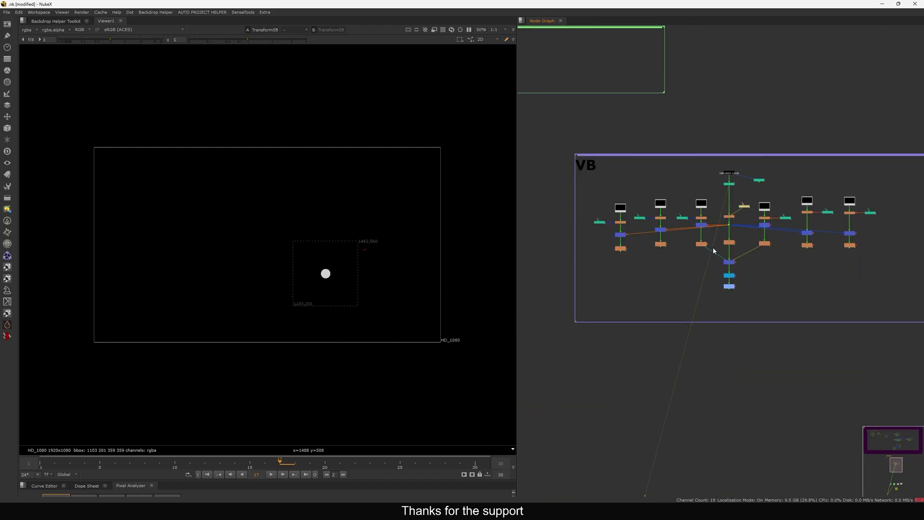
{"action": "scroll", "coordinate": [713, 249], "scroll_direction": "down", "scroll_amount": 5}
{"action": "scroll", "coordinate": [742, 224], "scroll_direction": "up", "scroll_amount": 8}
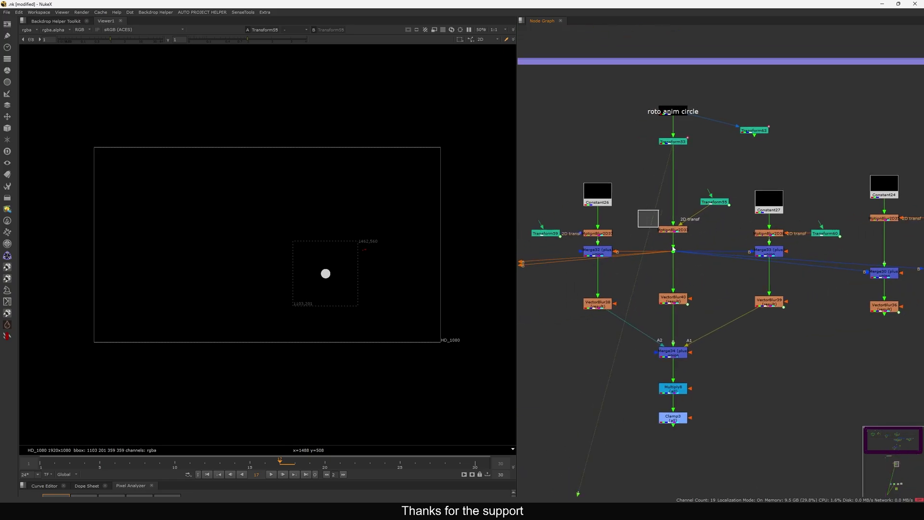
Single out the MotionBlur2D33 and VectorBlur40 nodes in the central branch of the VB setup by selecting them.
{"action": "left_click_drag", "start_coordinate": [673, 248], "coordinate": [694, 241]}
{"action": "left_click_drag", "start_coordinate": [706, 276], "coordinate": [640, 311], "text": "shift"}
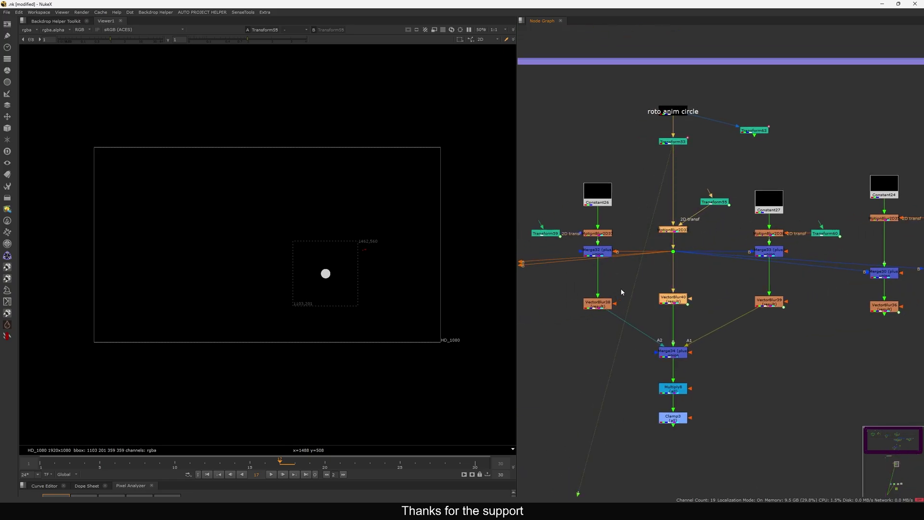
{"action": "left_click", "coordinate": [719, 225]}
{"action": "mouse_move", "coordinate": [739, 187]}
{"action": "left_mouse_down"}
{"action": "mouse_move", "coordinate": [644, 238]}
{"action": "mouse_move", "coordinate": [723, 181]}
{"action": "left_mouse_up"}
{"action": "key", "text": "alt+e"}
{"action": "key", "text": "alt+e"}
{"action": "left_click", "coordinate": [675, 230]}
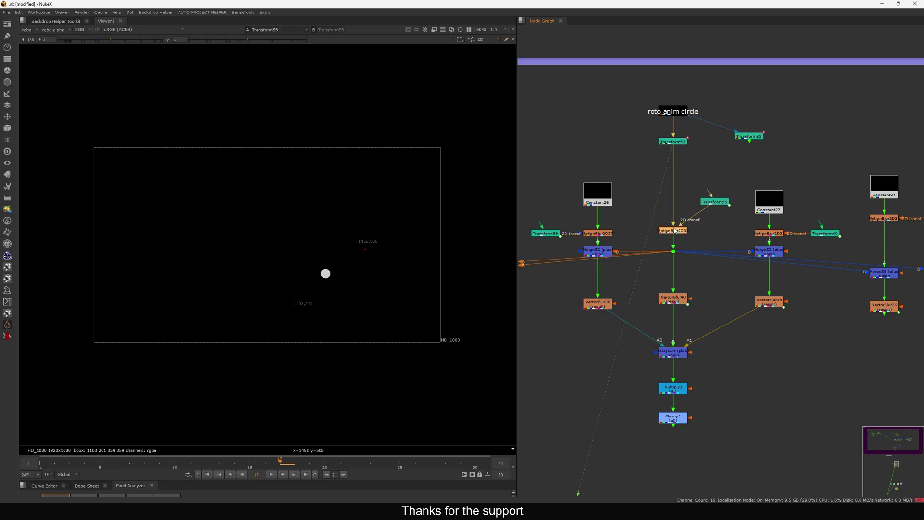
Paste a copy of Transform61 beside the original, near the MotionBlur2D39 node in the separate roto anim circle branch.
{"action": "scroll", "coordinate": [737, 183], "scroll_direction": "down", "scroll_amount": 5}
{"action": "middle_click_drag", "start_coordinate": [770, 210], "coordinate": [523, 206]}
{"action": "scroll", "coordinate": [809, 183], "scroll_direction": "up", "scroll_amount": 7}
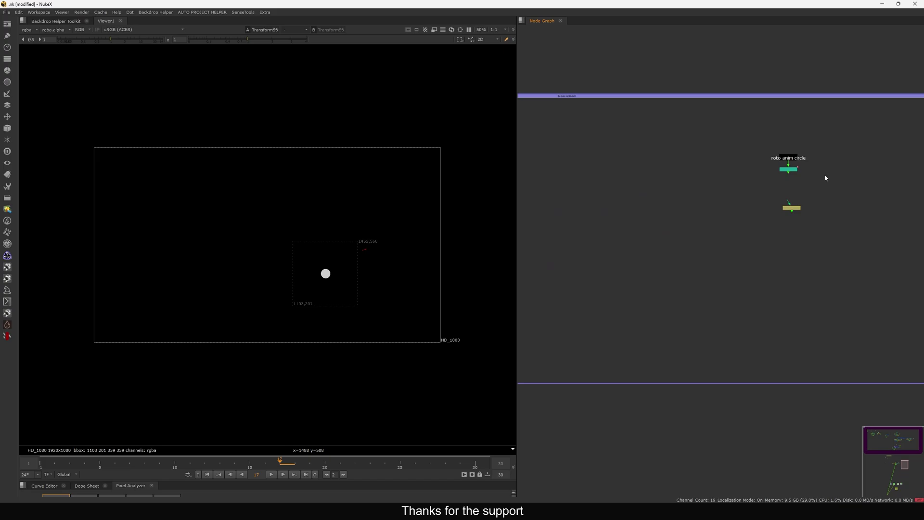
{"action": "middle_click_drag", "start_coordinate": [809, 182], "coordinate": [757, 225]}
{"action": "left_click", "coordinate": [720, 200]}
{"action": "left_click", "coordinate": [780, 207]}
{"action": "key", "text": "ctrl+v"}
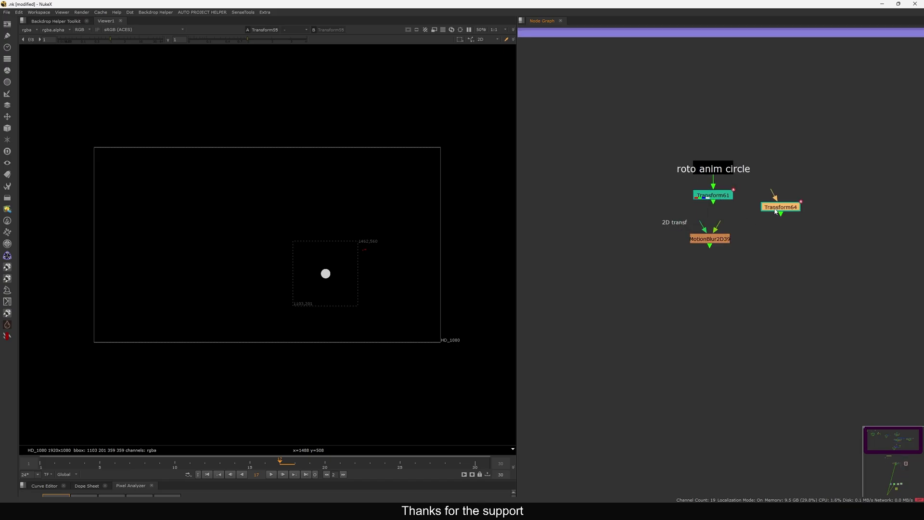
{"action": "left_click_drag", "start_coordinate": [781, 207], "coordinate": [796, 204]}
Connect the copied transform to MotionBlur2D39's 2D transf input and Transform61 to its source input, and view MotionBlur2D39.
{"action": "left_click_drag", "start_coordinate": [702, 226], "coordinate": [792, 206]}
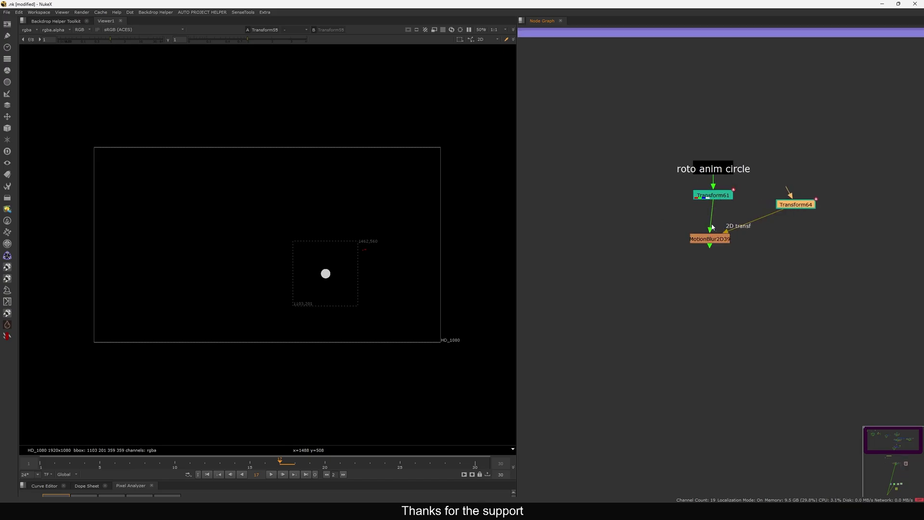
{"action": "left_click_drag", "start_coordinate": [711, 239], "coordinate": [714, 269]}
{"action": "key", "text": "1"}
{"action": "left_click_drag", "start_coordinate": [788, 207], "coordinate": [789, 213]}
{"action": "scroll", "coordinate": [722, 282], "scroll_direction": "up", "scroll_amount": 3}
{"action": "left_click_drag", "start_coordinate": [702, 259], "coordinate": [702, 245]}
{"action": "left_click_drag", "start_coordinate": [631, 294], "coordinate": [780, 225]}
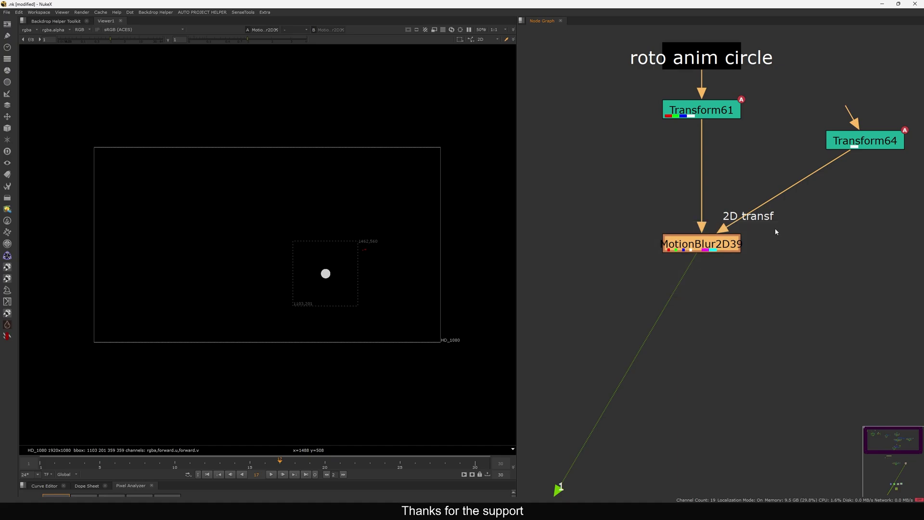
Add a VectorBlur node after MotionBlur2D39 in the roto anim circle branch.
{"action": "scroll", "coordinate": [794, 220], "scroll_direction": "down", "scroll_amount": 6}
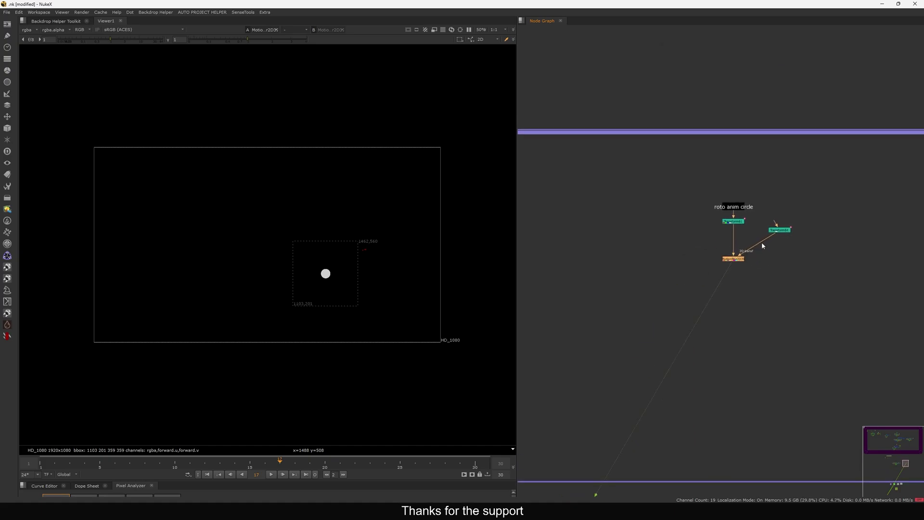
{"action": "scroll", "coordinate": [712, 231], "scroll_direction": "up", "scroll_amount": 3}
{"action": "middle_click_drag", "start_coordinate": [712, 231], "coordinate": [695, 226]}
{"action": "left_click_drag", "start_coordinate": [766, 214], "coordinate": [766, 209]}
{"action": "middle_click_drag", "start_coordinate": [732, 252], "coordinate": [744, 233]}
{"action": "left_click_drag", "start_coordinate": [692, 245], "coordinate": [697, 249]}
{"action": "left_click", "coordinate": [708, 275]}
{"action": "key", "text": "Tab"}
{"action": "type", "text": "vec"}
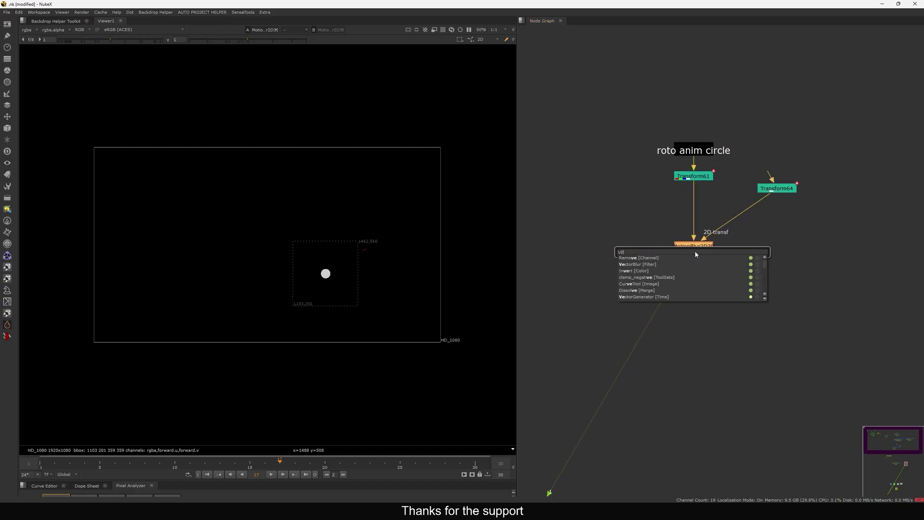
{"action": "left_click", "coordinate": [654, 258]}
{"action": "left_click", "coordinate": [791, 342]}
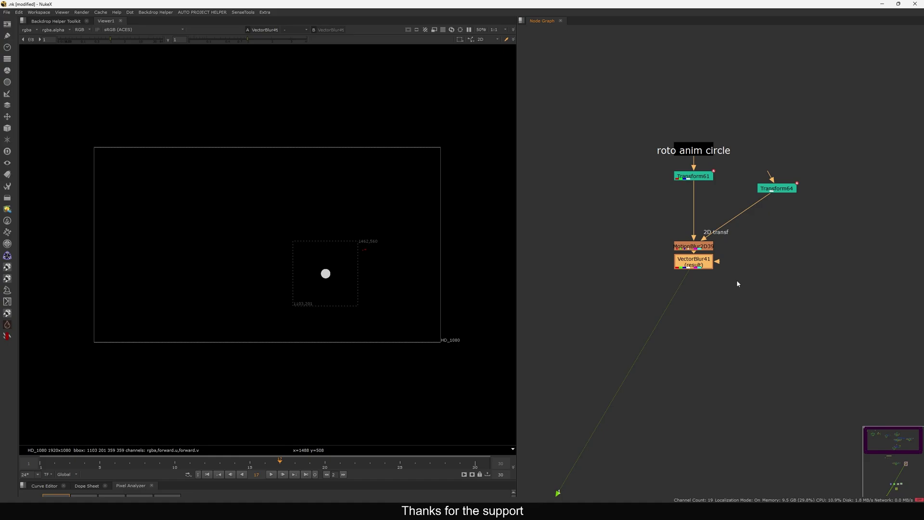
Space VectorBlur41 out below MotionBlur2D39 and set its uv channels to motion.
{"action": "middle_click_drag", "start_coordinate": [737, 280], "coordinate": [773, 185]}
{"action": "left_click_drag", "start_coordinate": [730, 167], "coordinate": [730, 225]}
{"action": "left_click", "coordinate": [755, 207]}
{"action": "left_click", "coordinate": [730, 224]}
{"action": "double_click", "coordinate": [735, 233]}
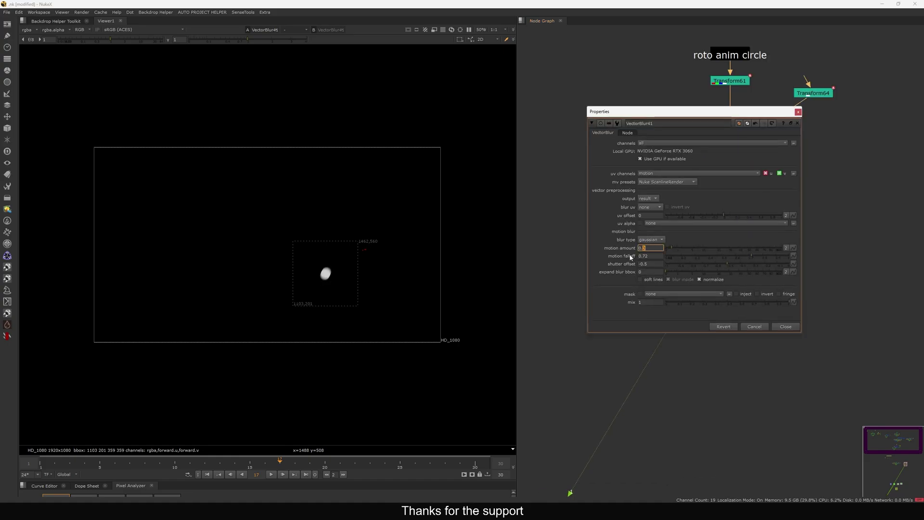
{"action": "left_click", "coordinate": [655, 174]}
{"action": "left_click", "coordinate": [660, 212]}
{"action": "left_click_drag", "start_coordinate": [775, 114], "coordinate": [677, 145]}
Examine the shutter offset settings of MotionBlur2D39 and VectorBlur41, and close their properties.
{"action": "double_click", "coordinate": [736, 152]}
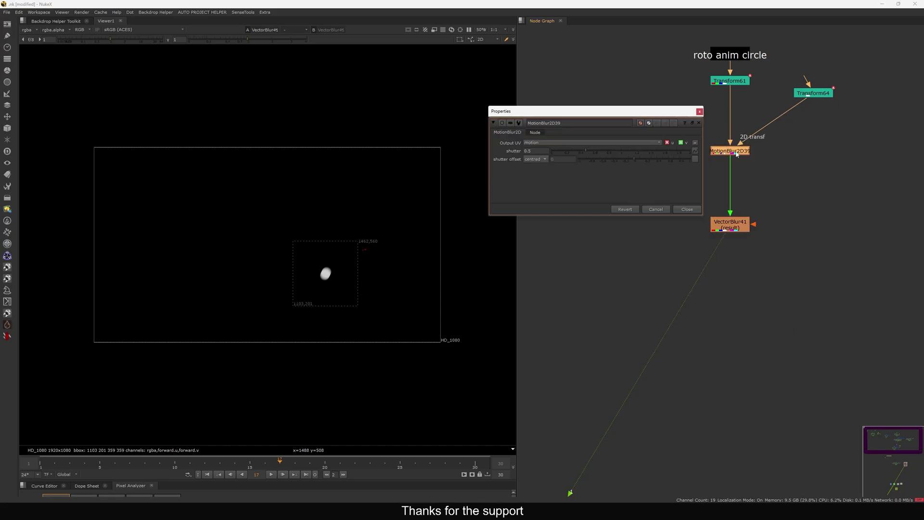
{"action": "left_click", "coordinate": [538, 161]}
{"action": "left_click", "coordinate": [537, 160]}
{"action": "double_click", "coordinate": [732, 226]}
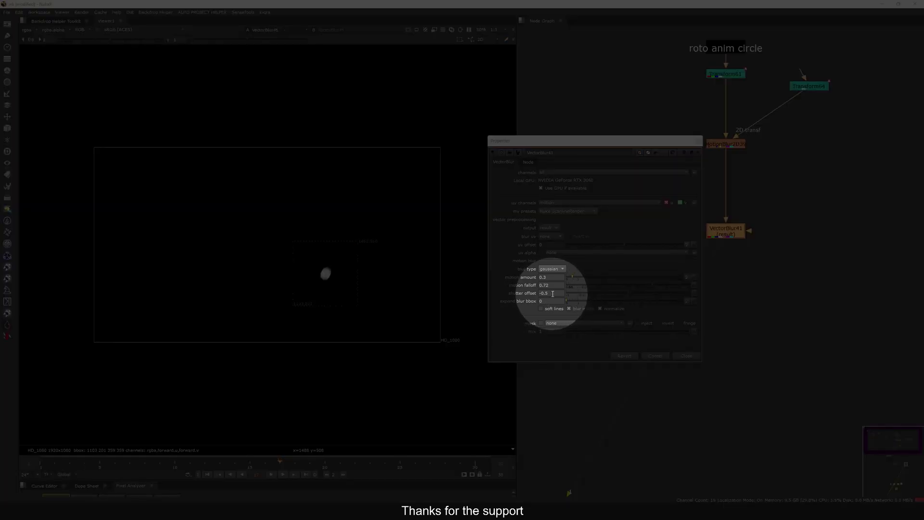
{"action": "left_click", "coordinate": [547, 293]}
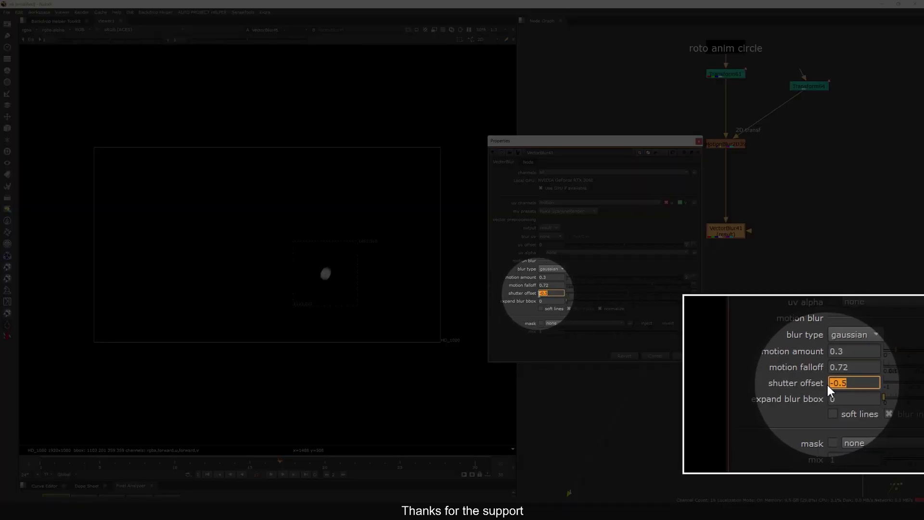
{"action": "left_click", "coordinate": [676, 356]}
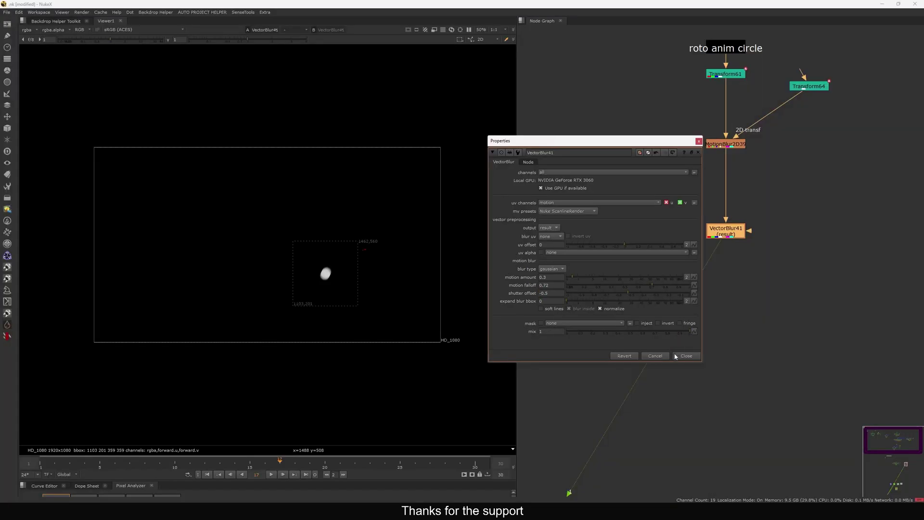
{"action": "left_click", "coordinate": [705, 327]}
Delete the Transform64 node that feeds MotionBlur2D39's 2D transf input.
{"action": "middle_click_drag", "start_coordinate": [780, 108], "coordinate": [786, 134]}
{"action": "left_click_drag", "start_coordinate": [813, 115], "coordinate": [815, 145]}
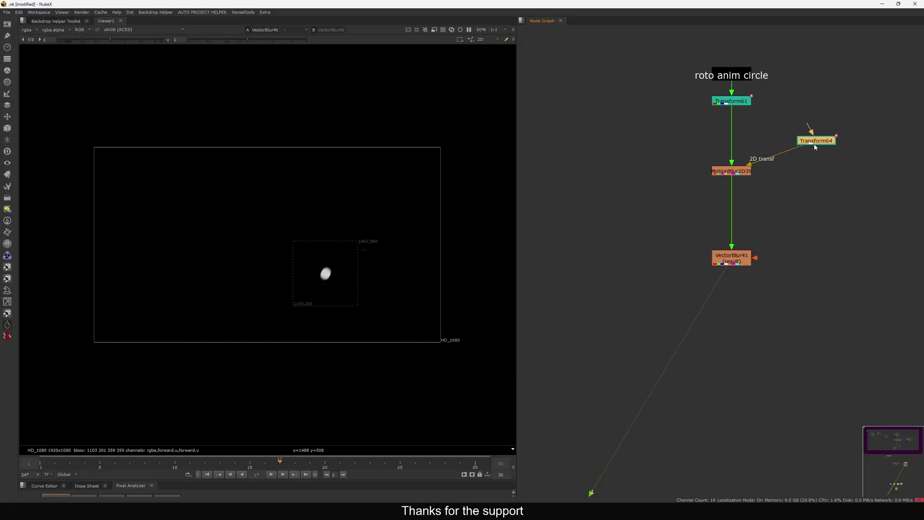
{"action": "key", "text": "Delete"}
{"action": "left_click", "coordinate": [737, 104]}
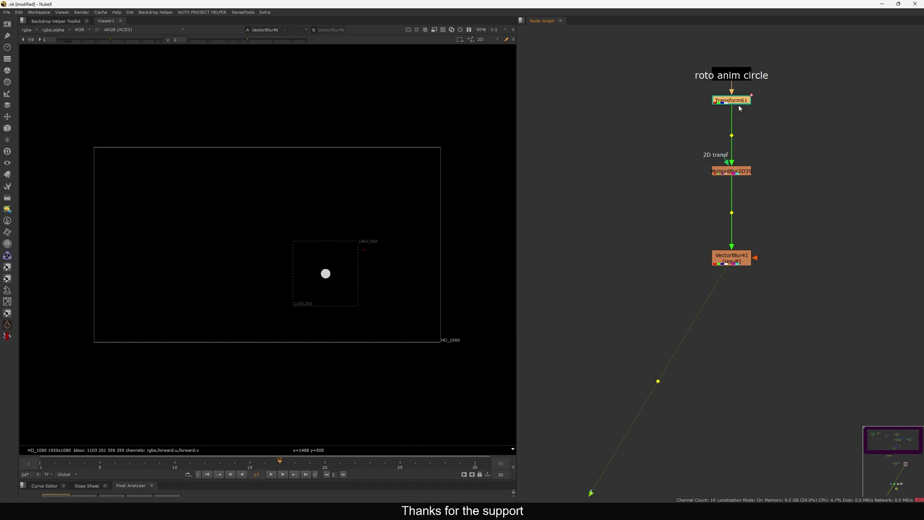
{"action": "key", "text": "ctrl+c"}
{"action": "left_click", "coordinate": [776, 124]}
{"action": "key", "text": "ctrl+v"}
{"action": "left_click_drag", "start_coordinate": [778, 125], "coordinate": [810, 127]}
{"action": "key", "text": "Delete"}
Create a new default Transform beside the branch and lay out its properties next to those of Transform61.
{"action": "key", "text": "t"}
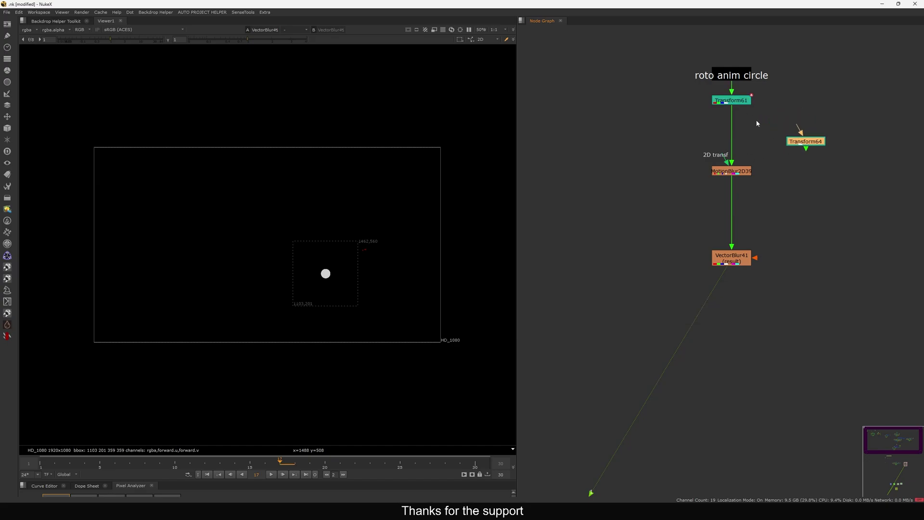
{"action": "double_click", "coordinate": [739, 102]}
{"action": "left_click_drag", "start_coordinate": [642, 172], "coordinate": [618, 120]}
{"action": "double_click", "coordinate": [805, 141]}
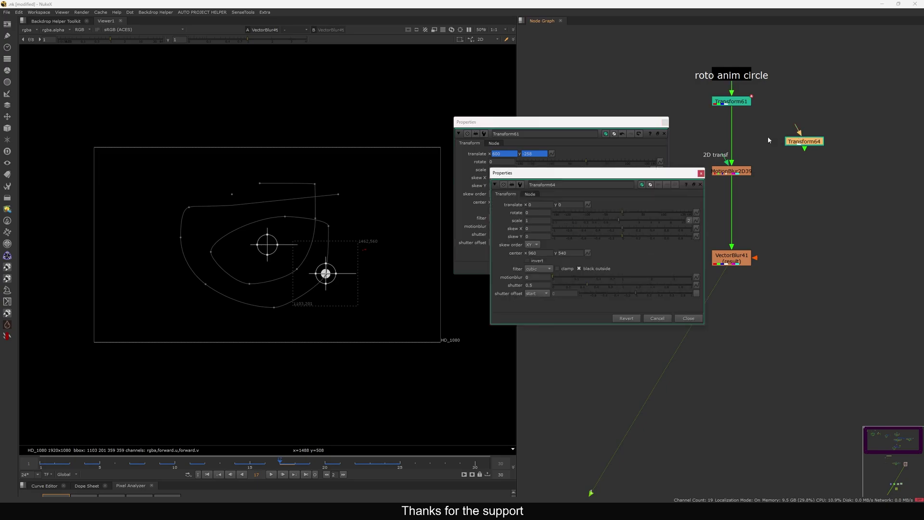
{"action": "left_click_drag", "start_coordinate": [559, 123], "coordinate": [354, 97]}
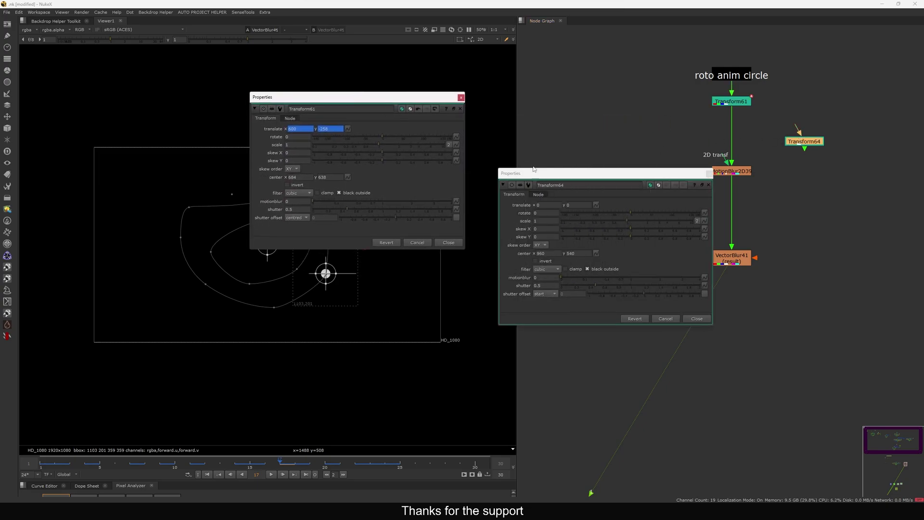
{"action": "left_click_drag", "start_coordinate": [560, 169], "coordinate": [581, 132]}
{"action": "left_click_drag", "start_coordinate": [389, 102], "coordinate": [401, 98]}
Link the new Transform64's translate to Transform61's animated translate, and close the properties.
{"action": "left_click", "coordinate": [358, 124]}
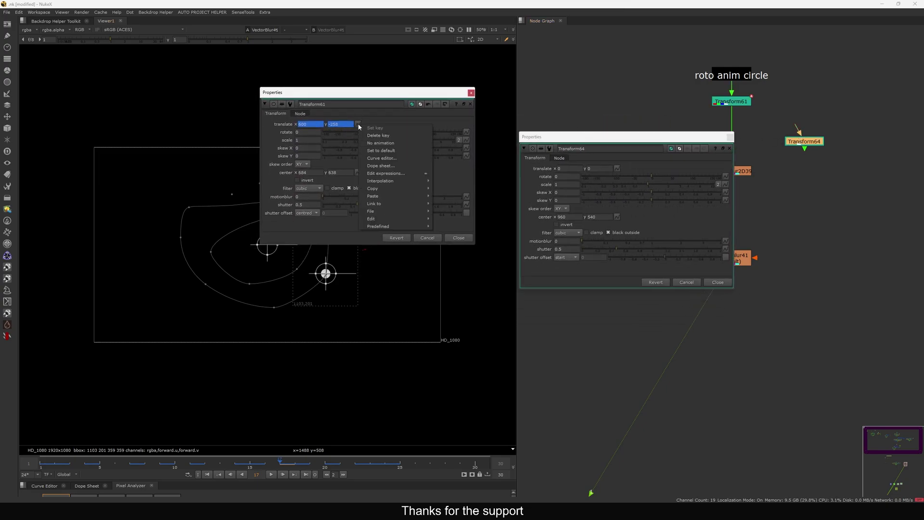
{"action": "left_click", "coordinate": [357, 123]}
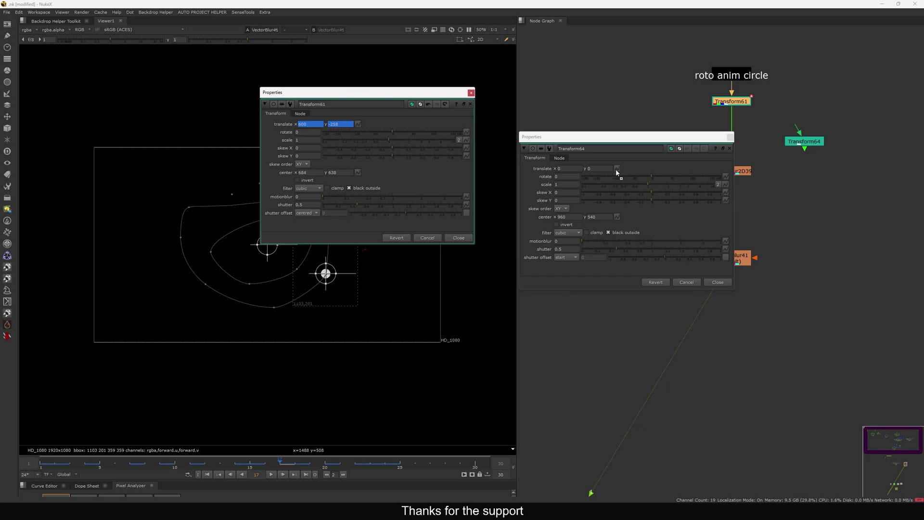
{"action": "left_click_drag", "start_coordinate": [617, 170], "coordinate": [617, 169], "text": "ctrl"}
{"action": "left_click", "coordinate": [462, 238], "text": "ctrl"}
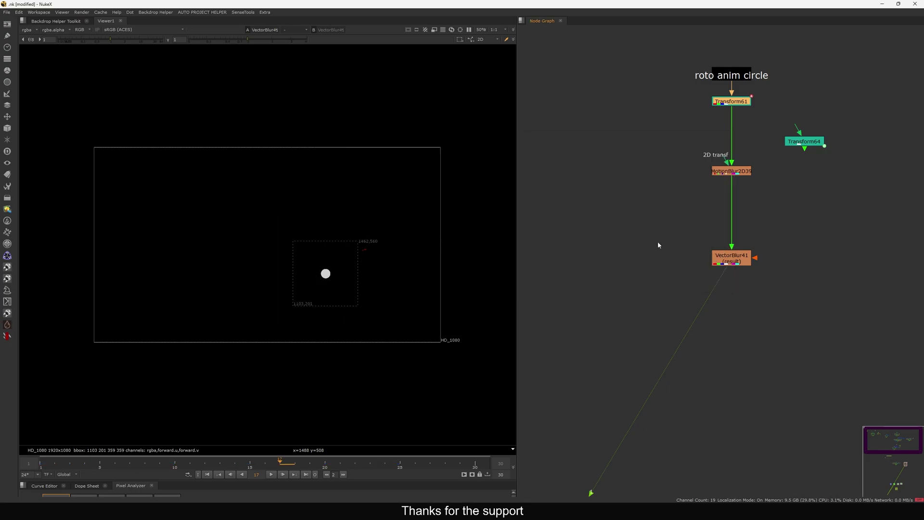
Link Transform64's center to Transform61's center and close both nodes' properties.
{"action": "double_click", "coordinate": [734, 102]}
{"action": "double_click", "coordinate": [807, 142]}
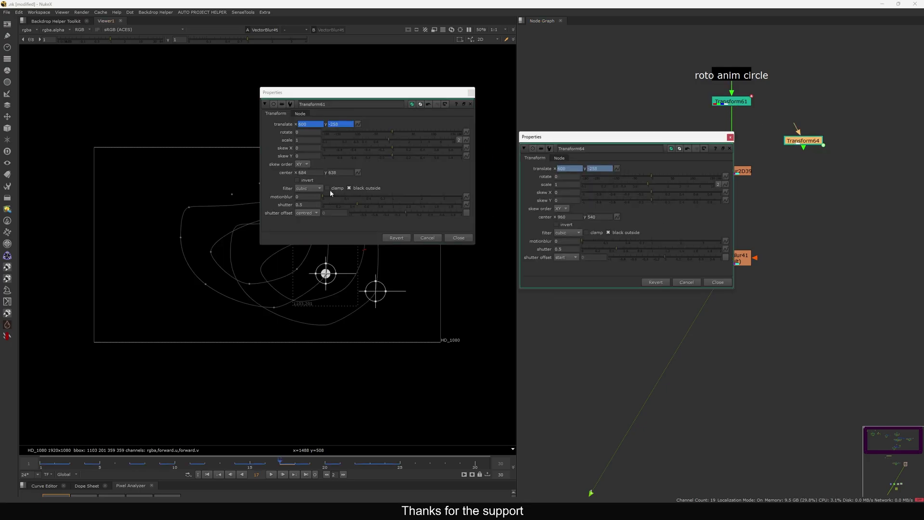
{"action": "left_click_drag", "start_coordinate": [355, 172], "coordinate": [619, 219], "text": "ctrl"}
{"action": "left_click", "coordinate": [447, 241]}
{"action": "left_click", "coordinate": [718, 282]}
Connect MotionBlur2D39's 2D transf input to the linked Transform64 and check the VectorBlur41 result.
{"action": "left_click_drag", "start_coordinate": [803, 141], "coordinate": [808, 137]}
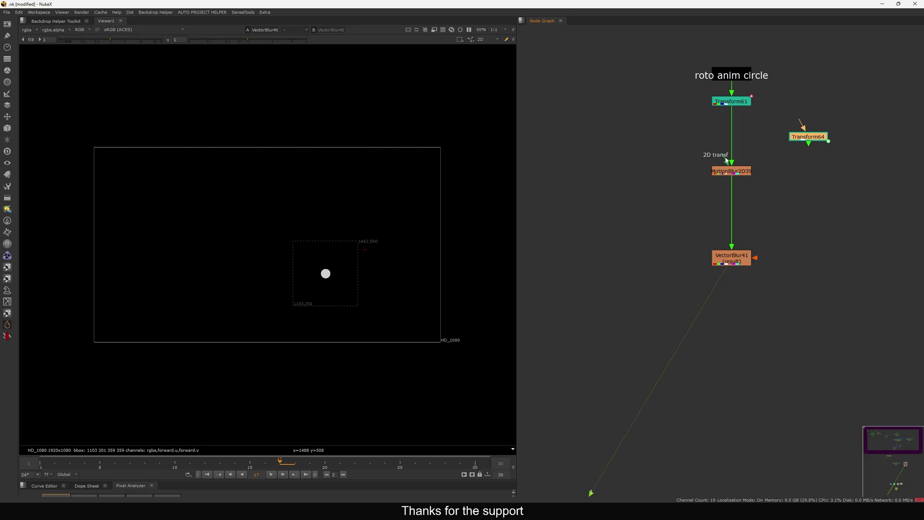
{"action": "left_click_drag", "start_coordinate": [725, 159], "coordinate": [810, 168]}
{"action": "left_click", "coordinate": [736, 258]}
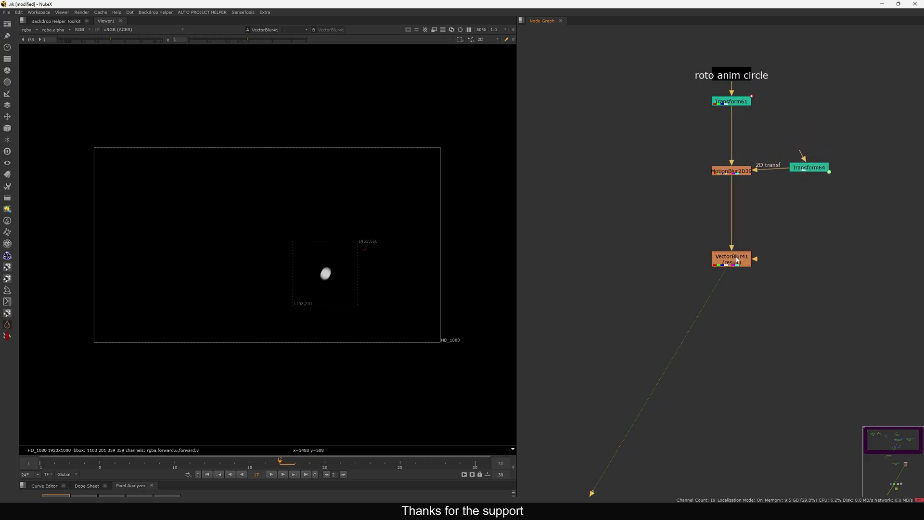
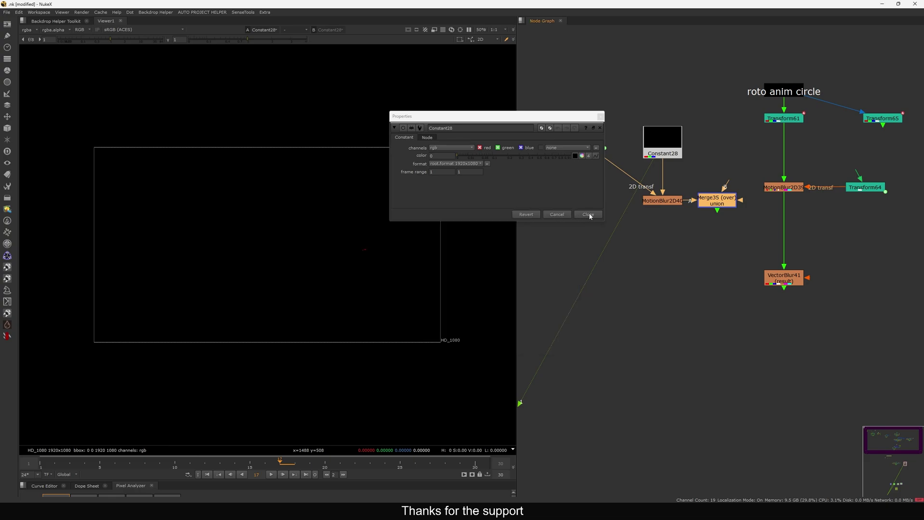
Align MotionBlur2D40 and Merge35 under Constant28, and connect Merge35's free input to MotionBlur2D39.
{"action": "left_click", "coordinate": [589, 215]}
{"action": "left_click_drag", "start_coordinate": [669, 200], "coordinate": [669, 189]}
{"action": "left_click_drag", "start_coordinate": [723, 200], "coordinate": [776, 188]}
{"action": "key", "text": "1"}
{"action": "left_click_drag", "start_coordinate": [655, 226], "coordinate": [664, 187]}
View MotionBlur2D40's motion layer with raised viewer gain and examine its vector values.
{"action": "double_click", "coordinate": [661, 220]}
{"action": "key", "text": "1"}
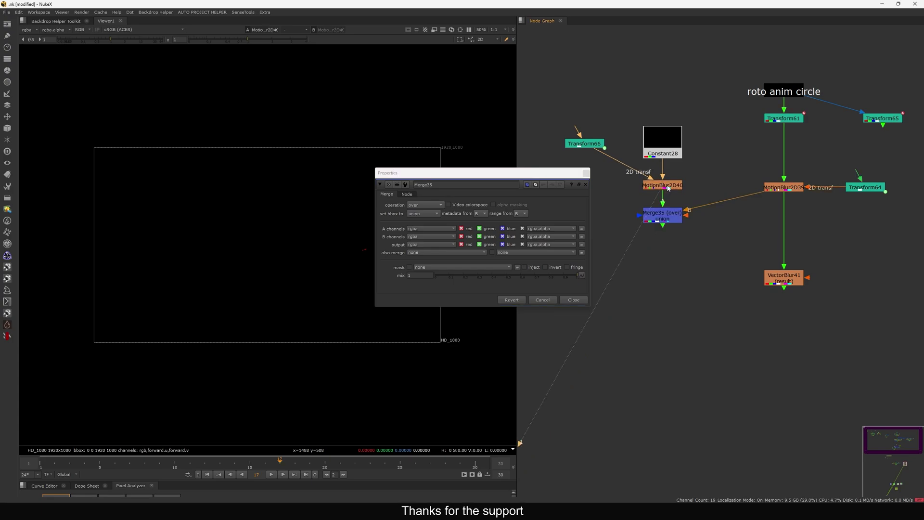
{"action": "left_click", "coordinate": [29, 30]}
{"action": "left_click", "coordinate": [43, 80]}
{"action": "left_click_drag", "start_coordinate": [118, 40], "coordinate": [163, 41]}
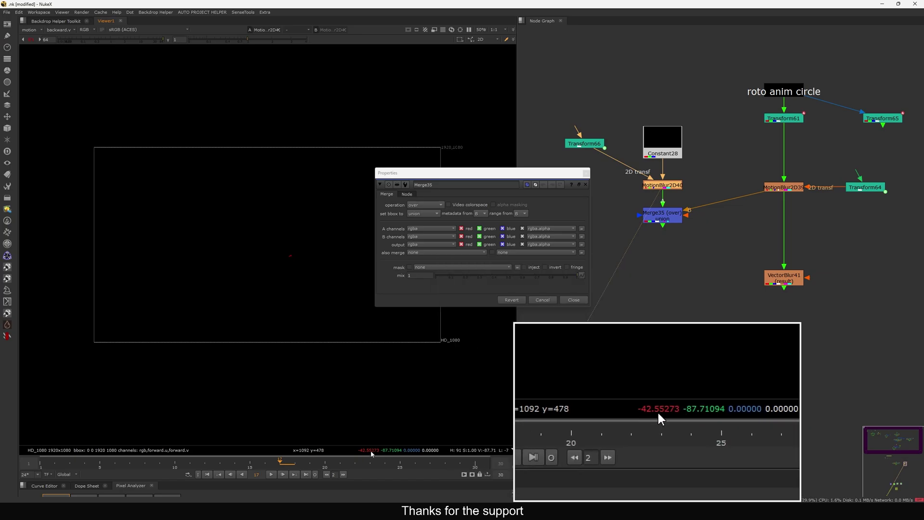
View Merge35, set its also merge option to all, and close its properties.
{"action": "double_click", "coordinate": [654, 219]}
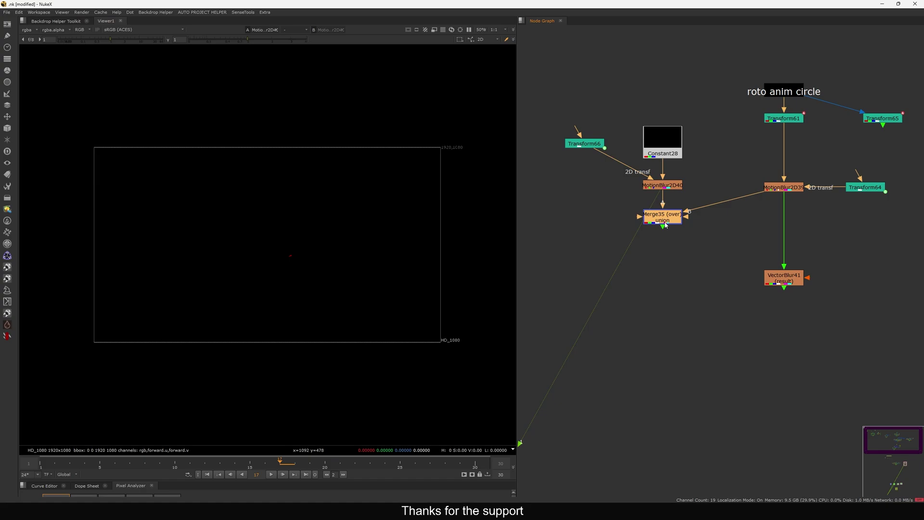
{"action": "key", "text": "1"}
{"action": "left_click", "coordinate": [404, 253]}
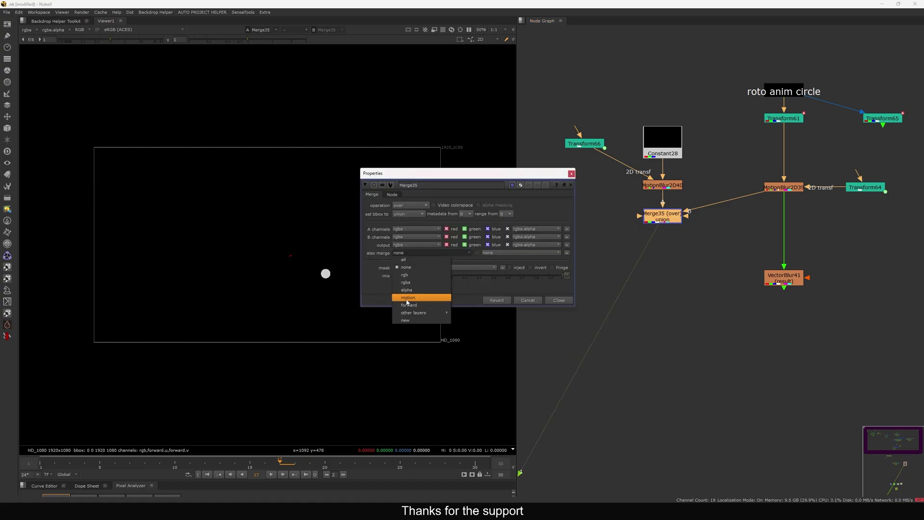
{"action": "left_click", "coordinate": [403, 260]}
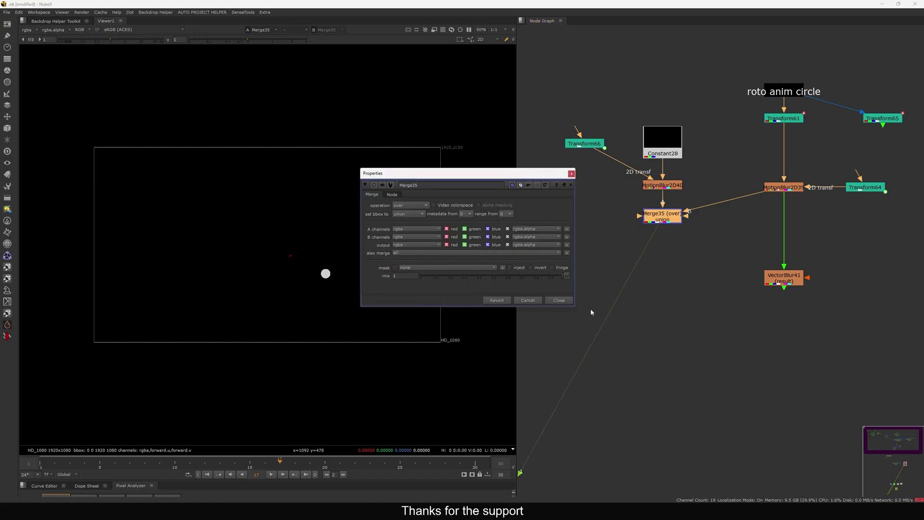
{"action": "left_click", "coordinate": [583, 277]}
Move the Constant28 branch up level with MotionBlur2D39, and view the outputs of both MotionBlur2D nodes.
{"action": "left_click_drag", "start_coordinate": [741, 91], "coordinate": [517, 267]}
{"action": "left_click_drag", "start_coordinate": [665, 214], "coordinate": [642, 186]}
{"action": "left_click", "coordinate": [780, 187]}
{"action": "key", "text": "1"}
{"action": "left_click", "coordinate": [650, 156]}
{"action": "key", "text": "1"}
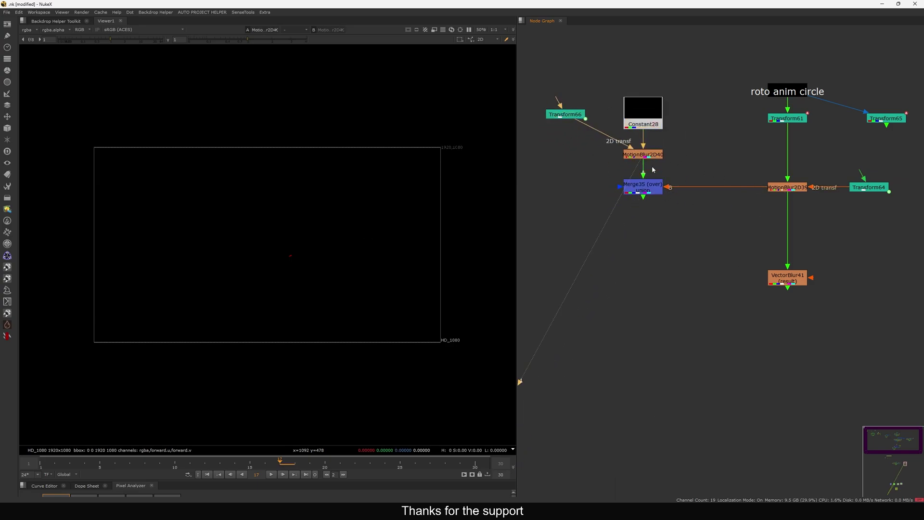
View Merge35's motion layer and compare its vector values with the merge enabled and disabled.
{"action": "left_click", "coordinate": [632, 189]}
{"action": "key", "text": "1"}
{"action": "left_click", "coordinate": [29, 29]}
{"action": "left_click", "coordinate": [35, 72]}
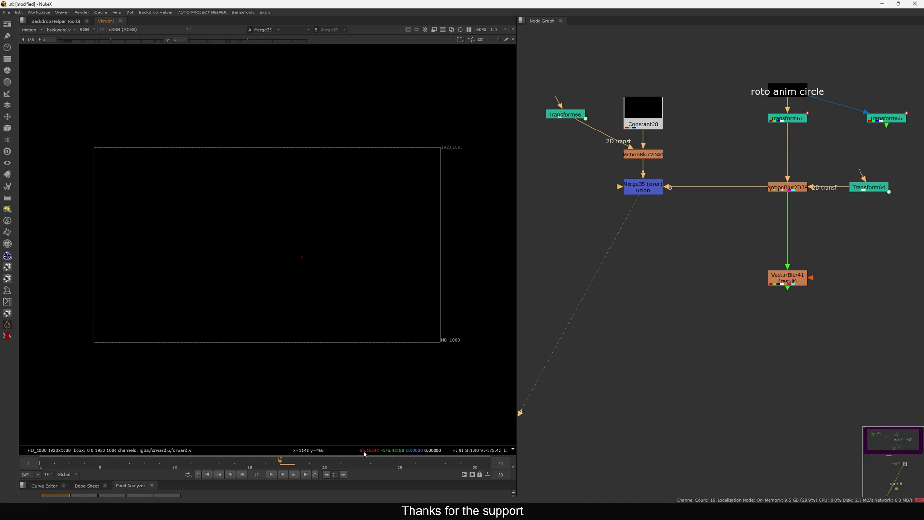
{"action": "left_click", "coordinate": [644, 187]}
{"action": "key", "text": "d"}
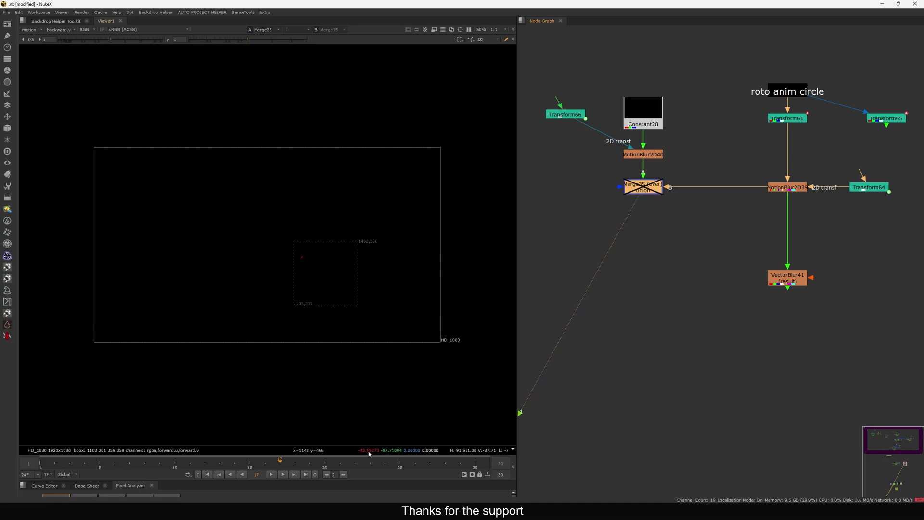
{"action": "key", "text": "d"}
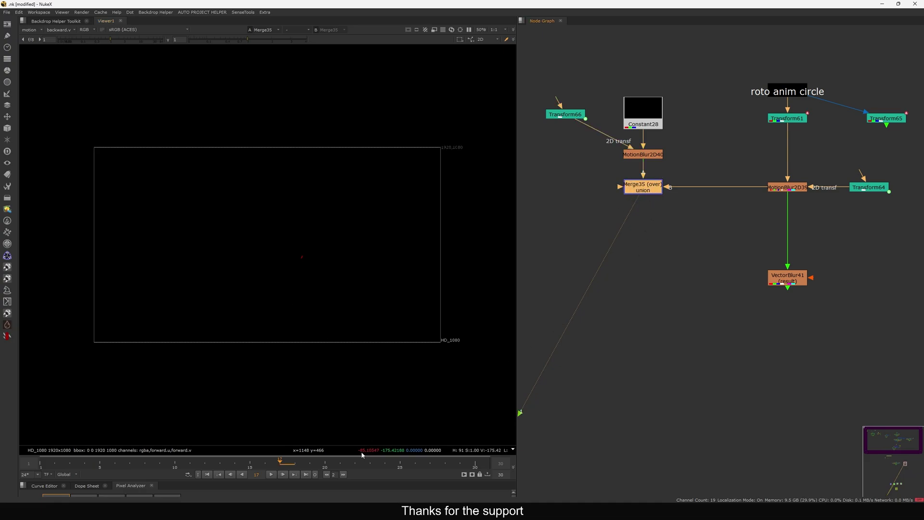
Return the viewer to the rgba channels and set Merge35's operation to plus.
{"action": "left_click", "coordinate": [28, 30]}
{"action": "left_click", "coordinate": [31, 48]}
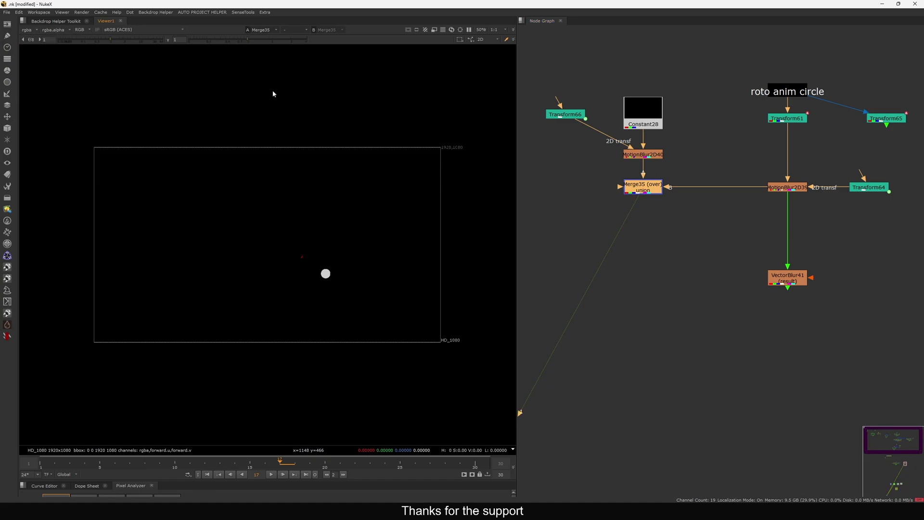
{"action": "double_click", "coordinate": [643, 187]}
{"action": "left_click", "coordinate": [410, 205]}
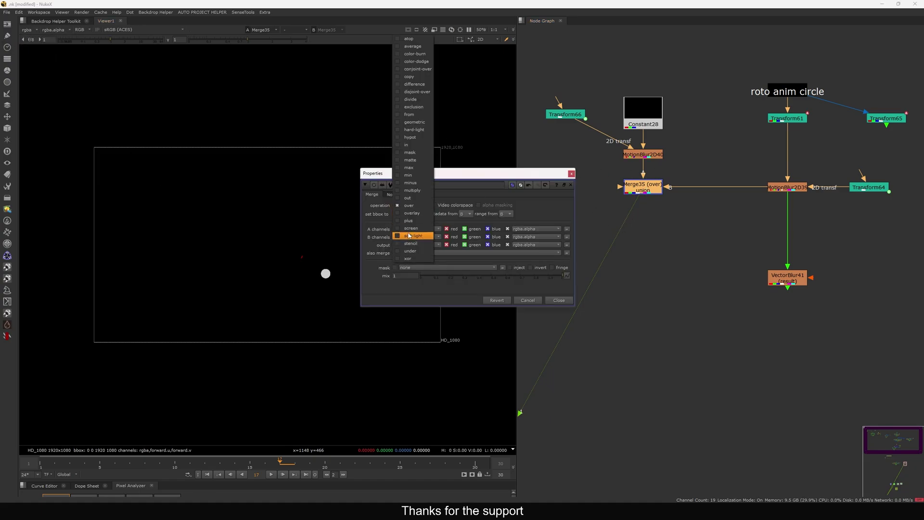
{"action": "left_click", "coordinate": [412, 221]}
{"action": "left_click", "coordinate": [558, 300]}
Duplicate VectorBlur41, connect the copy beneath Merge35, and view its result.
{"action": "left_click_drag", "start_coordinate": [793, 281], "coordinate": [794, 289]}
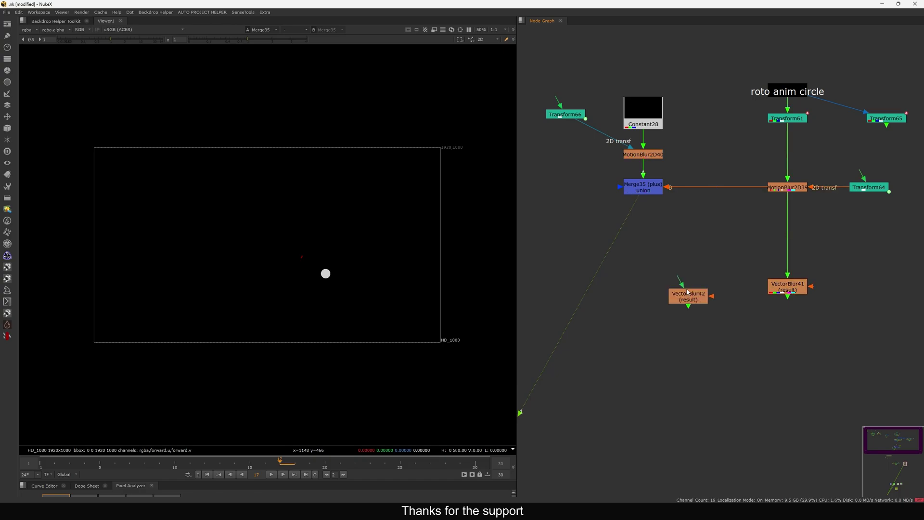
{"action": "left_click_drag", "start_coordinate": [684, 282], "coordinate": [644, 195]}
{"action": "left_click_drag", "start_coordinate": [696, 304], "coordinate": [649, 309]}
{"action": "key", "text": "1"}
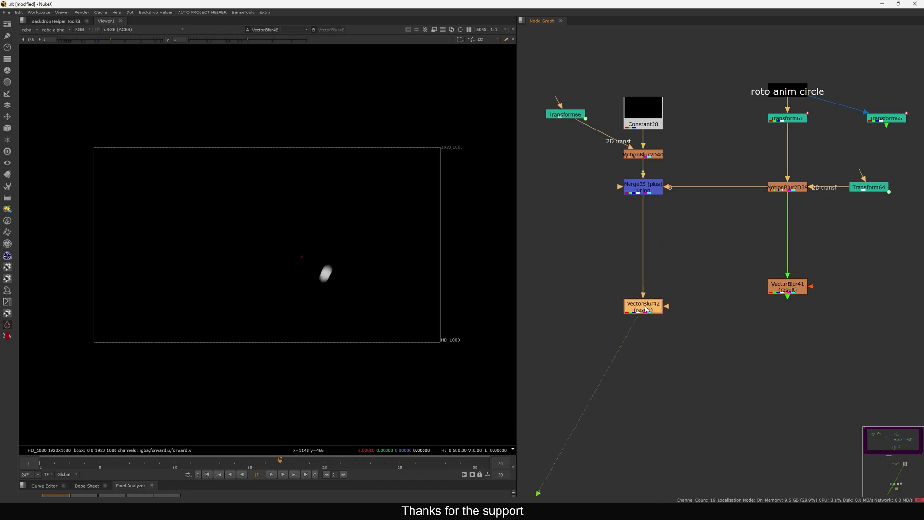
Change VectorBlur42's shutter offset and close its properties.
{"action": "double_click", "coordinate": [646, 309]}
{"action": "left_click_drag", "start_coordinate": [684, 162], "coordinate": [358, 80]}
{"action": "double_click", "coordinate": [365, 232]}
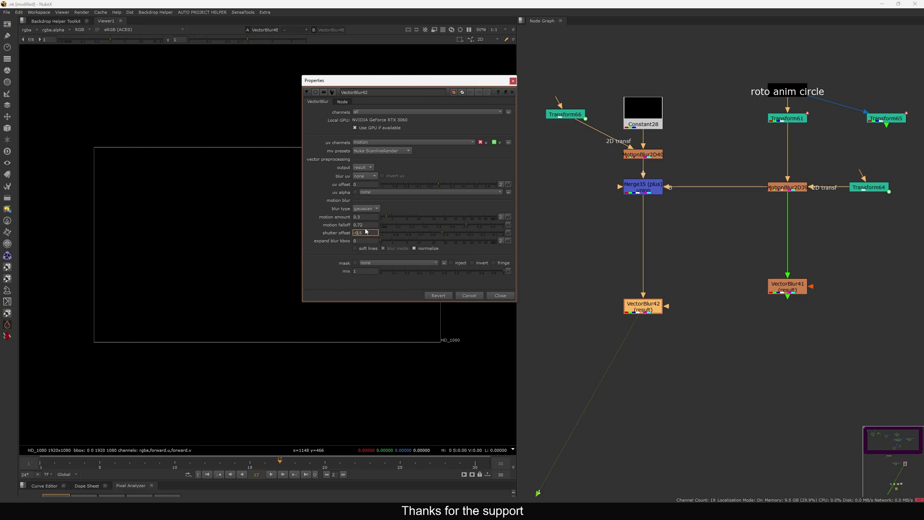
{"action": "key", "text": "Return"}
{"action": "left_click", "coordinate": [501, 297]}
Combine VectorBlur42 and VectorBlur41 with an over Merge node placed under VectorBlur41.
{"action": "left_click_drag", "start_coordinate": [610, 323], "coordinate": [790, 287]}
{"action": "key", "text": "m"}
{"action": "left_click", "coordinate": [750, 291]}
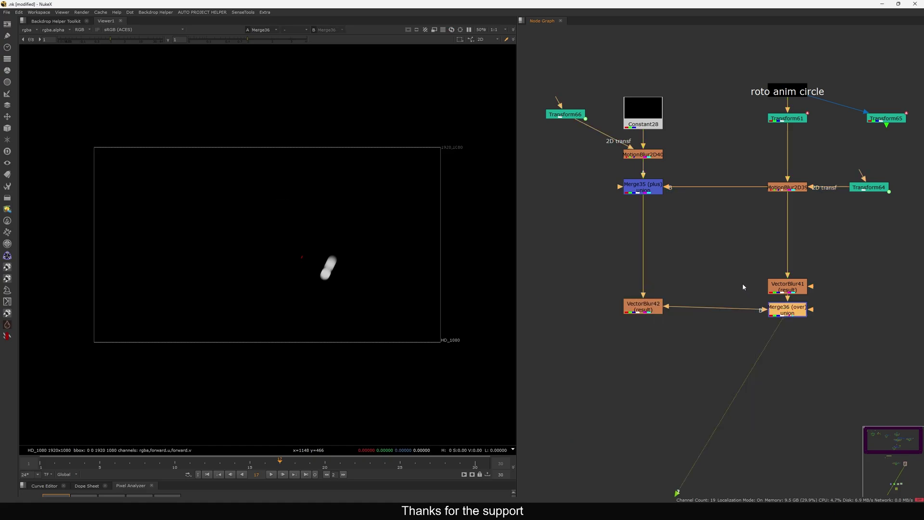
Move Merge36 further below VectorBlur41 and set its operation to plus.
{"action": "middle_click_drag", "start_coordinate": [774, 324], "coordinate": [759, 208]}
{"action": "left_click_drag", "start_coordinate": [771, 201], "coordinate": [772, 253]}
{"action": "double_click", "coordinate": [772, 254]}
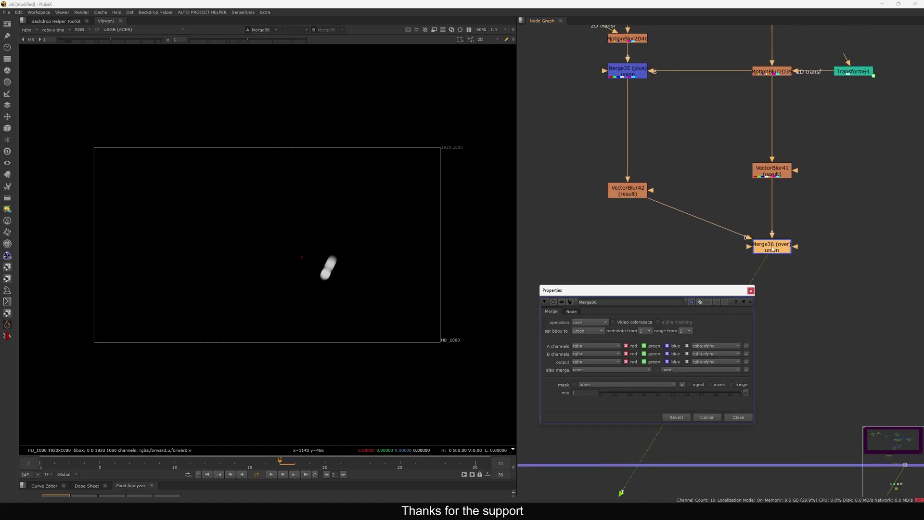
{"action": "left_click", "coordinate": [590, 322]}
{"action": "left_click", "coordinate": [595, 338]}
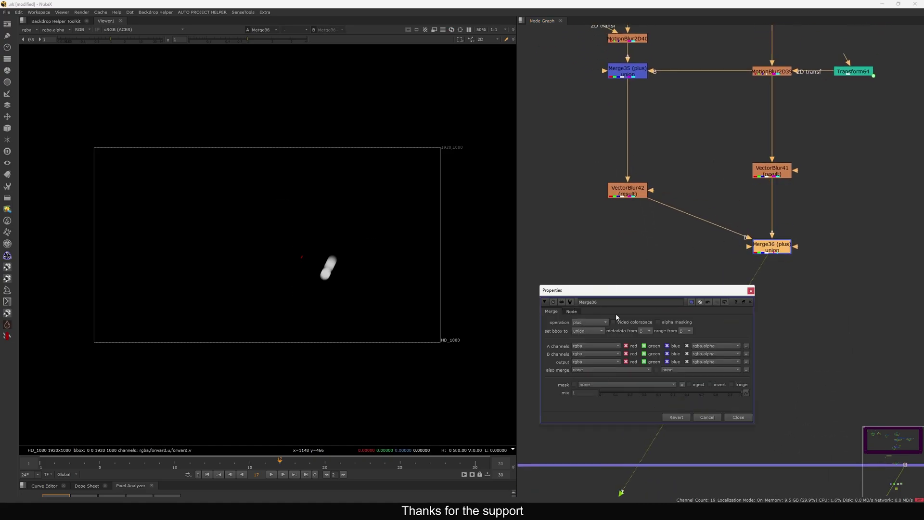
{"action": "left_click", "coordinate": [750, 291]}
Reposition Transform66 on the opposite side of MotionBlur2D40, beside the main node column.
{"action": "middle_click_drag", "start_coordinate": [674, 145], "coordinate": [674, 269]}
{"action": "left_click_drag", "start_coordinate": [555, 128], "coordinate": [712, 164]}
{"action": "middle_click_drag", "start_coordinate": [712, 164], "coordinate": [698, 168]}
{"action": "left_click_drag", "start_coordinate": [698, 168], "coordinate": [698, 170]}
{"action": "middle_click_drag", "start_coordinate": [786, 169], "coordinate": [743, 173]}
Open Transform61's properties and examine its motion path against the blurred circle in the viewer.
{"action": "double_click", "coordinate": [717, 138]}
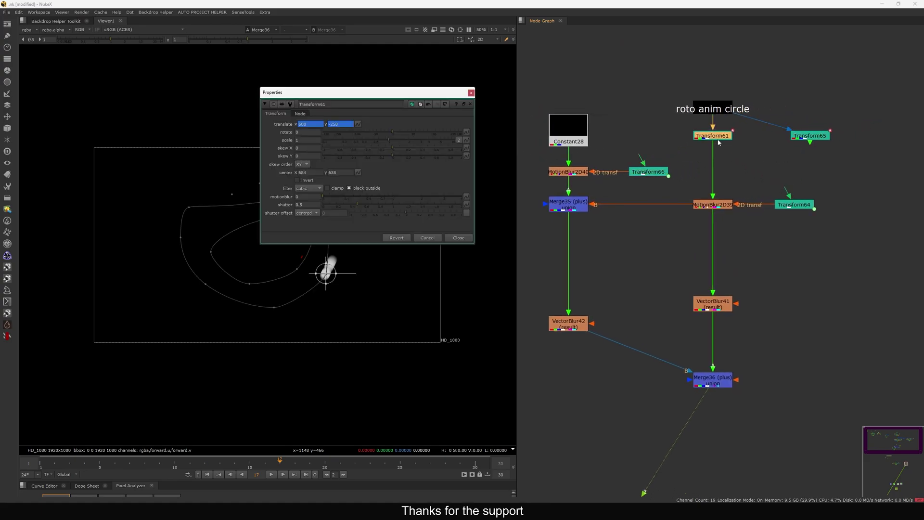
{"action": "left_click_drag", "start_coordinate": [408, 92], "coordinate": [574, 52]}
{"action": "scroll", "coordinate": [308, 294], "scroll_direction": "up", "scroll_amount": 5}
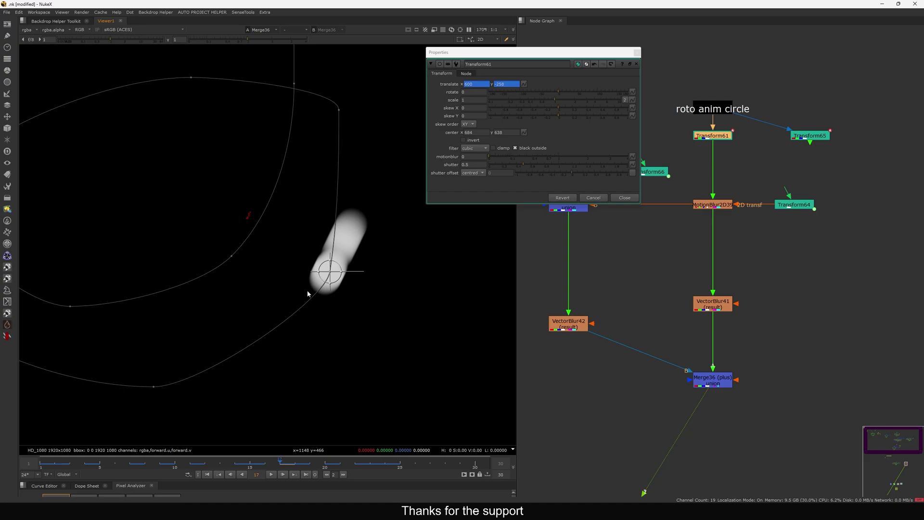
{"action": "left_click_drag", "start_coordinate": [725, 306], "coordinate": [724, 309]}
{"action": "left_click", "coordinate": [572, 323]}
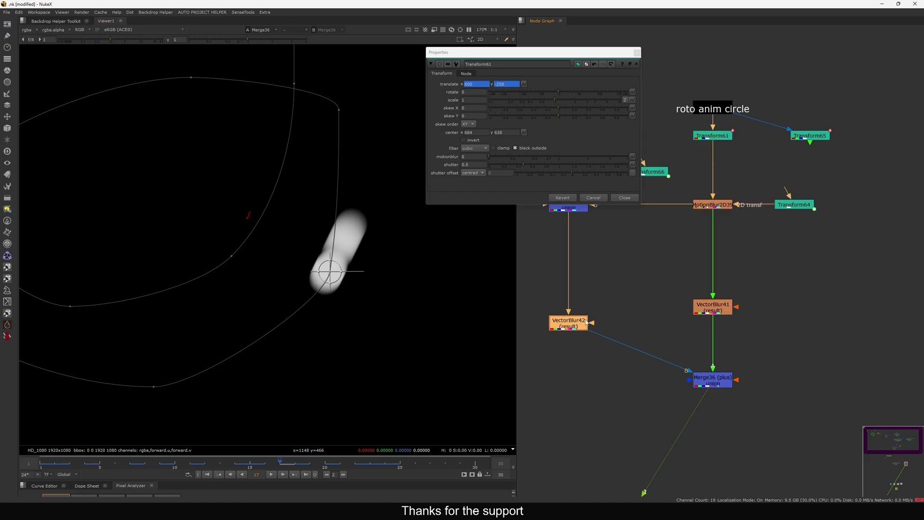
{"action": "middle_click_drag", "start_coordinate": [575, 320], "coordinate": [587, 335]}
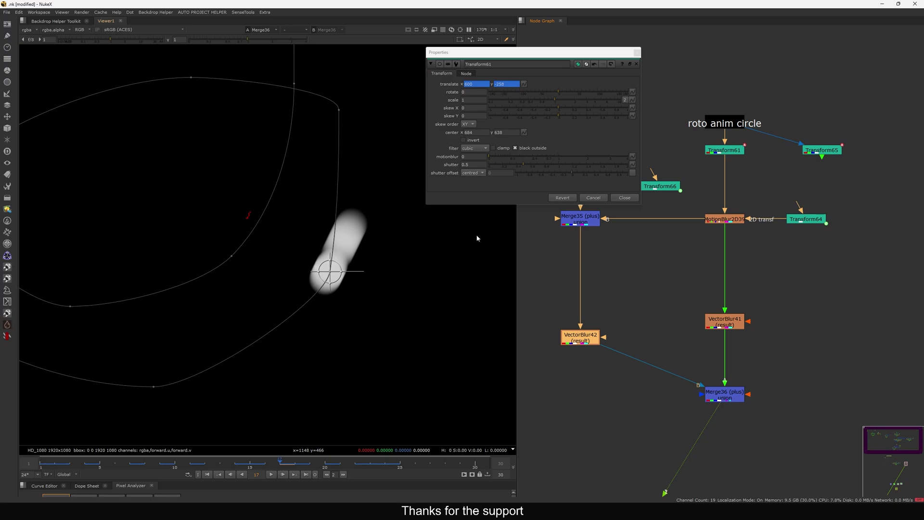
Edit Transform66's translate x expression to parent.Transform61.translate(frame-0.5).
{"action": "double_click", "coordinate": [661, 187]}
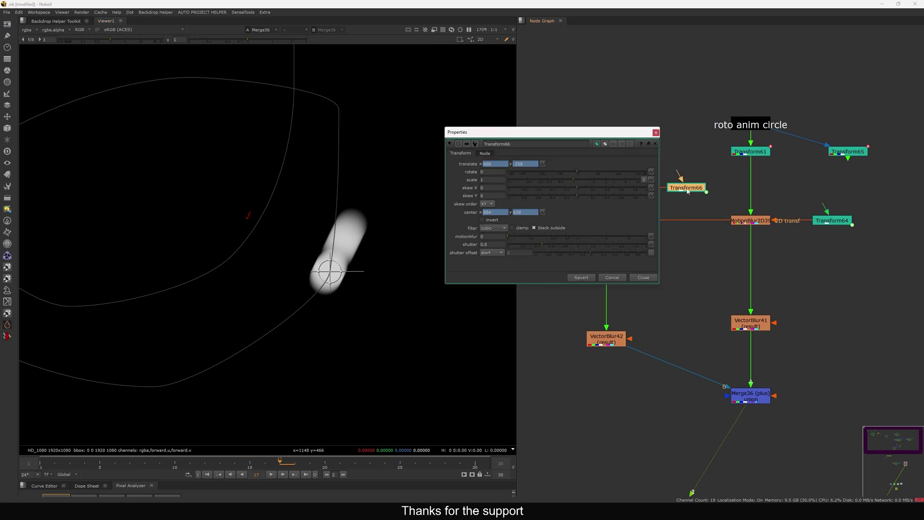
{"action": "left_click", "coordinate": [541, 163]}
{"action": "left_click", "coordinate": [578, 211]}
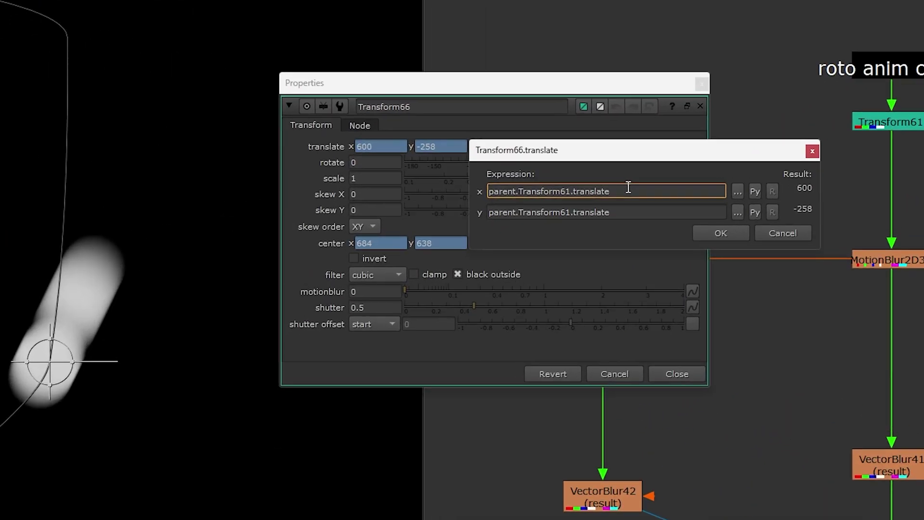
{"action": "type", "text": "()"}
{"action": "key", "text": "Left"}
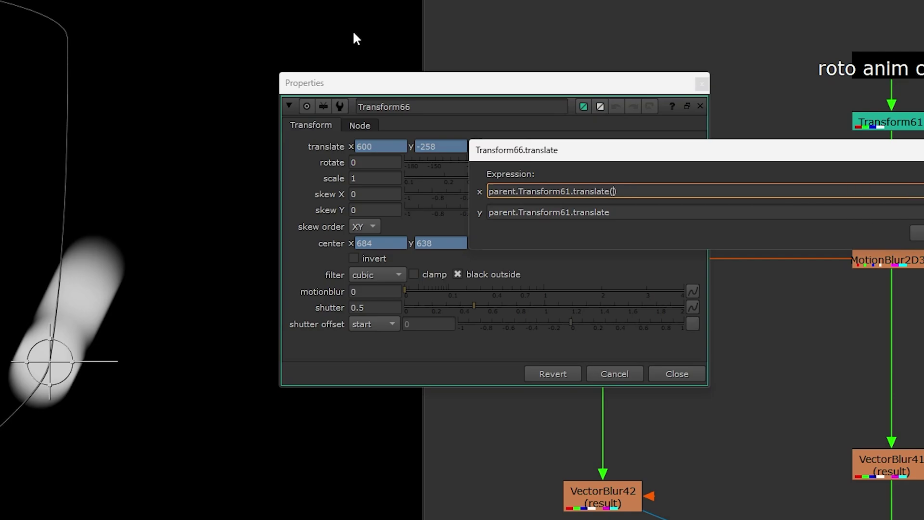
{"action": "type", "text": "frame-"}
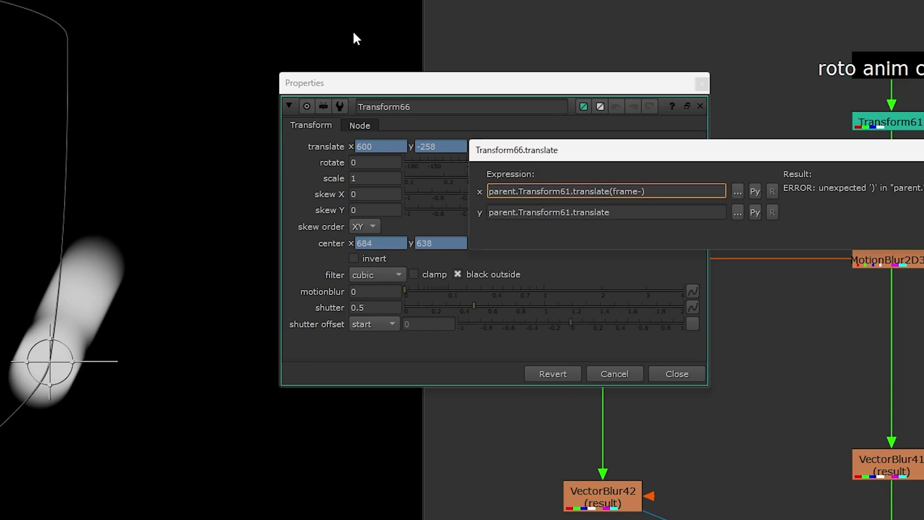
{"action": "type", "text": "0.5"}
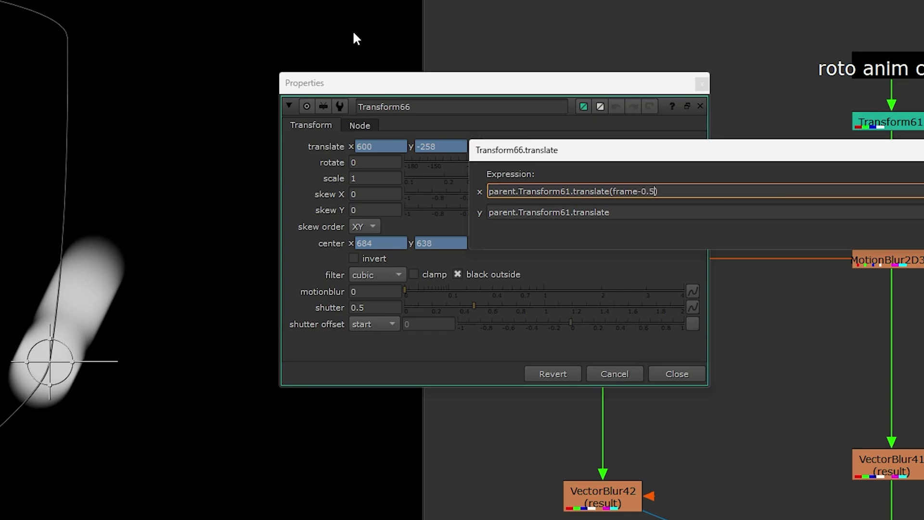
Give Transform66's translate y the same frame offset, parent.Transform61.translate(frame-0.5), and apply the expressions.
{"action": "key", "text": "shift+Left"}
{"action": "key", "text": "shift+Left"}
{"action": "key", "text": "shift+Left"}
{"action": "key", "text": "shift+Left"}
{"action": "key", "text": "shift+Left"}
{"action": "key", "text": "shift+Left"}
{"action": "key", "text": "shift+Left"}
{"action": "left_click", "coordinate": [663, 213]}
{"action": "type", "text": "(frame-0.5)"}
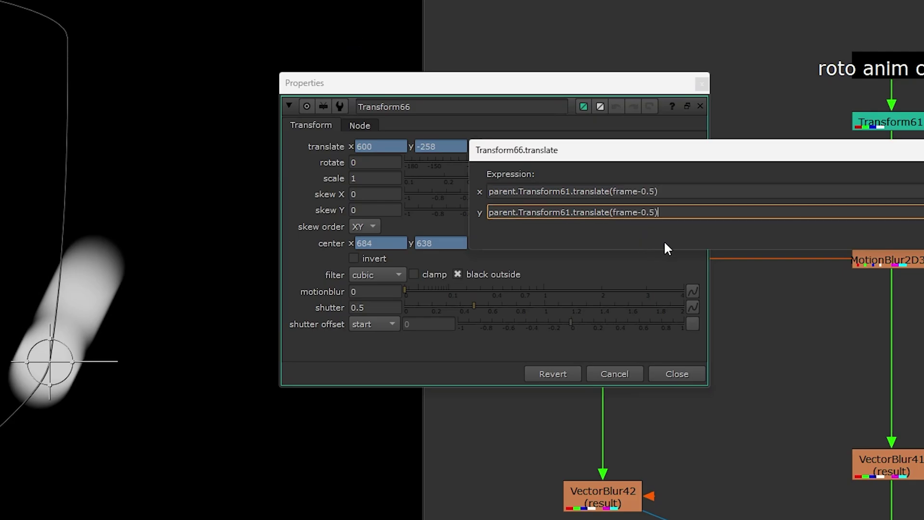
{"action": "key", "text": "Return"}
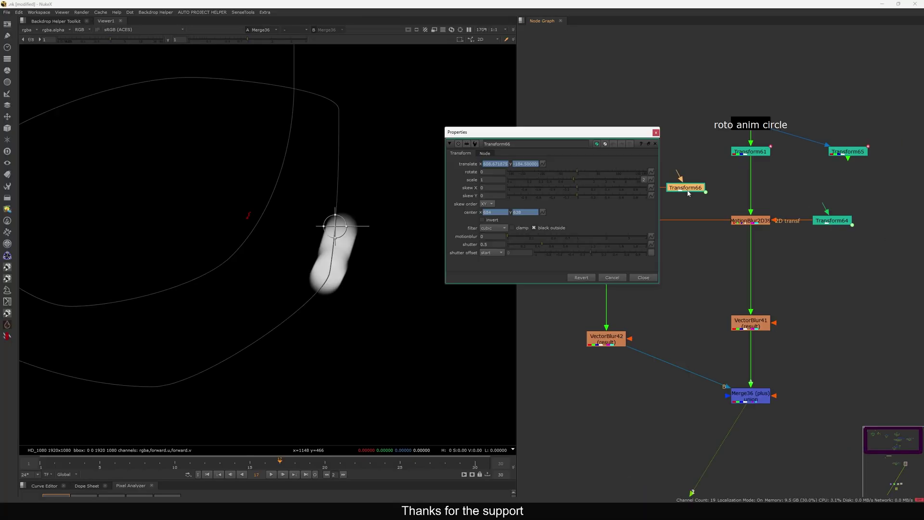
Open Transform64's properties to compare its position with Transform66's on the motion path, then close them.
{"action": "left_click_drag", "start_coordinate": [832, 224], "coordinate": [835, 224]}
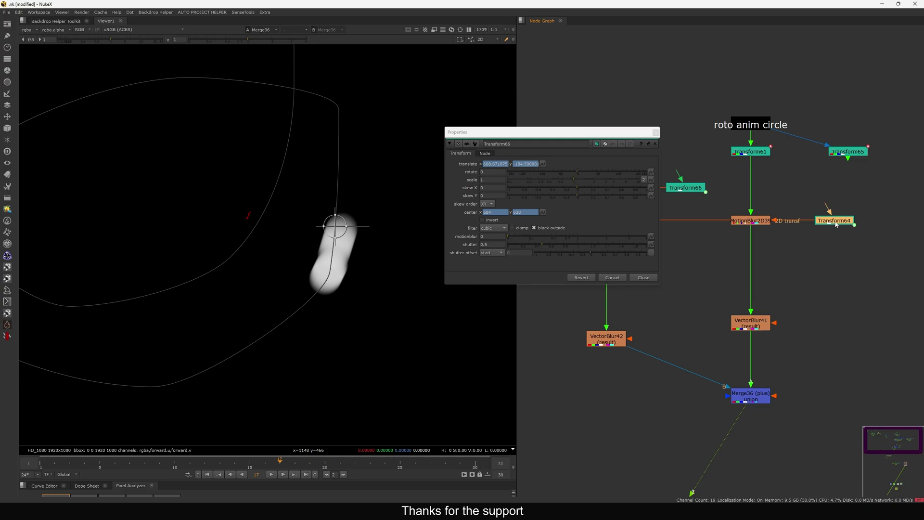
{"action": "double_click", "coordinate": [834, 224]}
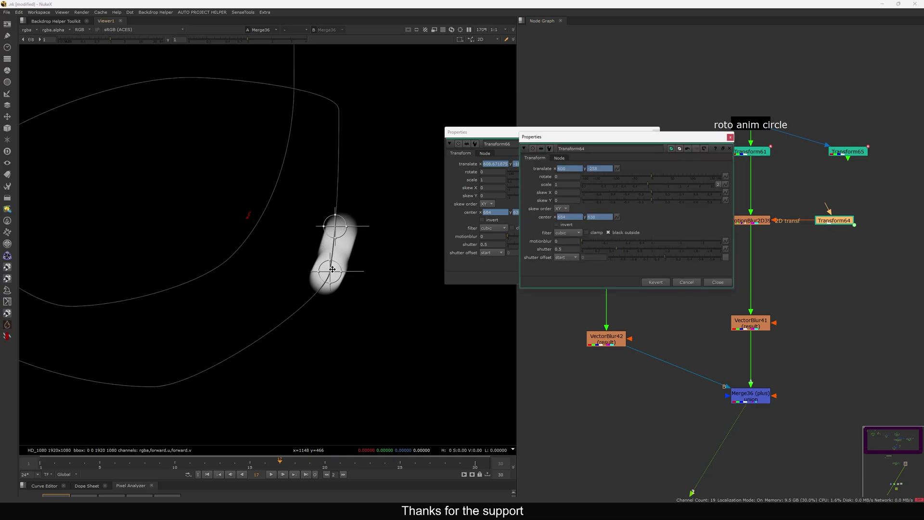
{"action": "left_click", "coordinate": [717, 282]}
Duplicate the Constant28, MotionBlur2D40, Transform66 and Merge35 group beyond Transform64 and connect the copied Merge's B input to MotionBlur2D39.
{"action": "left_click_drag", "start_coordinate": [573, 107], "coordinate": [737, 247]}
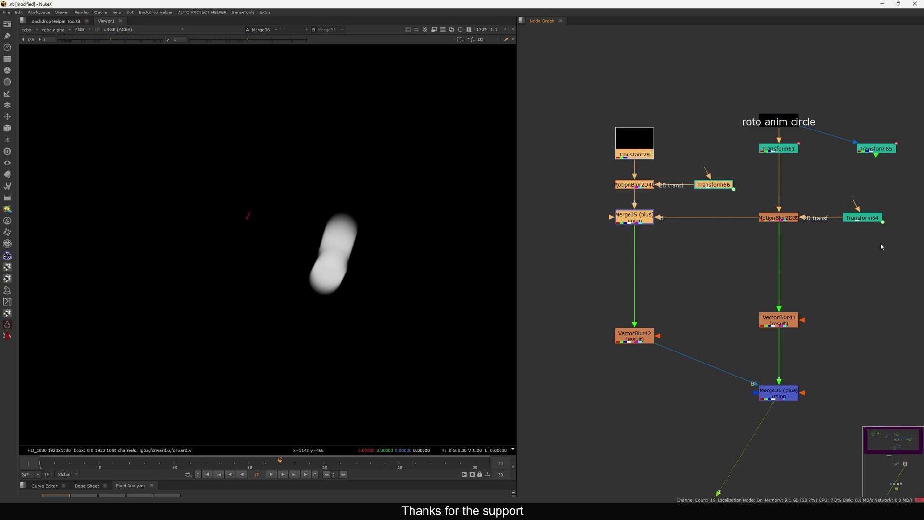
{"action": "middle_click_drag", "start_coordinate": [881, 244], "coordinate": [695, 246]}
{"action": "left_click", "coordinate": [786, 210]}
{"action": "key", "text": "ctrl+v"}
{"action": "left_click_drag", "start_coordinate": [732, 242], "coordinate": [596, 223]}
{"action": "left_click", "coordinate": [821, 217]}
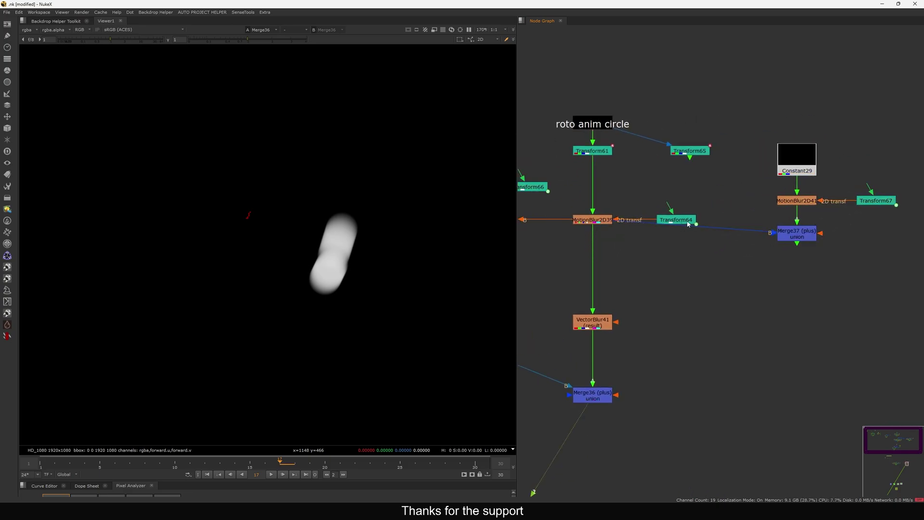
Move Transform64 up clear of the connection line and align Merge37 with MotionBlur2D39.
{"action": "left_click_drag", "start_coordinate": [688, 224], "coordinate": [661, 189]}
{"action": "left_click_drag", "start_coordinate": [802, 235], "coordinate": [803, 221]}
{"action": "left_click", "coordinate": [845, 217]}
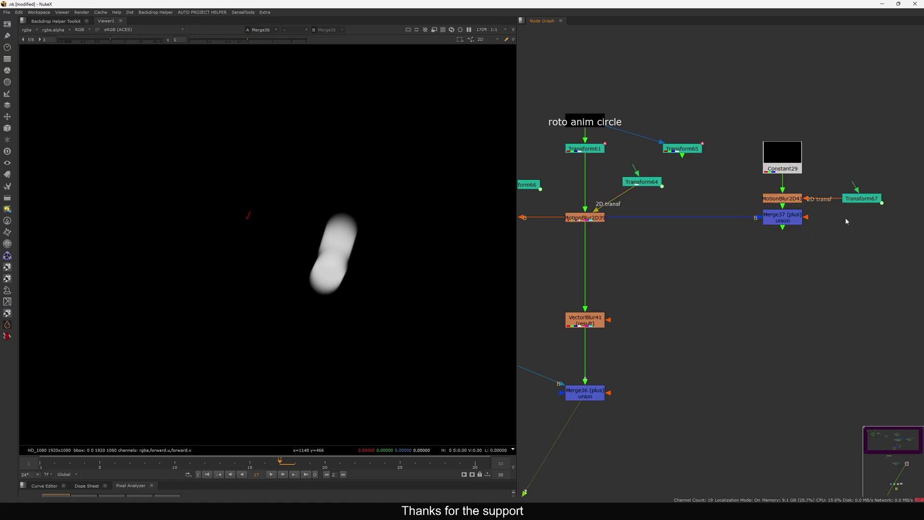
Change Transform67's translate x expression to parent.Transform61.translate(frame+0.5).
{"action": "left_click", "coordinate": [863, 200]}
{"action": "double_click", "coordinate": [863, 201]}
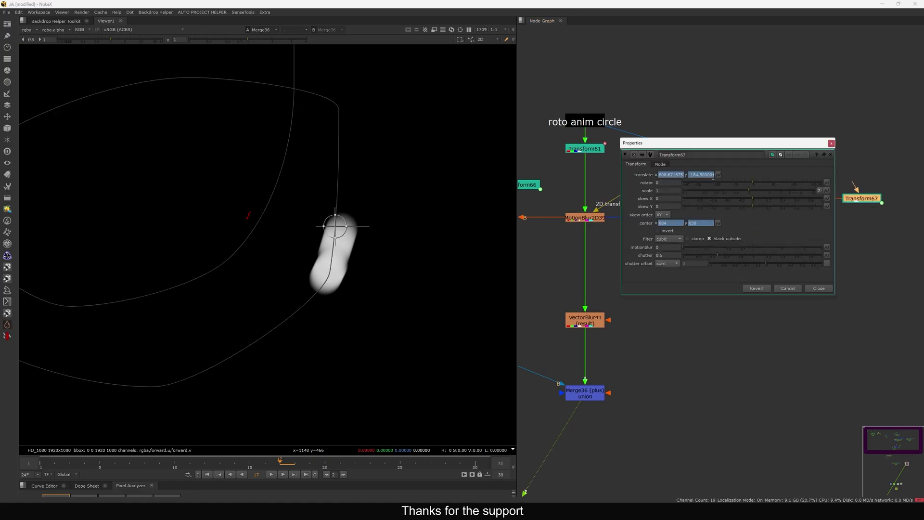
{"action": "left_click", "coordinate": [718, 174]}
{"action": "left_click", "coordinate": [763, 211]}
{"action": "left_click", "coordinate": [809, 196]}
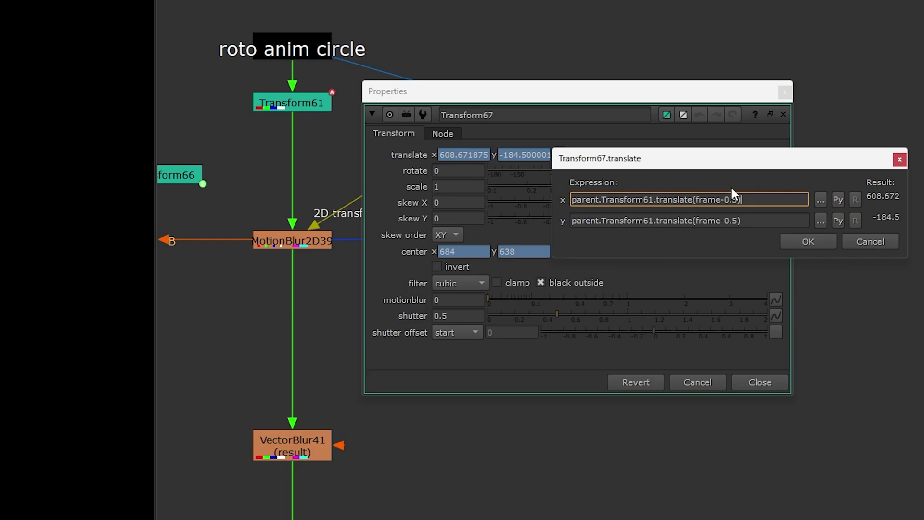
{"action": "key", "text": "BackSpace"}
{"action": "type", "text": "+"}
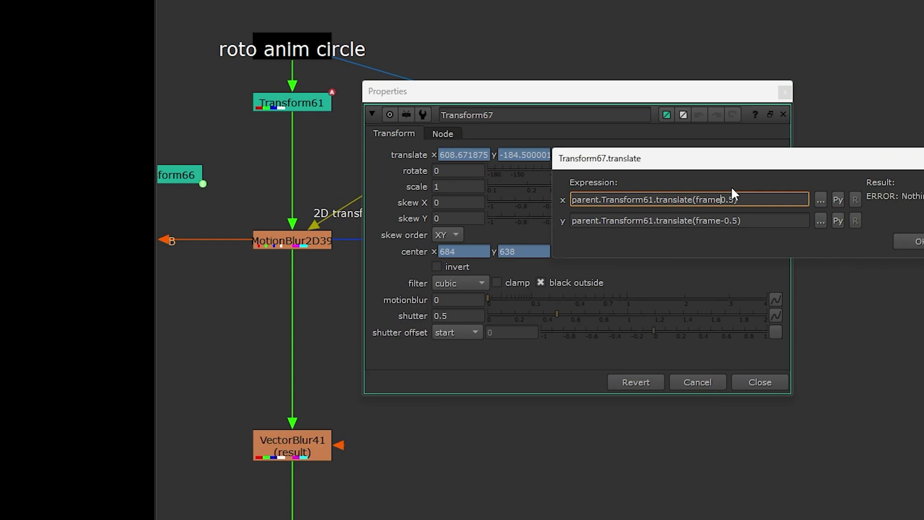
Change Transform67's translate y expression to parent.Transform61.translate(frame+0.5), apply it and close the properties.
{"action": "left_click", "coordinate": [756, 220]}
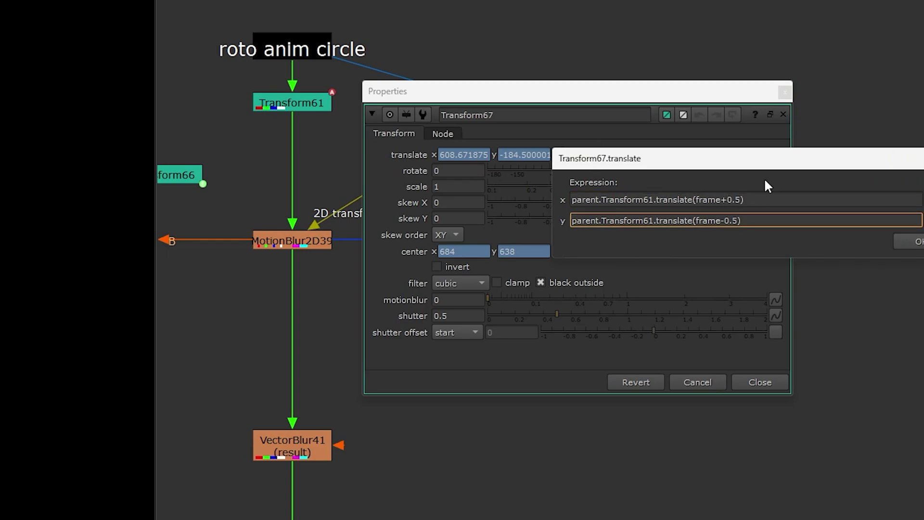
{"action": "key", "text": "Left"}
{"action": "key", "text": "Left"}
{"action": "key", "text": "Left"}
{"action": "key", "text": "Left"}
{"action": "key", "text": "BackSpace"}
{"action": "type", "text": "+"}
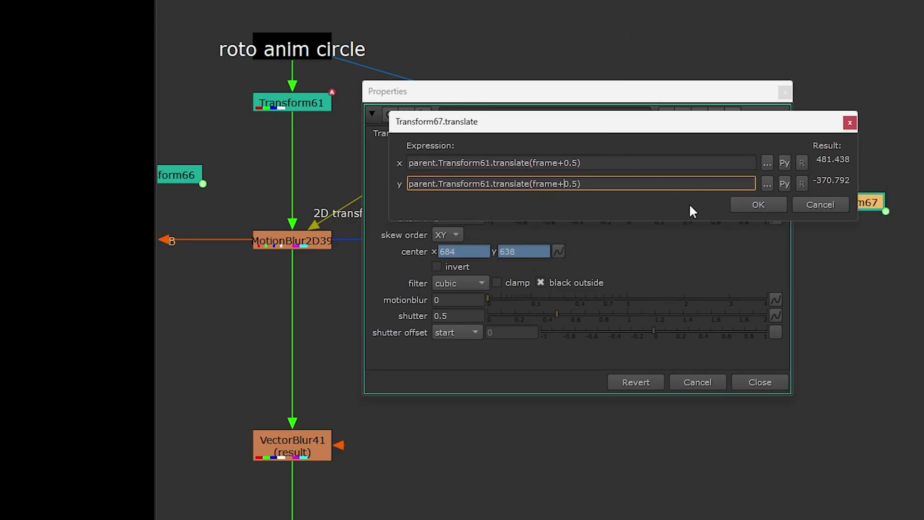
{"action": "left_click", "coordinate": [758, 205]}
{"action": "left_click", "coordinate": [759, 382]}
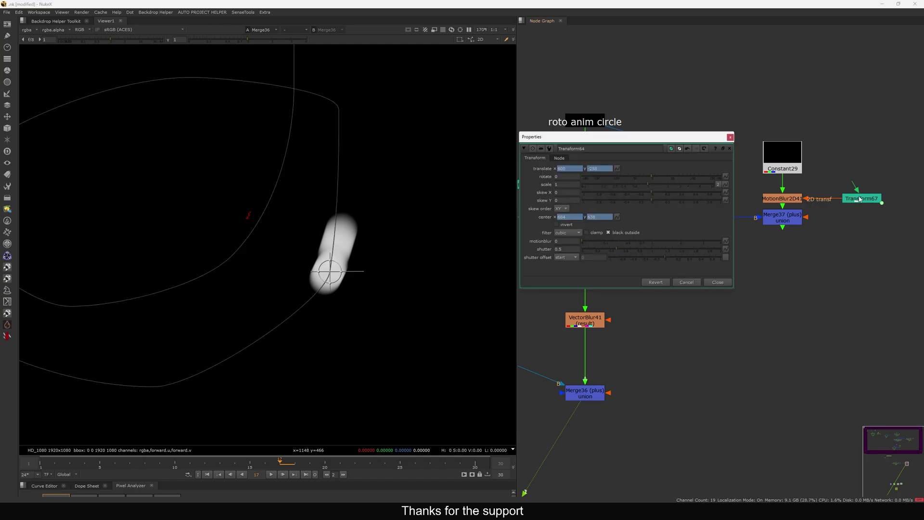
Check Transform67's position on the motion path against Transform64's, and close both nodes' properties.
{"action": "double_click", "coordinate": [860, 199]}
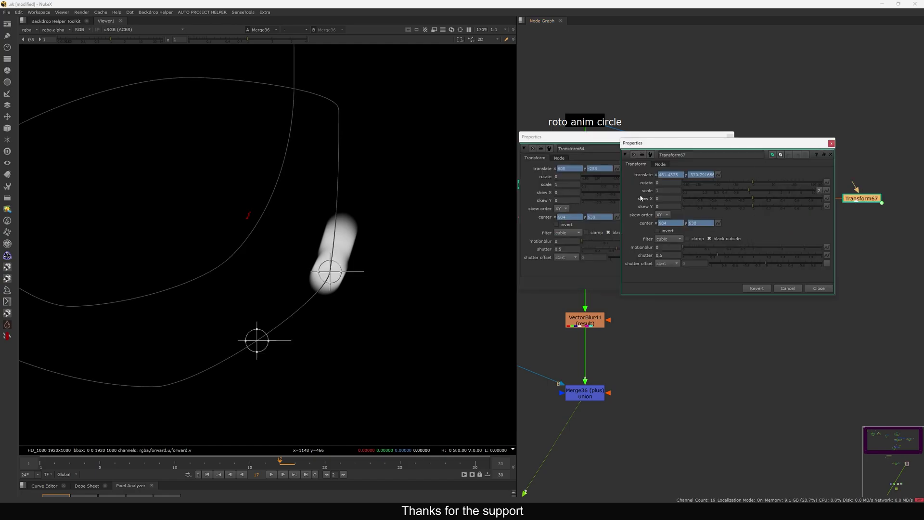
{"action": "left_click", "coordinate": [821, 289]}
{"action": "left_click", "coordinate": [709, 281]}
{"action": "key", "text": "f"}
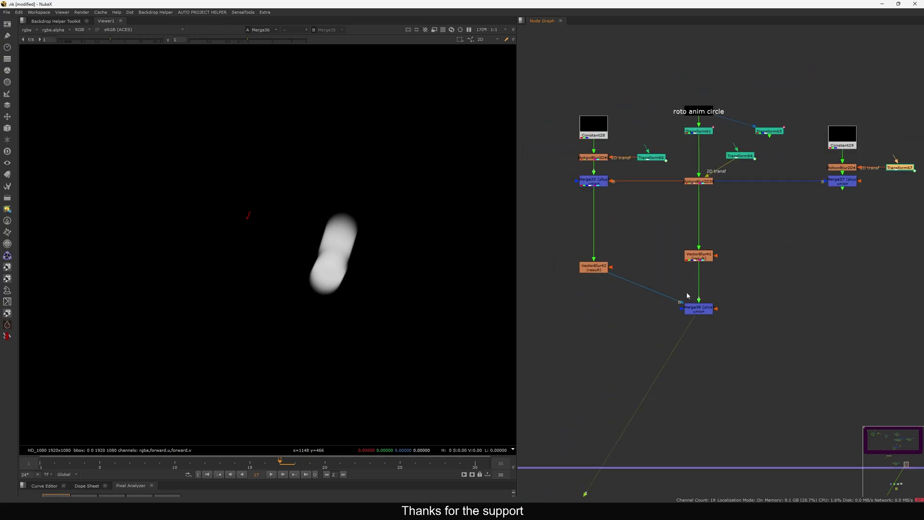
Align VectorBlur42 with VectorBlur41, lower Merge36 slightly and view Merge36's result.
{"action": "left_click_drag", "start_coordinate": [596, 271], "coordinate": [596, 261]}
{"action": "key", "text": "1"}
{"action": "left_click_drag", "start_coordinate": [703, 309], "coordinate": [703, 313]}
{"action": "key", "text": "1"}
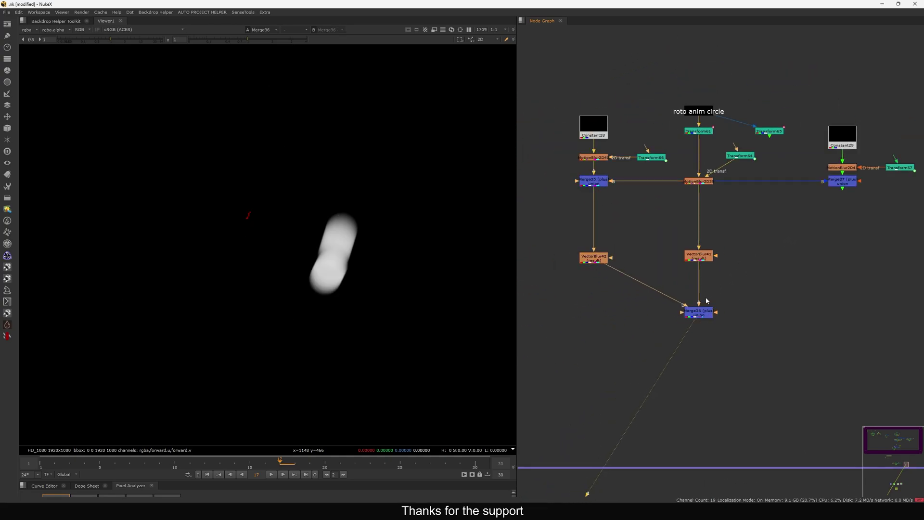
Duplicate VectorBlur41, connect the copy beneath Merge37 and view its result.
{"action": "left_click", "coordinate": [706, 258]}
{"action": "key", "text": "ctrl+c"}
{"action": "left_click", "coordinate": [780, 251]}
{"action": "key", "text": "ctrl+v"}
{"action": "left_click_drag", "start_coordinate": [778, 245], "coordinate": [842, 186]}
{"action": "left_click_drag", "start_coordinate": [784, 254], "coordinate": [844, 248]}
{"action": "key", "text": "1"}
Connect VectorBlur43 to Merge36 as its A2 input and view the merged result.
{"action": "left_click_drag", "start_coordinate": [693, 312], "coordinate": [693, 304]}
{"action": "left_click_drag", "start_coordinate": [681, 304], "coordinate": [831, 249]}
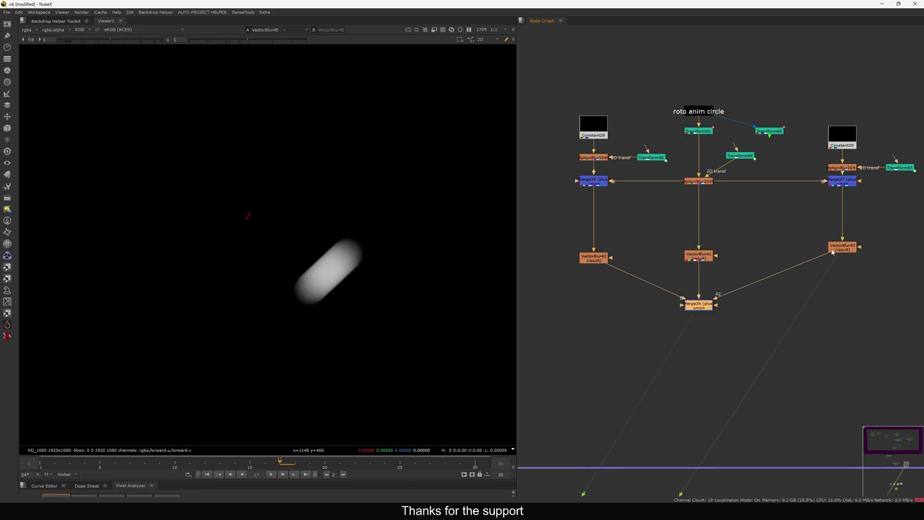
{"action": "left_click_drag", "start_coordinate": [696, 305], "coordinate": [696, 308]}
{"action": "key", "text": "1"}
{"action": "left_click", "coordinate": [732, 289]}
Change VectorBlur43's shutter offset and close its properties.
{"action": "double_click", "coordinate": [849, 251]}
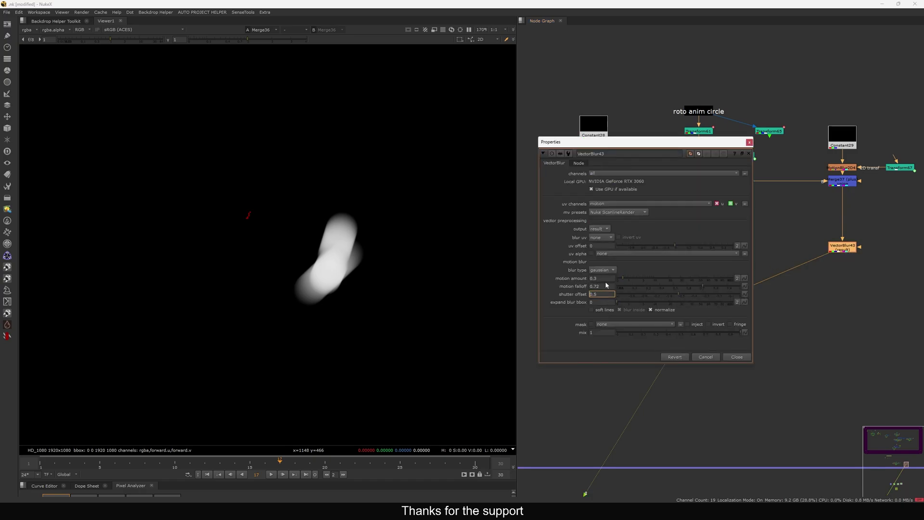
{"action": "left_click", "coordinate": [727, 357]}
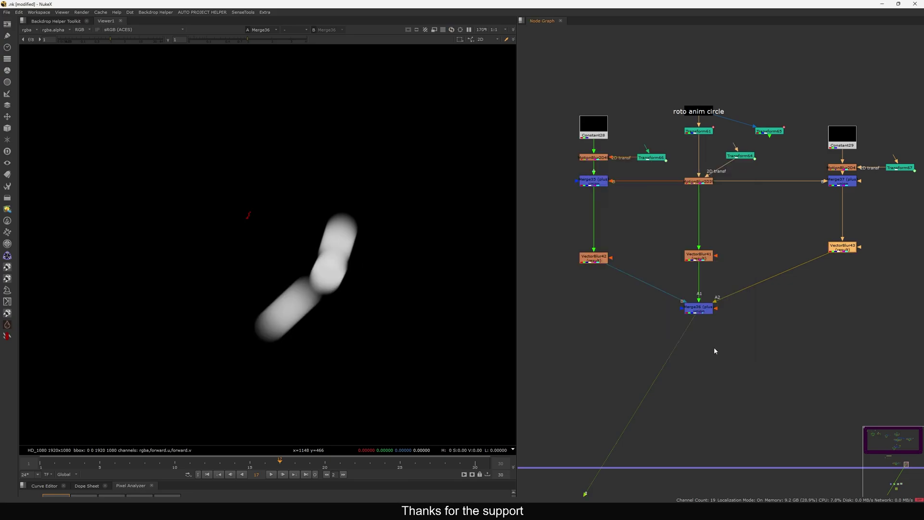
{"action": "left_click", "coordinate": [714, 348]}
Play the animation, stop it and step between frames 10 and 11 to examine the curved blur up close.
{"action": "scroll", "coordinate": [322, 283], "scroll_direction": "down", "scroll_amount": 5}
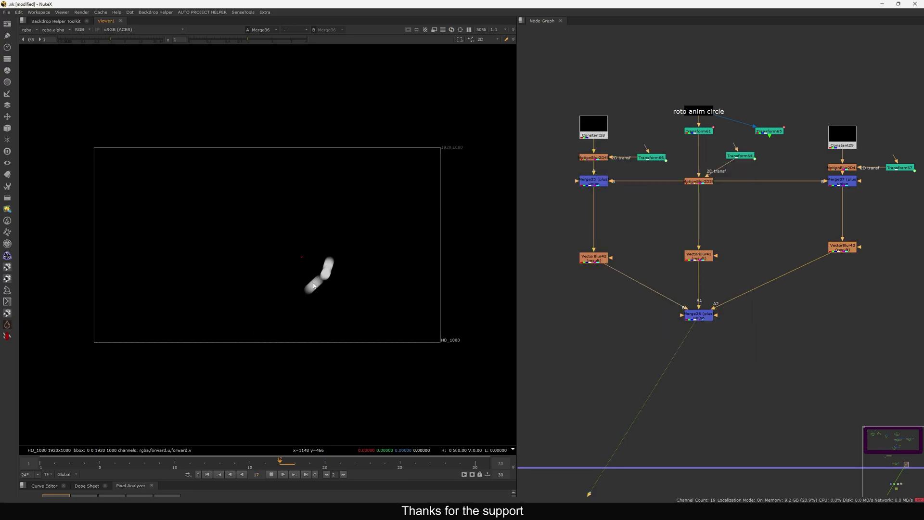
{"action": "key", "text": "l"}
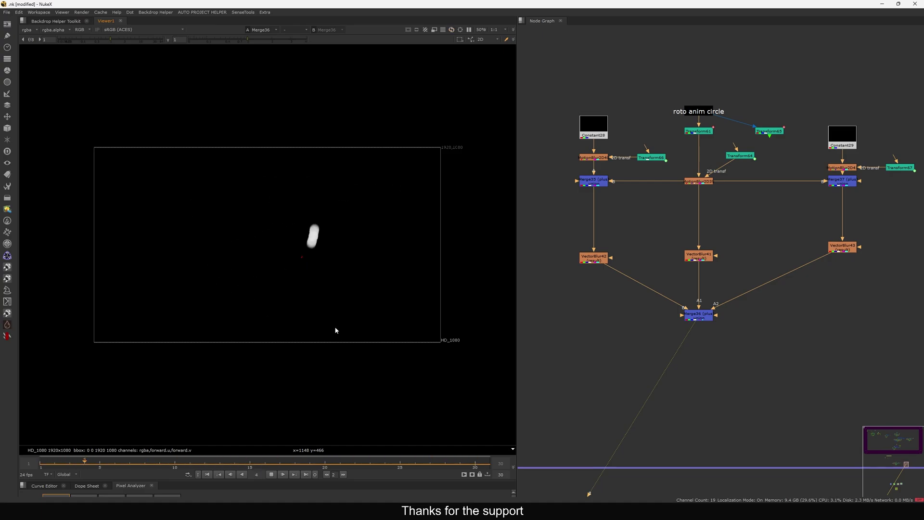
{"action": "key", "text": "k"}
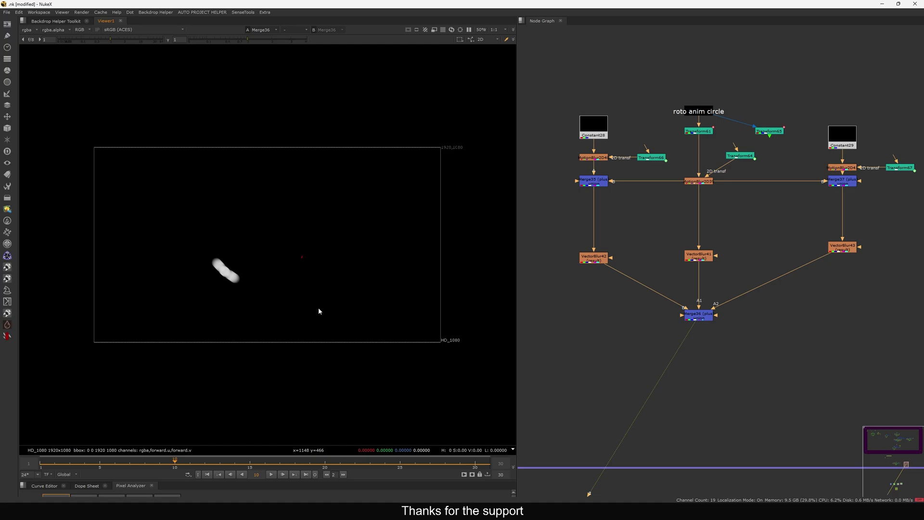
{"action": "key", "text": "Right"}
{"action": "key", "text": "Left"}
{"action": "key", "text": "Right"}
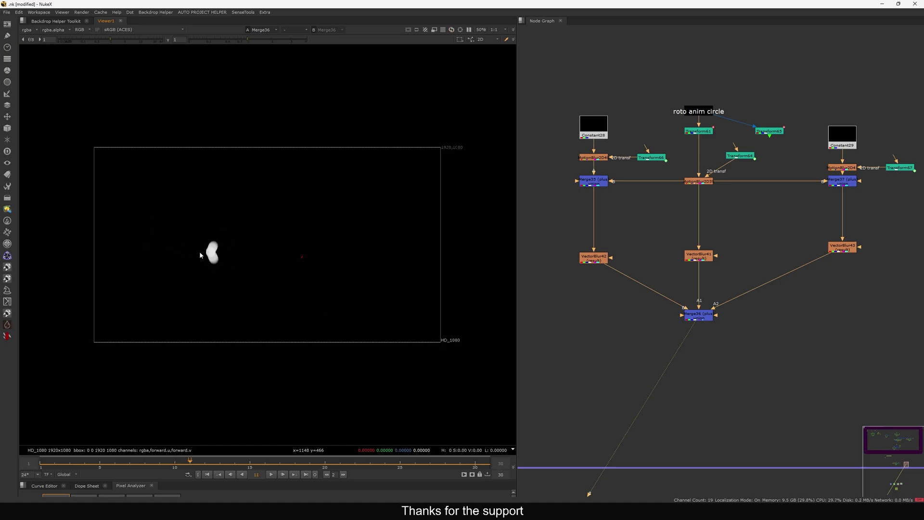
{"action": "scroll", "coordinate": [218, 252], "scroll_direction": "up", "scroll_amount": 4}
{"action": "left_click_drag", "start_coordinate": [232, 226], "coordinate": [189, 285]}
{"action": "middle_click_drag", "start_coordinate": [719, 284], "coordinate": [689, 281]}
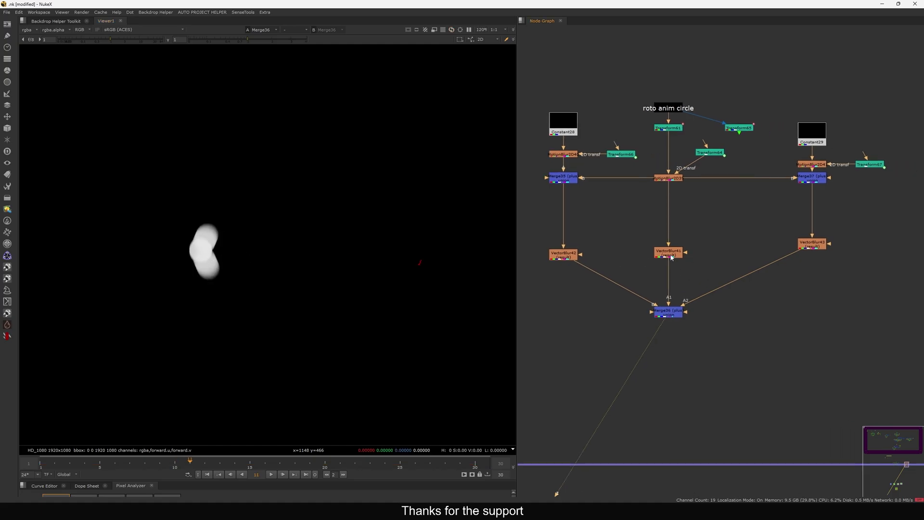
Link VectorBlur42's motion amount to VectorBlur41's motion amount and close VectorBlur42's properties.
{"action": "double_click", "coordinate": [672, 257]}
{"action": "left_click_drag", "start_coordinate": [653, 138], "coordinate": [479, 123]}
{"action": "middle_click_drag", "start_coordinate": [579, 248], "coordinate": [666, 239]}
{"action": "double_click", "coordinate": [666, 246]}
{"action": "left_click", "coordinate": [379, 261]}
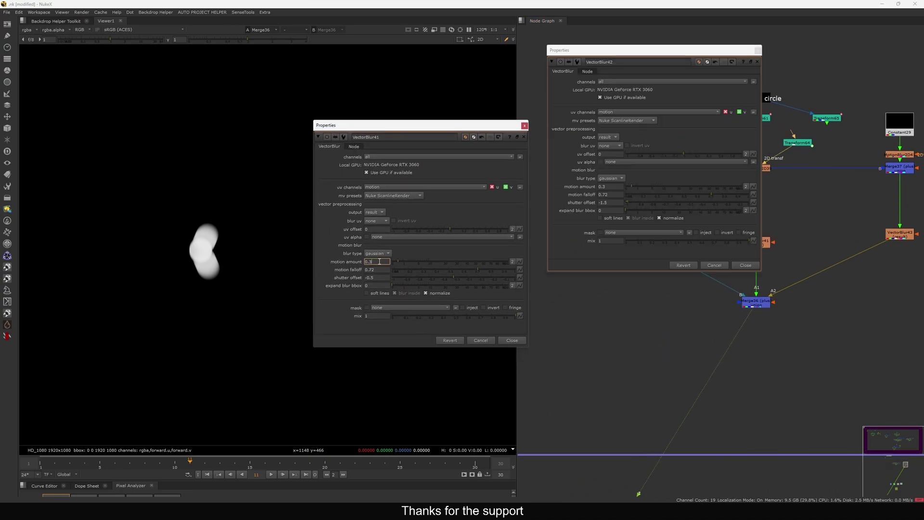
{"action": "left_click_drag", "start_coordinate": [614, 188], "coordinate": [612, 187], "text": "ctrl"}
{"action": "left_click", "coordinate": [739, 265]}
Link VectorBlur43's motion amount to VectorBlur41's motion amount and close VectorBlur43's properties.
{"action": "middle_click_drag", "start_coordinate": [787, 245], "coordinate": [720, 249]}
{"action": "double_click", "coordinate": [833, 239]}
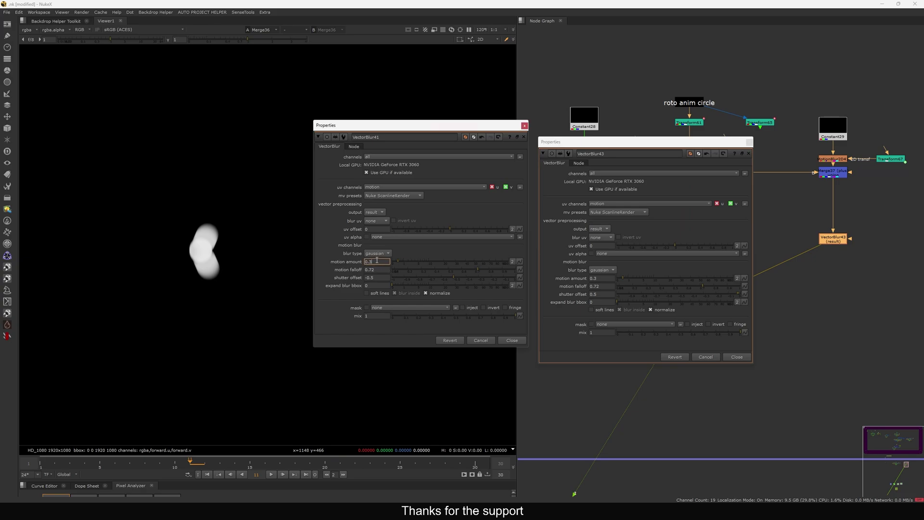
{"action": "left_click", "coordinate": [727, 356]}
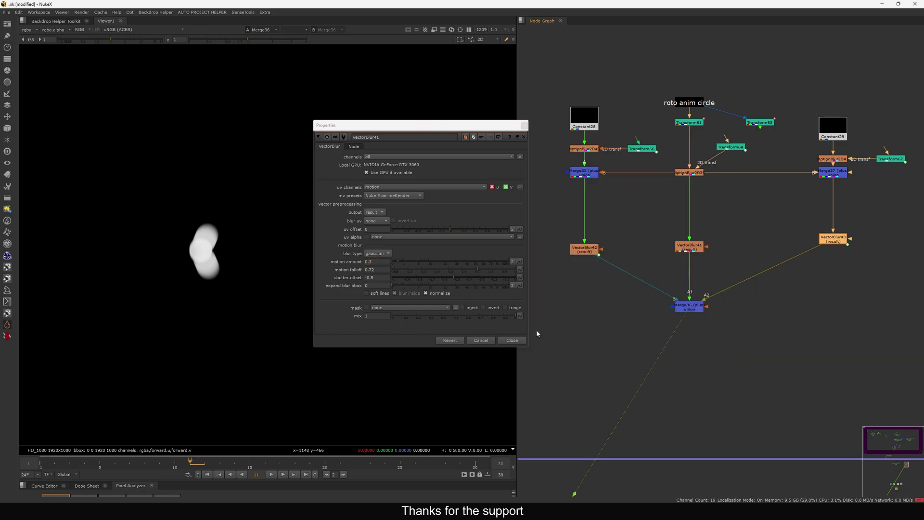
Vary VectorBlur41's motion amount to test the three linked blurs, restore it to 0.3 and close its properties.
{"action": "middle_click_drag", "start_coordinate": [537, 334], "coordinate": [577, 336]}
{"action": "key", "text": "alt+e"}
{"action": "left_click_drag", "start_coordinate": [729, 249], "coordinate": [726, 246]}
{"action": "left_click", "coordinate": [635, 254]}
{"action": "left_click_drag", "start_coordinate": [440, 128], "coordinate": [609, 88]}
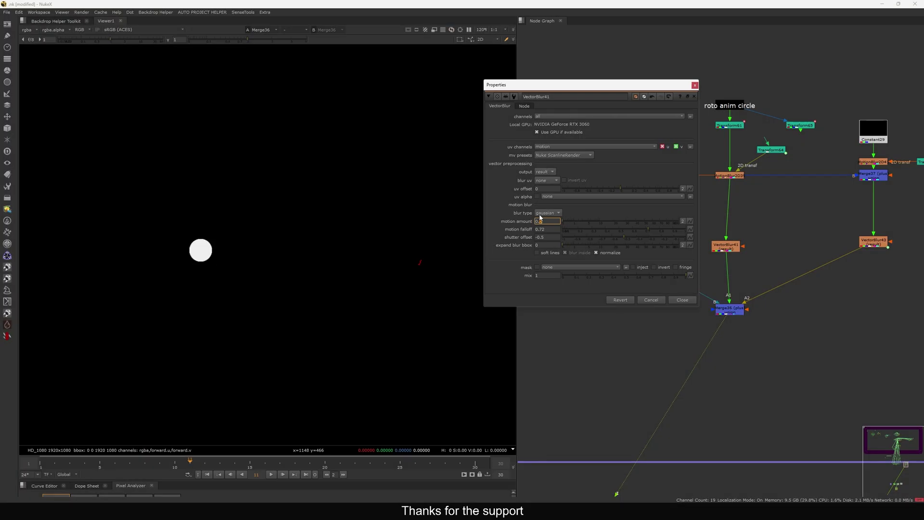
{"action": "scroll", "coordinate": [540, 218], "scroll_direction": "up", "scroll_amount": 10}
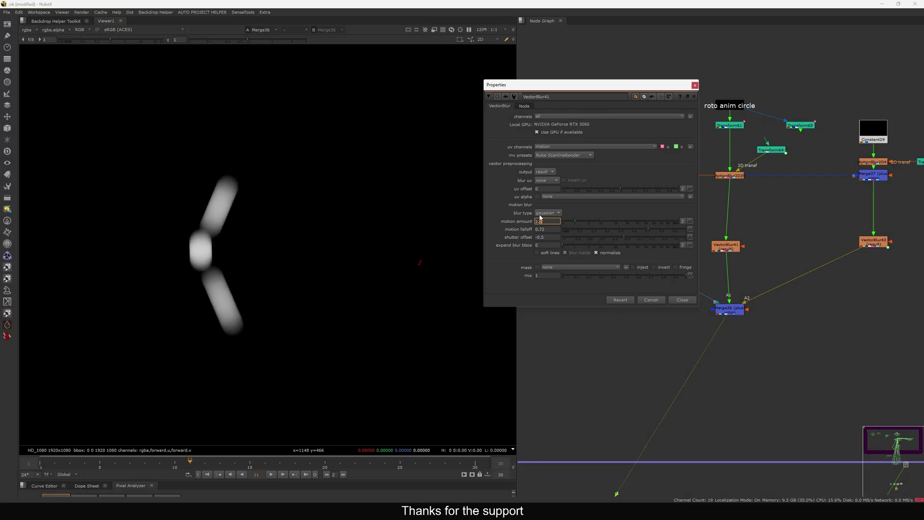
{"action": "scroll", "coordinate": [540, 217], "scroll_direction": "down", "scroll_amount": 8}
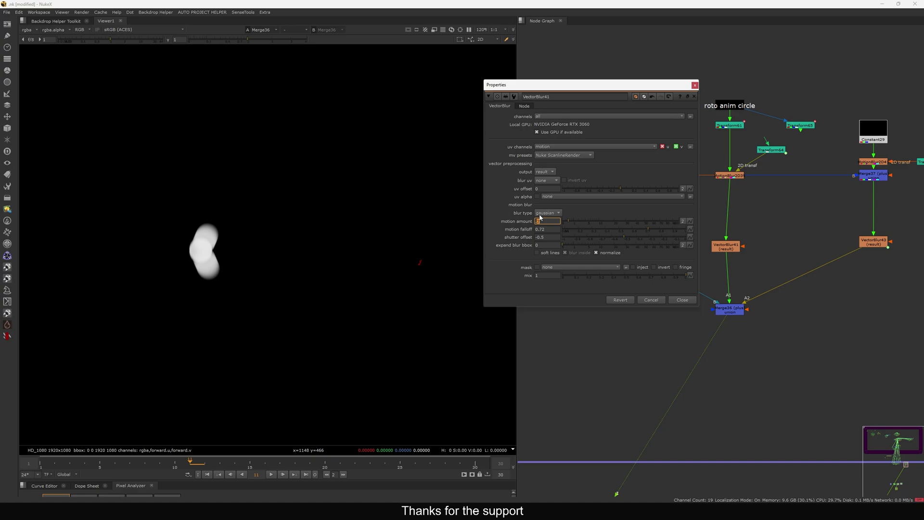
{"action": "scroll", "coordinate": [539, 217], "scroll_direction": "down", "scroll_amount": 3}
{"action": "scroll", "coordinate": [540, 218], "scroll_direction": "up", "scroll_amount": 3}
{"action": "left_click", "coordinate": [681, 299]}
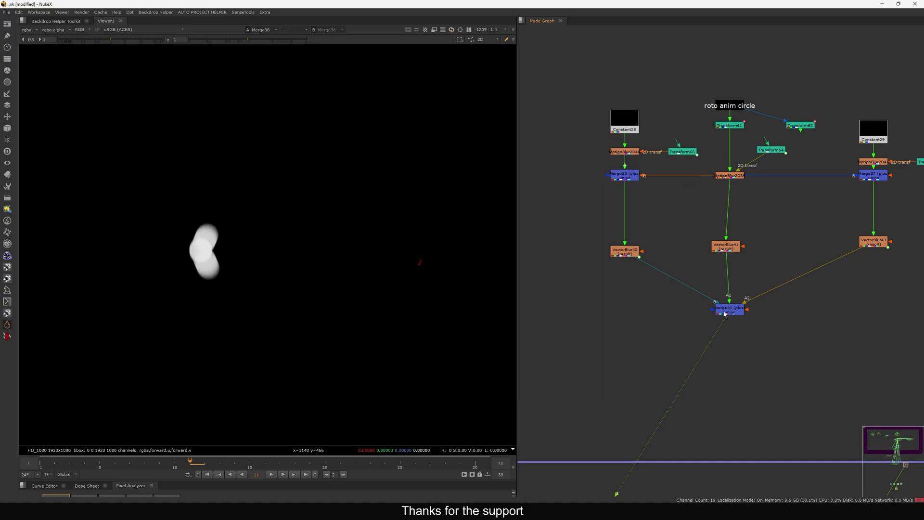
Add a Multiply node below Merge36 and set its value to 0.33.
{"action": "left_click_drag", "start_coordinate": [724, 311], "coordinate": [720, 313]}
{"action": "middle_click_drag", "start_coordinate": [723, 326], "coordinate": [720, 310]}
{"action": "left_click_drag", "start_coordinate": [724, 229], "coordinate": [727, 230]}
{"action": "left_click_drag", "start_coordinate": [722, 295], "coordinate": [726, 296]}
{"action": "key", "text": "Tab"}
{"action": "type", "text": "mult"}
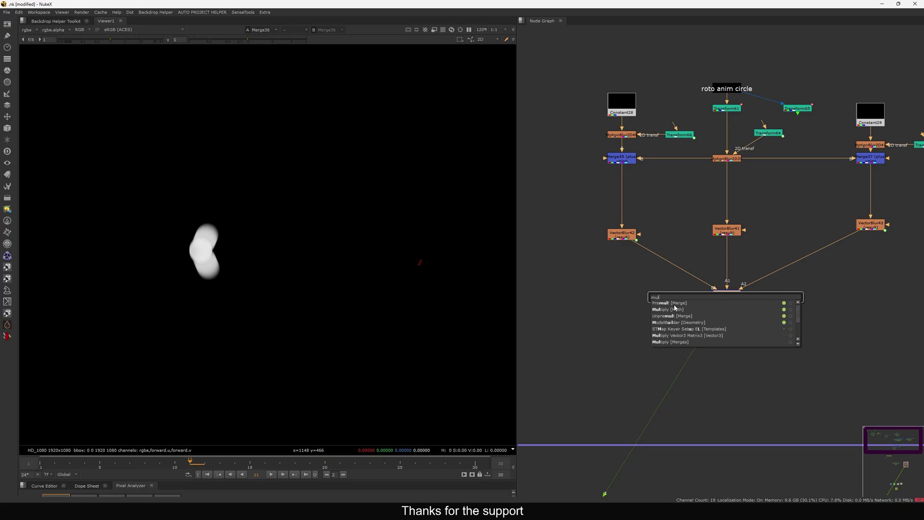
{"action": "key", "text": "Return"}
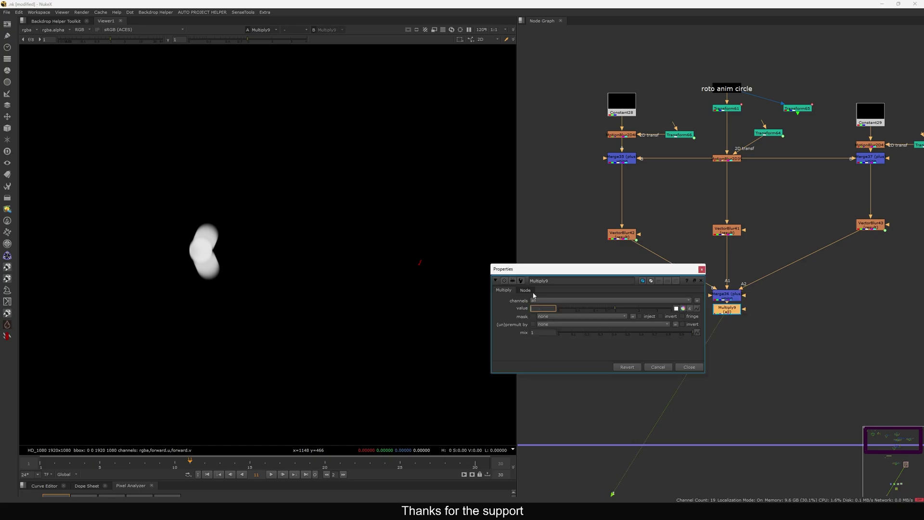
{"action": "key", "text": "Delete"}
Add a Clamp node below the Multiply, recheck the Multiply's value of 0.33 and close the properties.
{"action": "key", "text": "Tab"}
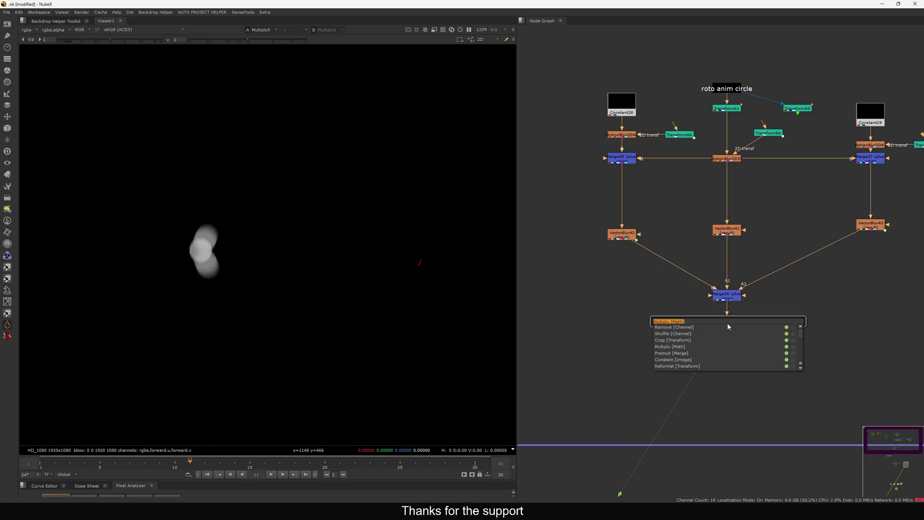
{"action": "type", "text": "cl"}
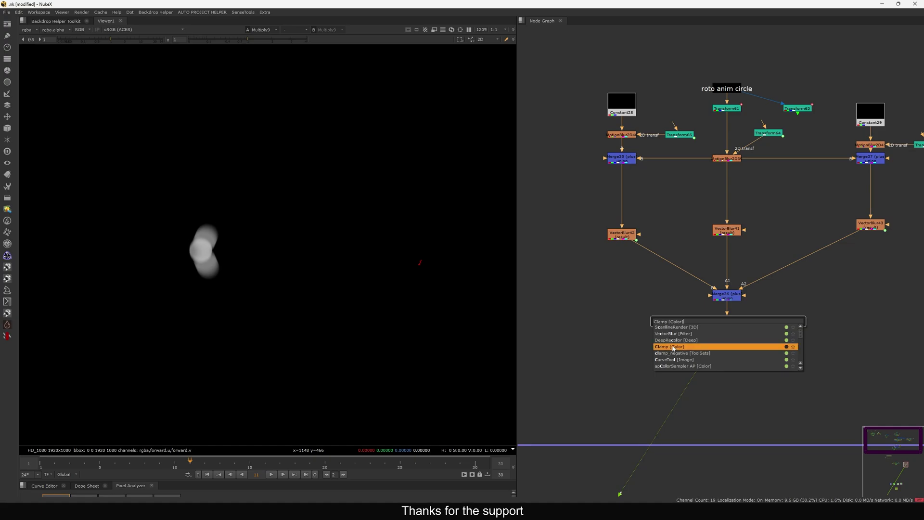
{"action": "left_click", "coordinate": [671, 347]}
{"action": "left_click", "coordinate": [730, 336]}
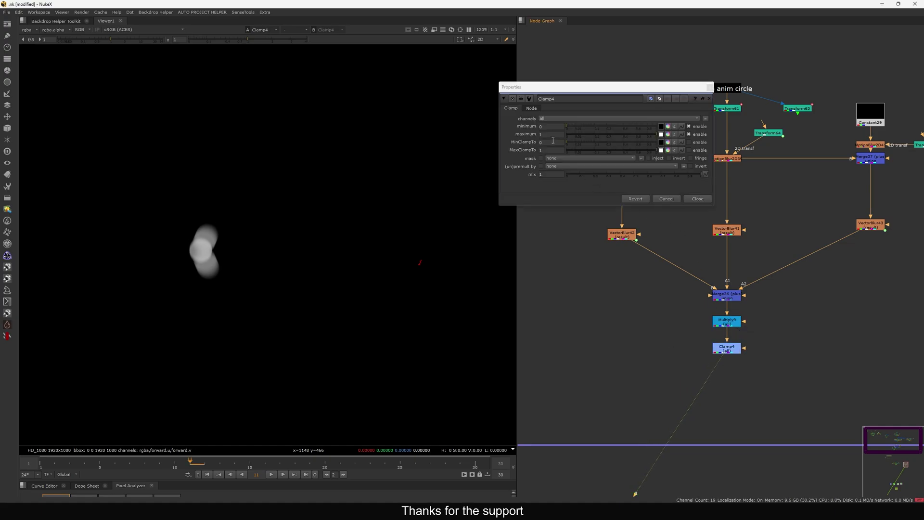
{"action": "double_click", "coordinate": [730, 323]}
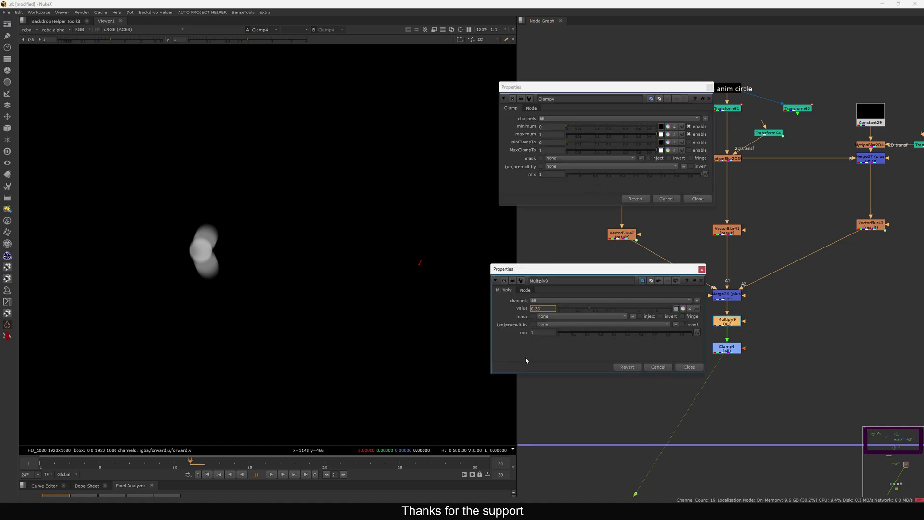
{"action": "key", "text": "Return"}
{"action": "left_click", "coordinate": [684, 368]}
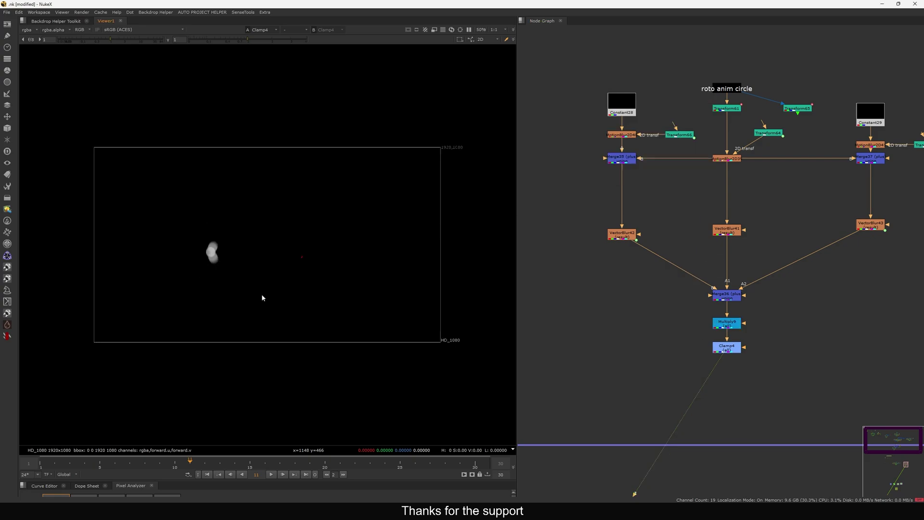
Play the animation, set VectorBlur41's motion amount to 0.2 and close its properties.
{"action": "key", "text": "l"}
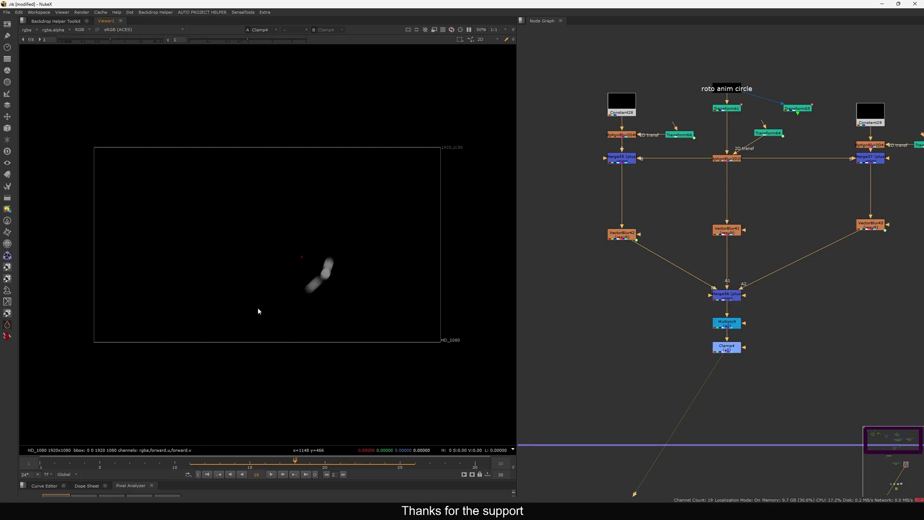
{"action": "double_click", "coordinate": [727, 232]}
{"action": "left_click", "coordinate": [549, 221]}
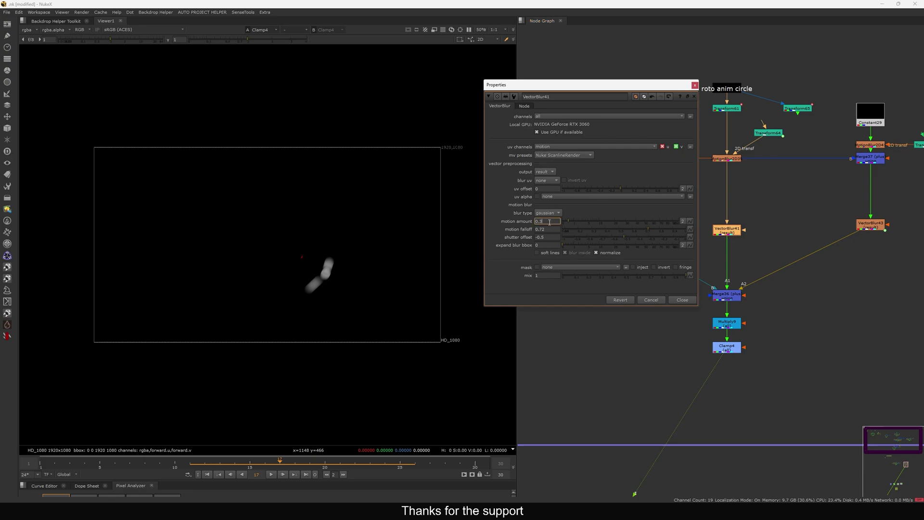
{"action": "key", "text": "Down"}
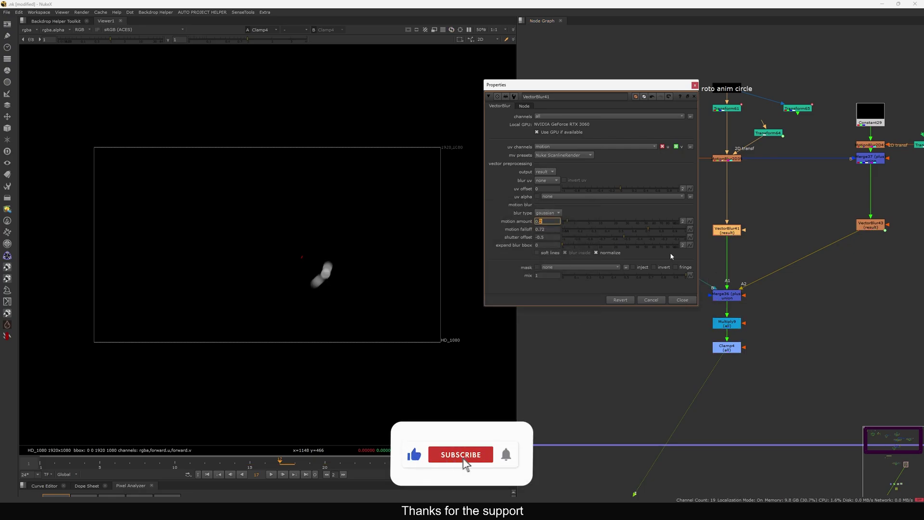
{"action": "left_click", "coordinate": [682, 300]}
View the outputs of VectorBlur43, VectorBlur41 and VectorBlur42 one by one, and return to Clamp4's merged result.
{"action": "scroll", "coordinate": [667, 304], "scroll_direction": "down", "scroll_amount": 6}
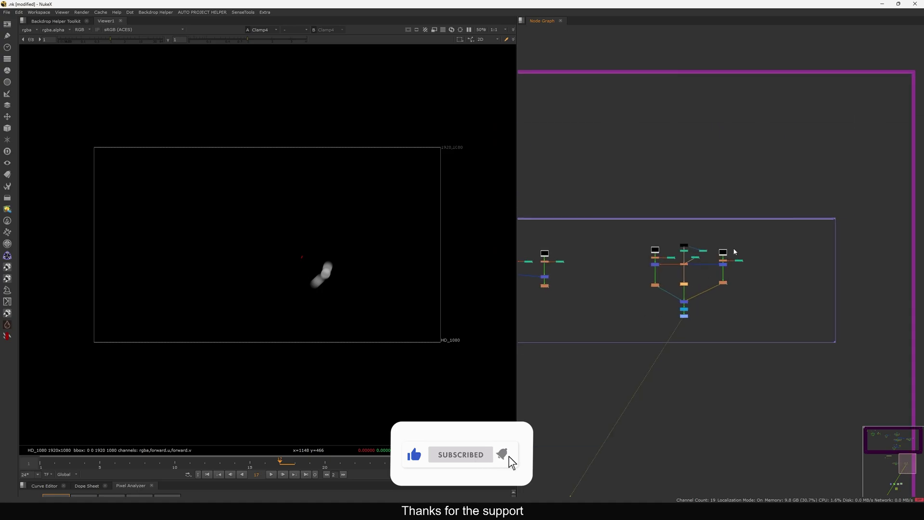
{"action": "left_click_drag", "start_coordinate": [761, 243], "coordinate": [630, 326]}
{"action": "scroll", "coordinate": [684, 284], "scroll_direction": "up", "scroll_amount": 5}
{"action": "left_click_drag", "start_coordinate": [862, 183], "coordinate": [815, 239]}
{"action": "left_click", "coordinate": [776, 282]}
{"action": "key", "text": "2"}
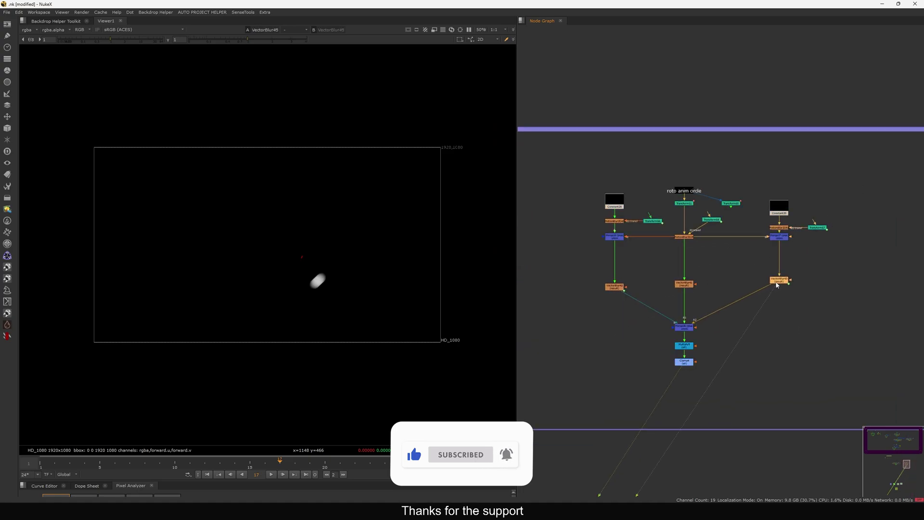
{"action": "left_click", "coordinate": [687, 285]}
{"action": "key", "text": "1"}
{"action": "middle_click_drag", "start_coordinate": [617, 289], "coordinate": [675, 280]}
{"action": "left_click", "coordinate": [674, 281]}
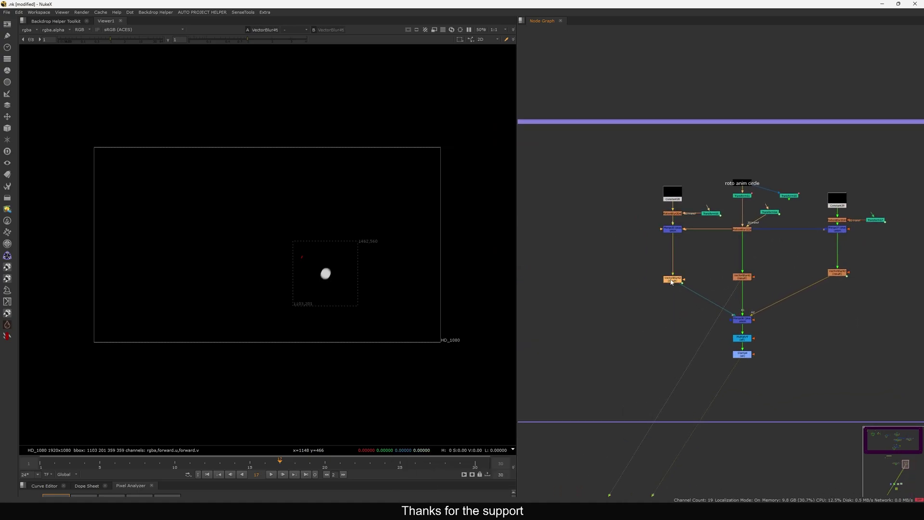
{"action": "key", "text": "1"}
{"action": "left_click", "coordinate": [741, 354]}
{"action": "key", "text": "1"}
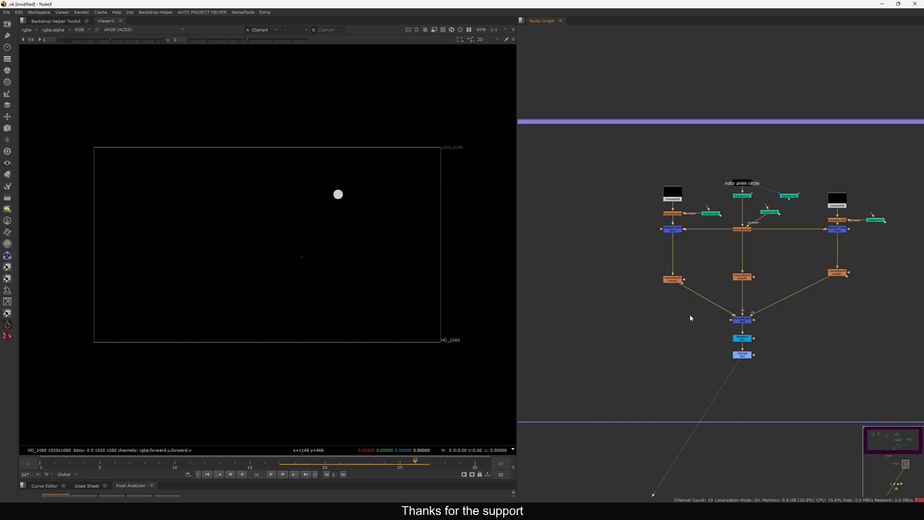
Go to frame 17, look closely at the blur and view Transform65 as the second viewer input.
{"action": "left_click", "coordinate": [787, 196]}
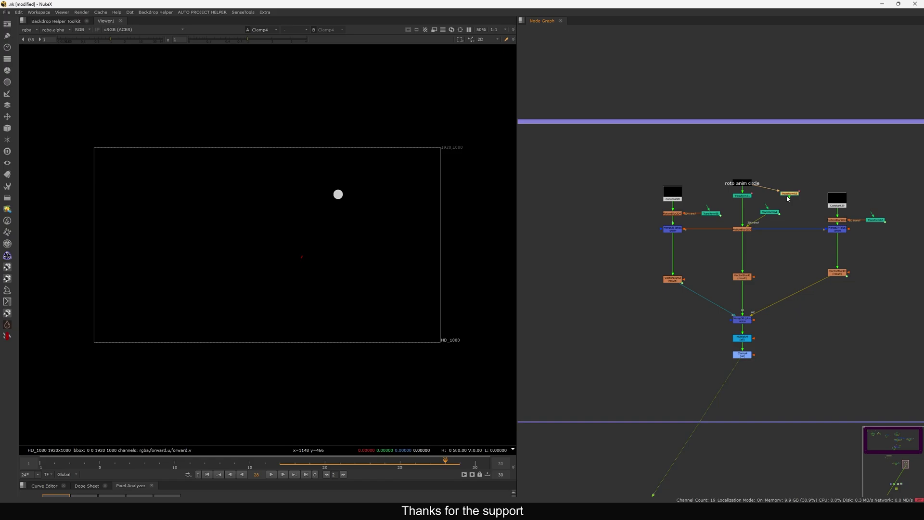
{"action": "left_click", "coordinate": [278, 465]}
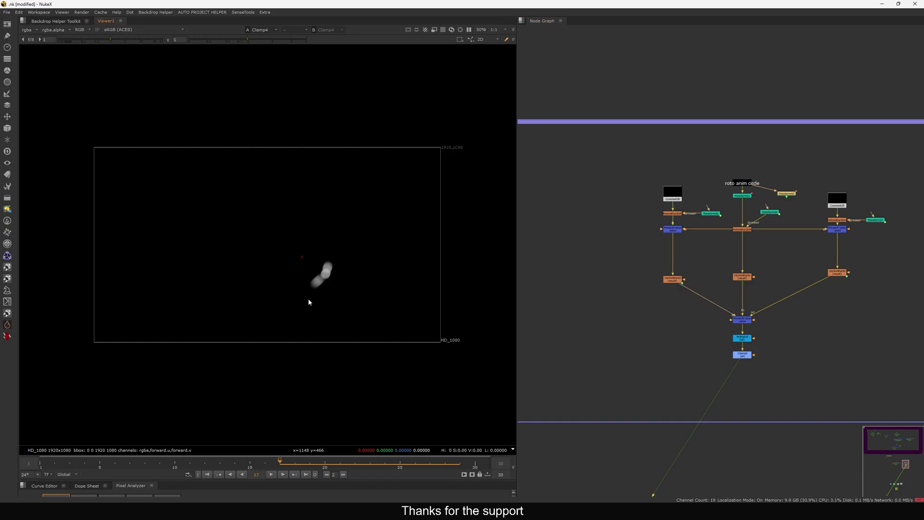
{"action": "scroll", "coordinate": [313, 288], "scroll_direction": "up", "scroll_amount": 4}
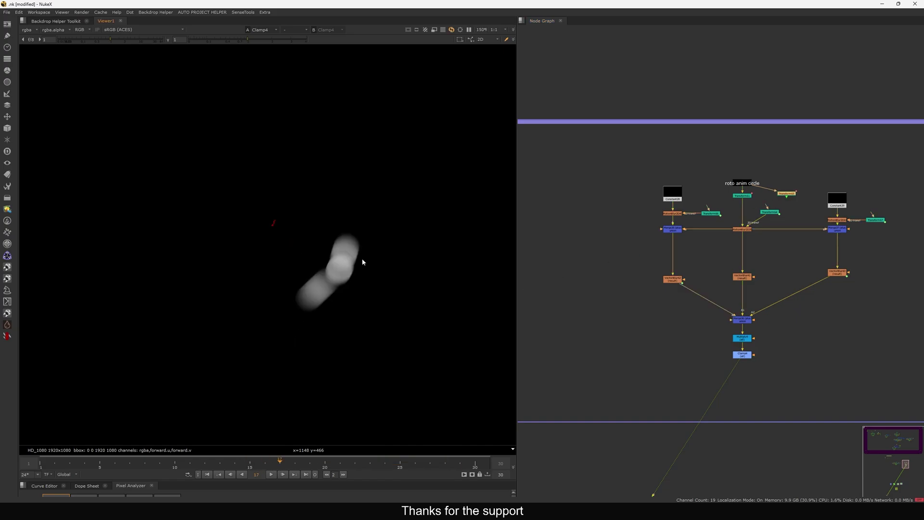
{"action": "scroll", "coordinate": [795, 177], "scroll_direction": "up", "scroll_amount": 2}
{"action": "left_click_drag", "start_coordinate": [781, 202], "coordinate": [796, 200]}
{"action": "key", "text": "2"}
{"action": "left_click", "coordinate": [789, 207]}
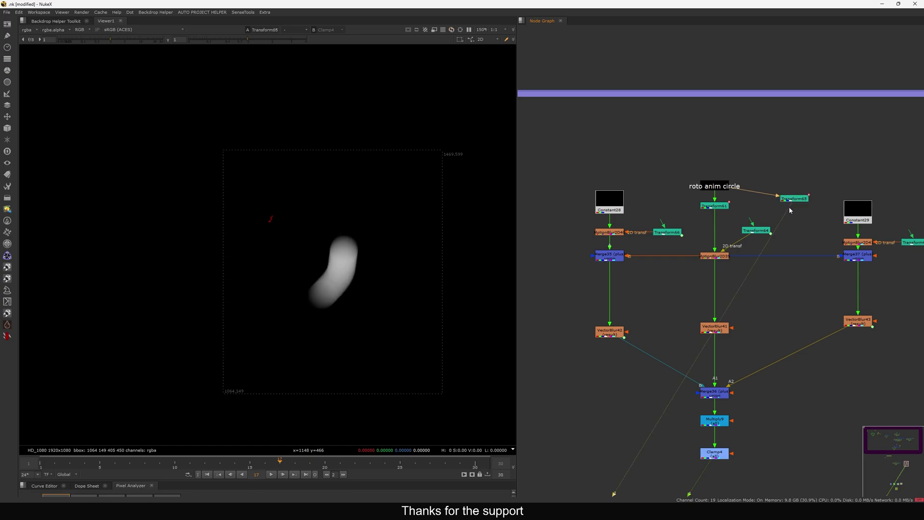
Switch repeatedly between Clamp4 and Transform65 to compare the VectorBlur curve with the Transform's own motion blur.
{"action": "key", "text": "1"}
{"action": "key", "text": "2"}
{"action": "key", "text": "1"}
{"action": "key", "text": "2"}
{"action": "key", "text": "1"}
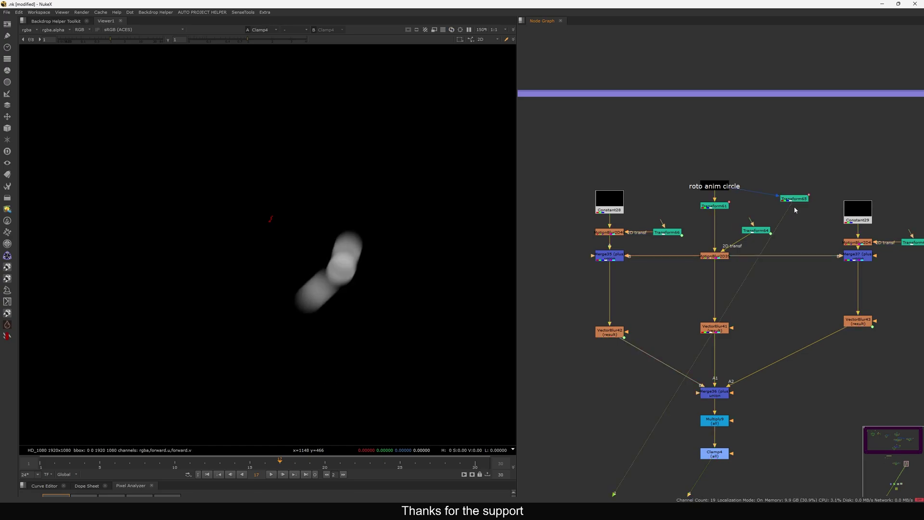
{"action": "key", "text": "2"}
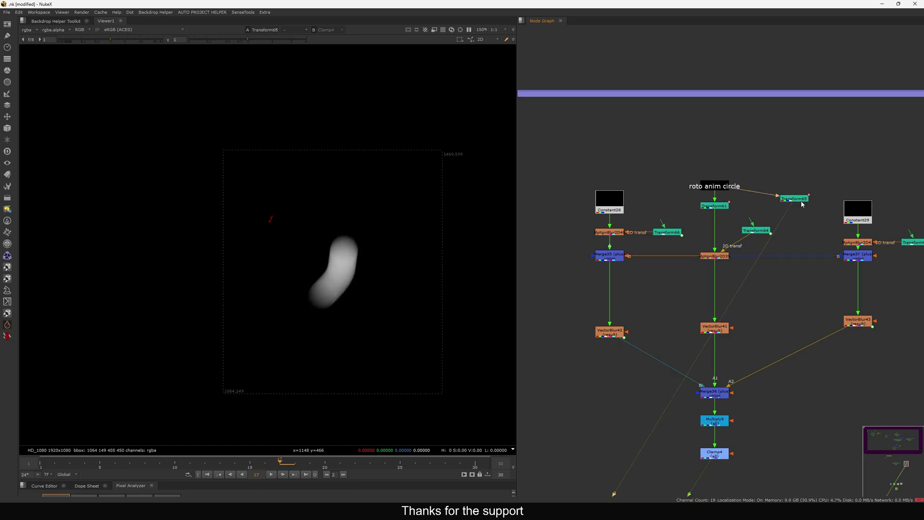
{"action": "key", "text": "ctrl+z"}
{"action": "key", "text": "1"}
{"action": "key", "text": "ctrl+z"}
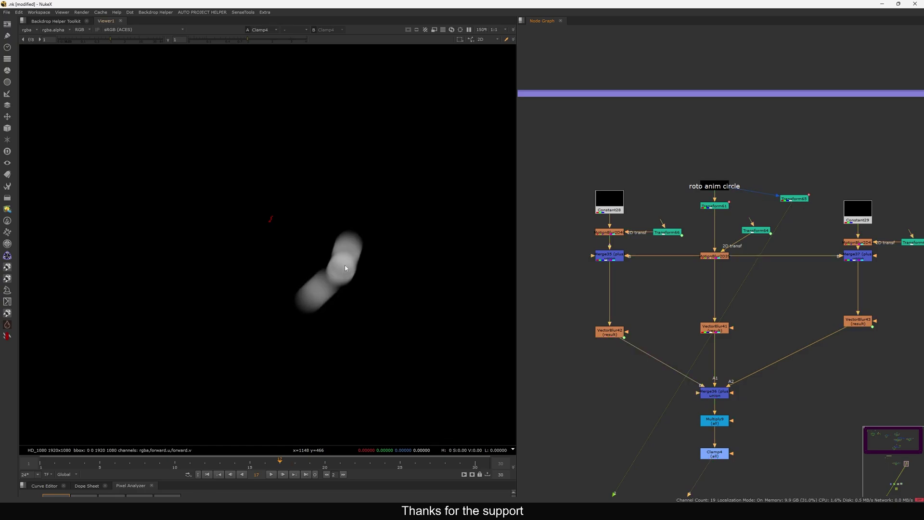
Find the multi-branch setup in the VB backdrop and view the result of Merge34.
{"action": "scroll", "coordinate": [687, 295], "scroll_direction": "down", "scroll_amount": 5}
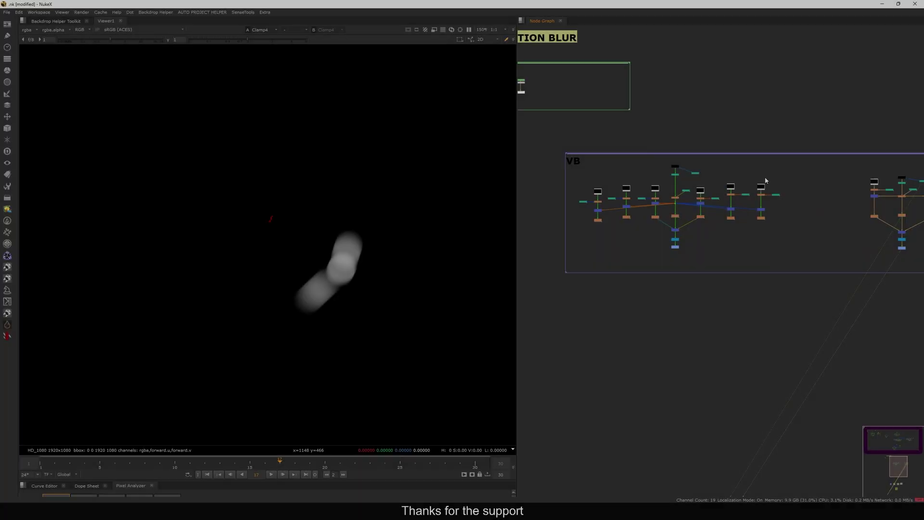
{"action": "left_click_drag", "start_coordinate": [800, 156], "coordinate": [542, 263]}
{"action": "scroll", "coordinate": [698, 229], "scroll_direction": "up", "scroll_amount": 1}
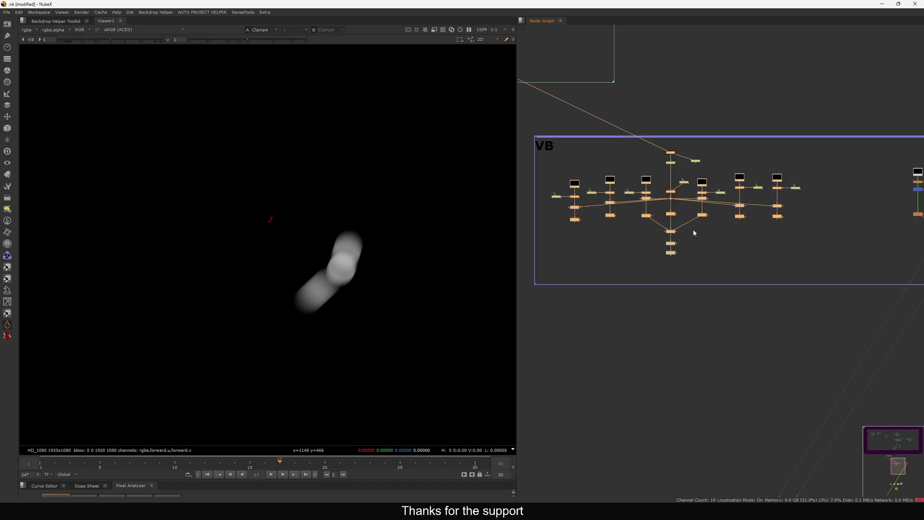
{"action": "left_click", "coordinate": [687, 237]}
{"action": "key", "text": "1"}
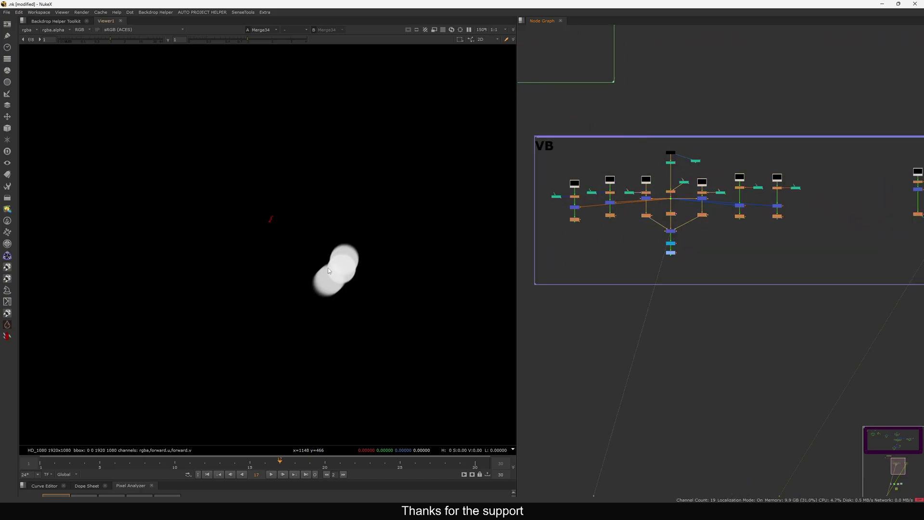
Connect VectorBlur37 to Merge34 as its A3 input.
{"action": "scroll", "coordinate": [657, 237], "scroll_direction": "up", "scroll_amount": 5}
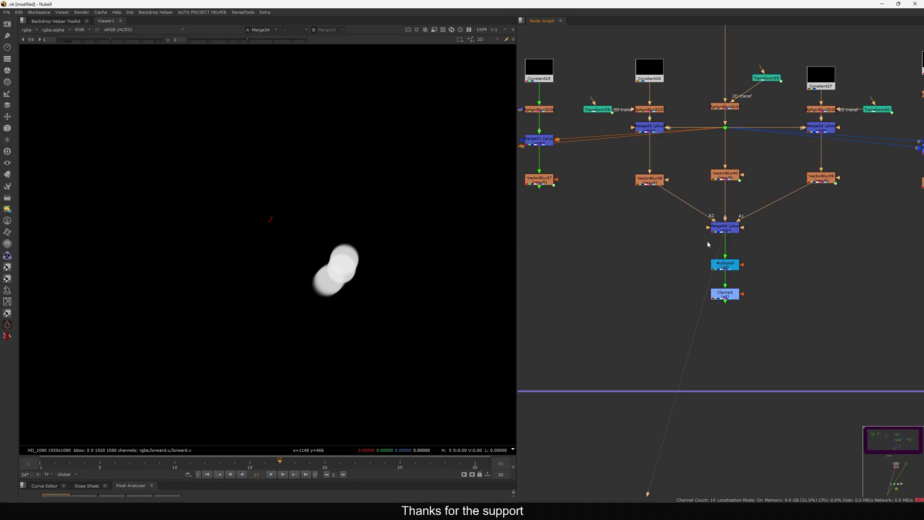
{"action": "left_click_drag", "start_coordinate": [668, 233], "coordinate": [543, 182]}
{"action": "middle_click_drag", "start_coordinate": [698, 227], "coordinate": [662, 237]}
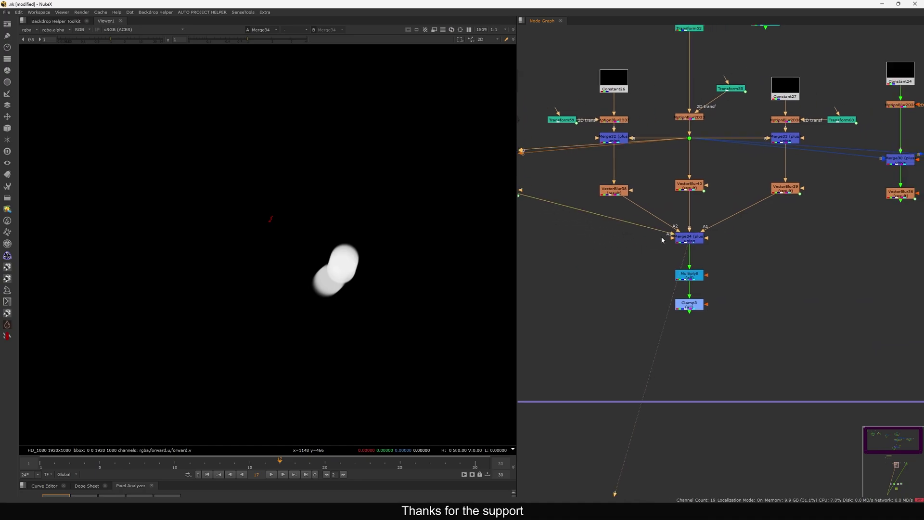
View Clamp3's result and connect the VectorBlur beneath Merge30 to Merge34 as its A4 input.
{"action": "left_click_drag", "start_coordinate": [696, 302], "coordinate": [696, 307]}
{"action": "key", "text": "1"}
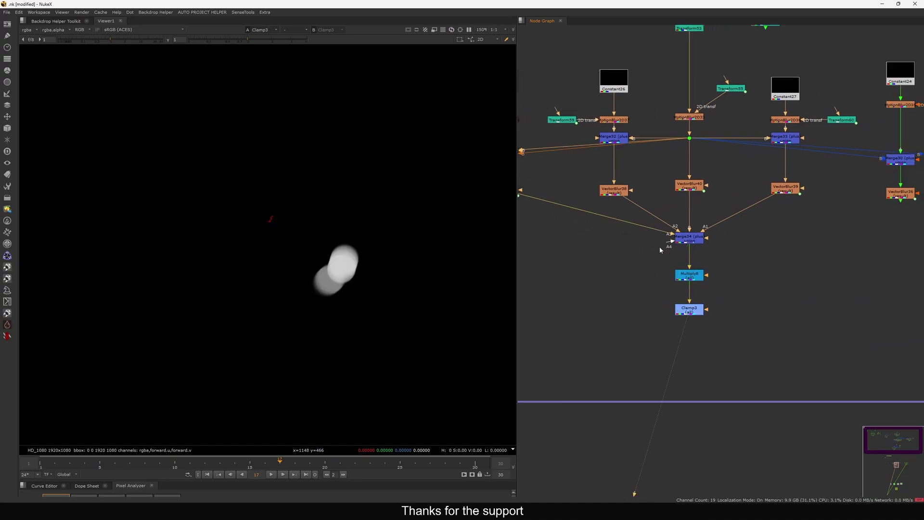
{"action": "left_click_drag", "start_coordinate": [667, 241], "coordinate": [900, 192]}
{"action": "scroll", "coordinate": [664, 255], "scroll_direction": "down", "scroll_amount": 3}
{"action": "middle_click_drag", "start_coordinate": [655, 260], "coordinate": [678, 258]}
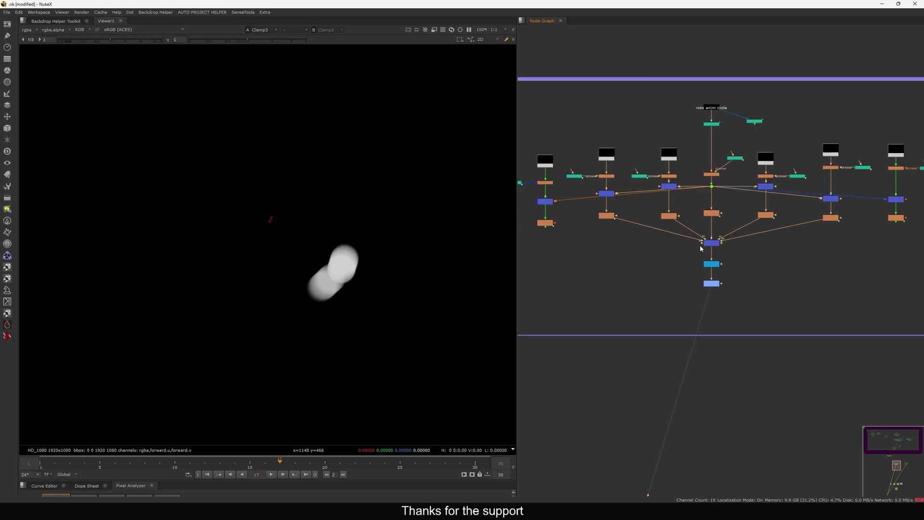
Connect the outer VectorBlurs on both sides of the multi-branch setup to Merge34 as its A5 and A6 inputs.
{"action": "left_click_drag", "start_coordinate": [700, 244], "coordinate": [545, 224]}
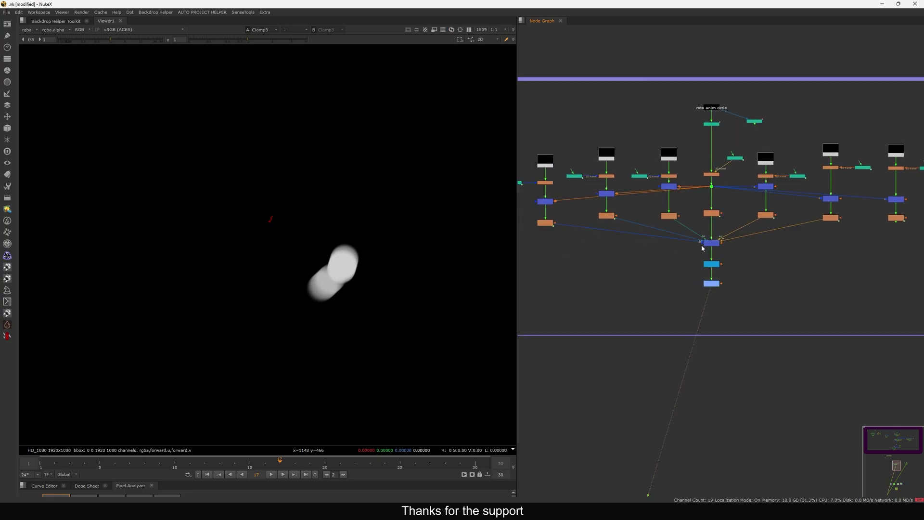
{"action": "left_click_drag", "start_coordinate": [877, 235], "coordinate": [895, 221]}
{"action": "scroll", "coordinate": [712, 250], "scroll_direction": "down", "scroll_amount": 3}
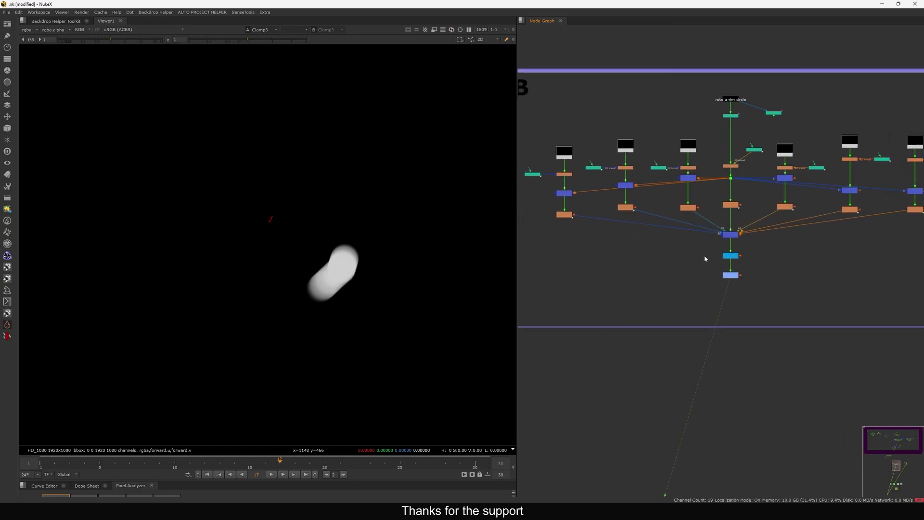
Compare the multi-branch Clamp3 result with the three-branch Clamp4 result.
{"action": "scroll", "coordinate": [731, 266], "scroll_direction": "down", "scroll_amount": 1}
{"action": "left_click", "coordinate": [713, 268], "text": "ctrl"}
{"action": "scroll", "coordinate": [727, 267], "scroll_direction": "down", "scroll_amount": 5}
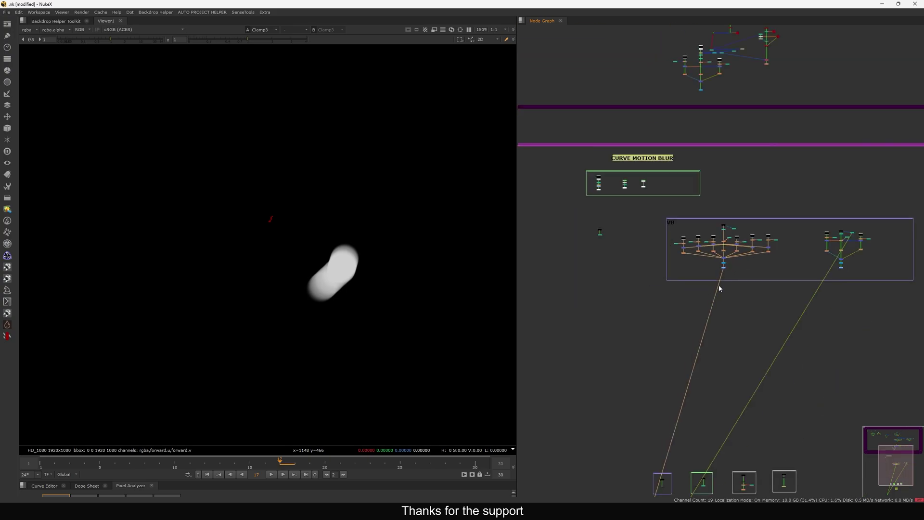
{"action": "middle_click_drag", "start_coordinate": [827, 283], "coordinate": [715, 250]}
{"action": "scroll", "coordinate": [715, 250], "scroll_direction": "up", "scroll_amount": 5}
{"action": "scroll", "coordinate": [739, 249], "scroll_direction": "down", "scroll_amount": 5}
{"action": "scroll", "coordinate": [720, 250], "scroll_direction": "up", "scroll_amount": 6}
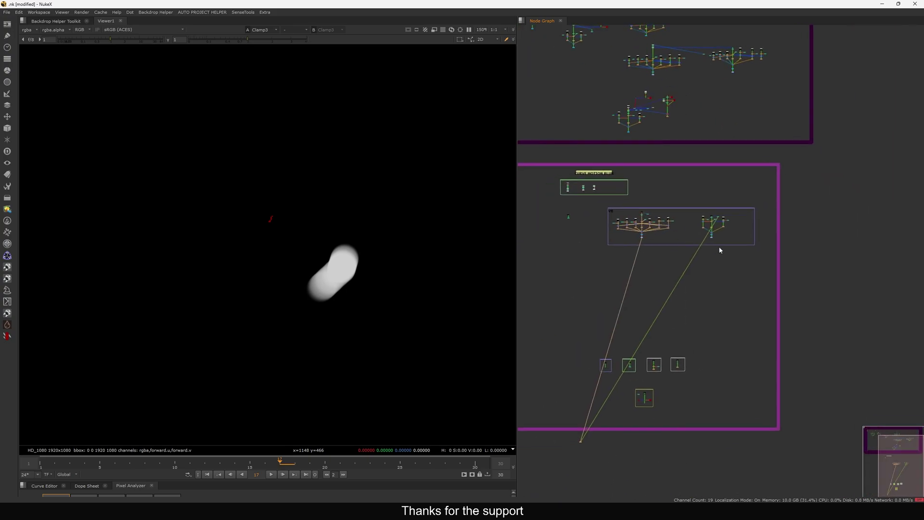
{"action": "scroll", "coordinate": [733, 219], "scroll_direction": "up", "scroll_amount": 3}
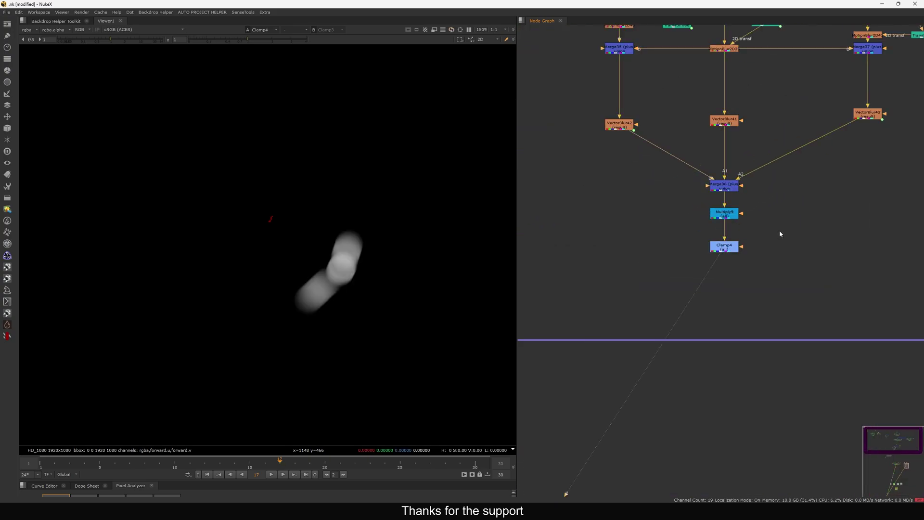
{"action": "scroll", "coordinate": [354, 268], "scroll_direction": "down", "scroll_amount": 5}
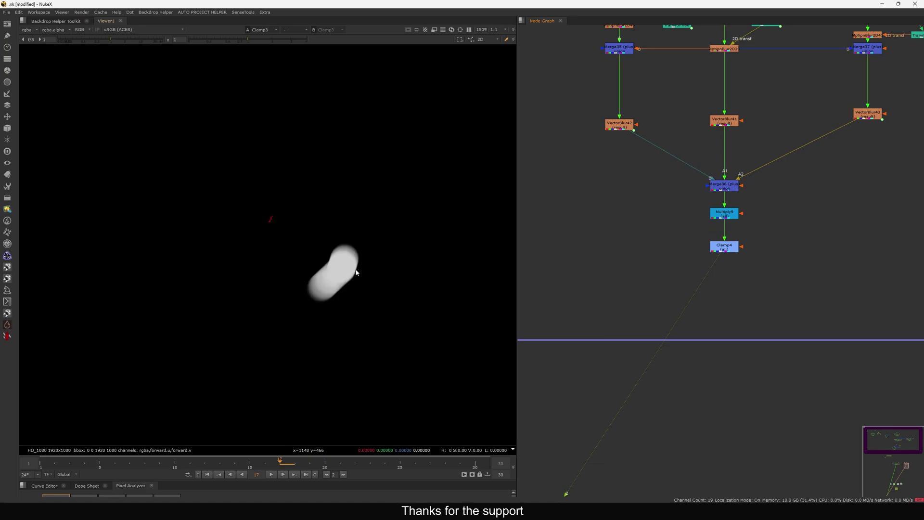
Play back the Clamp3 animation, stop it, and go to frame 18.
{"action": "key", "text": "l"}
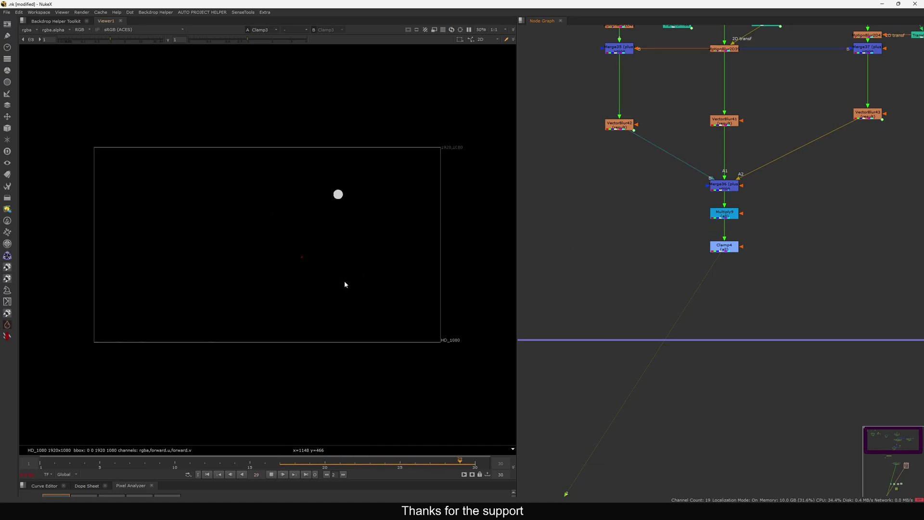
{"action": "left_click", "coordinate": [271, 473]}
{"action": "left_click", "coordinate": [284, 464]}
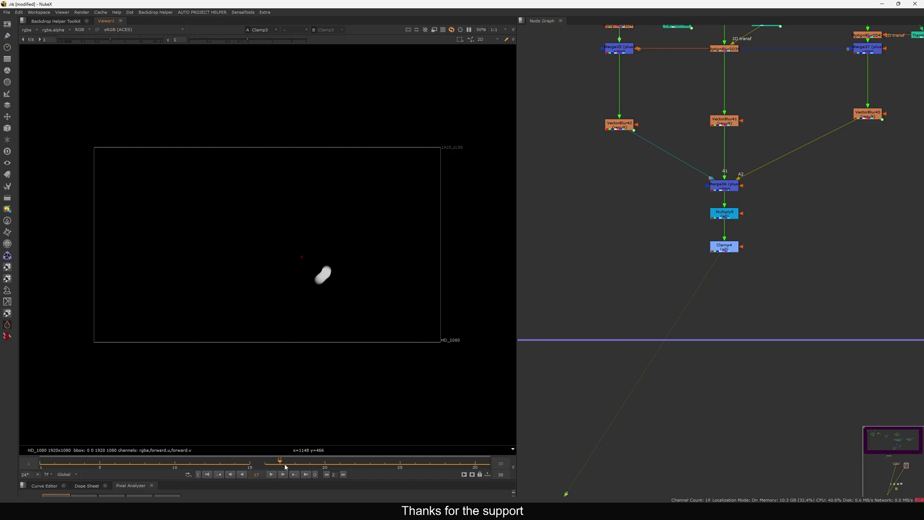
{"action": "left_click", "coordinate": [292, 466]}
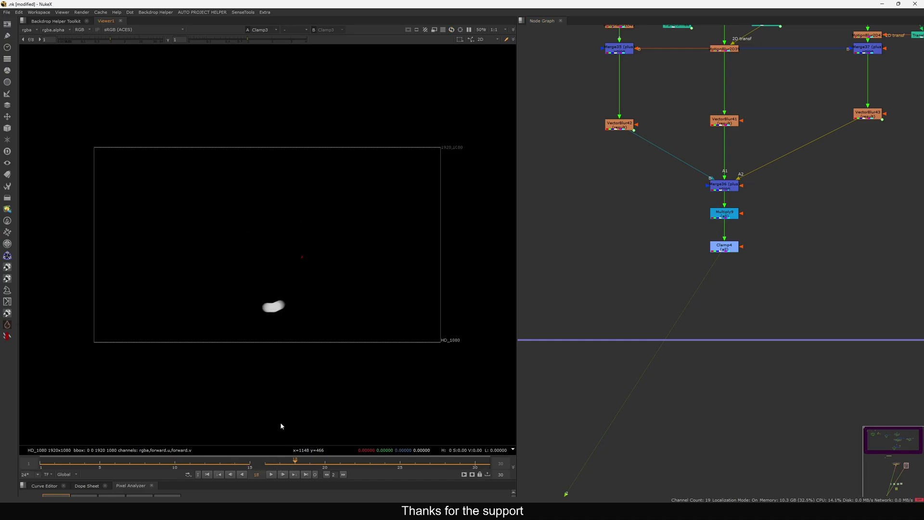
Enlarge the blurred circle in the viewer and compare the Clamp3 and Clamp4 curves at frame 18.
{"action": "scroll", "coordinate": [273, 305], "scroll_direction": "up", "scroll_amount": 5}
{"action": "key", "text": "2"}
{"action": "key", "text": "1"}
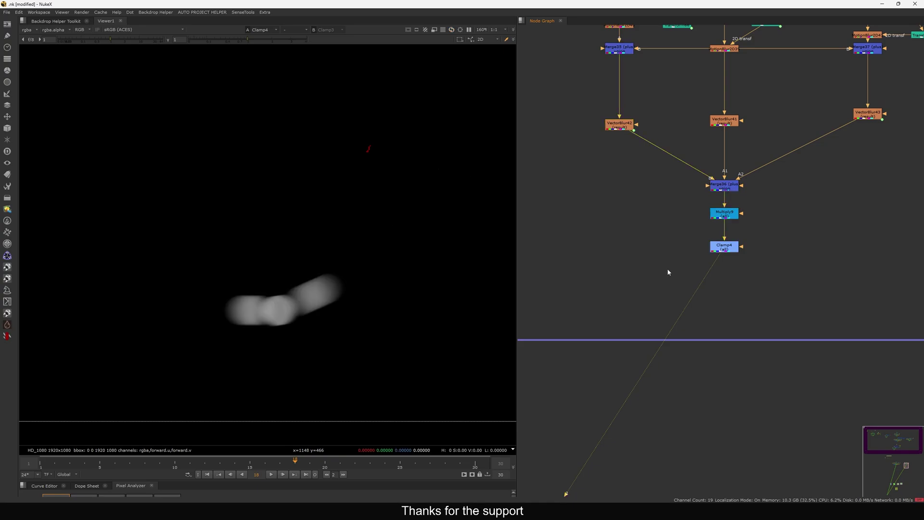
Return to the multi-branch setup and move Clamp3 further below Multiply8.
{"action": "scroll", "coordinate": [682, 246], "scroll_direction": "down", "scroll_amount": 3}
{"action": "middle_click_drag", "start_coordinate": [604, 260], "coordinate": [819, 262]}
{"action": "middle_click_drag", "start_coordinate": [540, 231], "coordinate": [758, 226]}
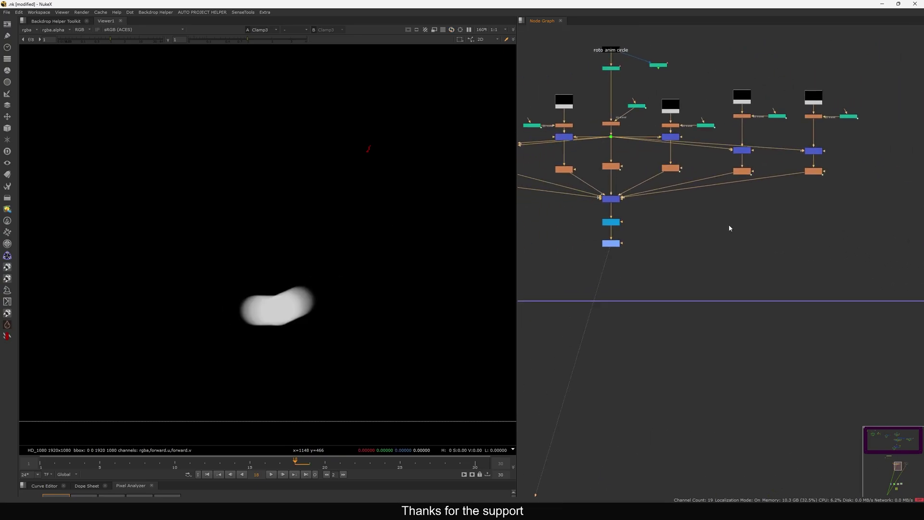
{"action": "middle_click_drag", "start_coordinate": [612, 246], "coordinate": [706, 297]}
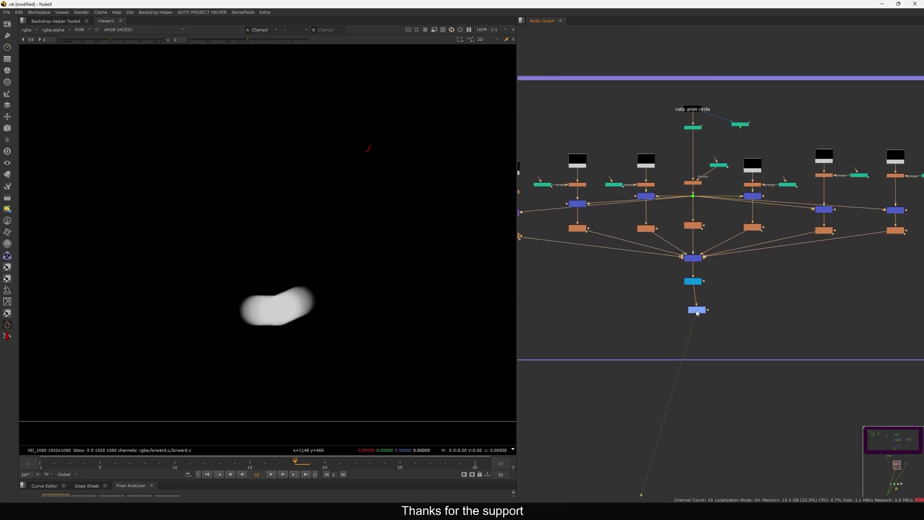
Switch repeatedly between Transform63 and Clamp3 to compare the Transform's own motion blur with the multi-branch VectorBlur curve.
{"action": "scroll", "coordinate": [706, 171], "scroll_direction": "up", "scroll_amount": 5}
{"action": "key", "text": "1"}
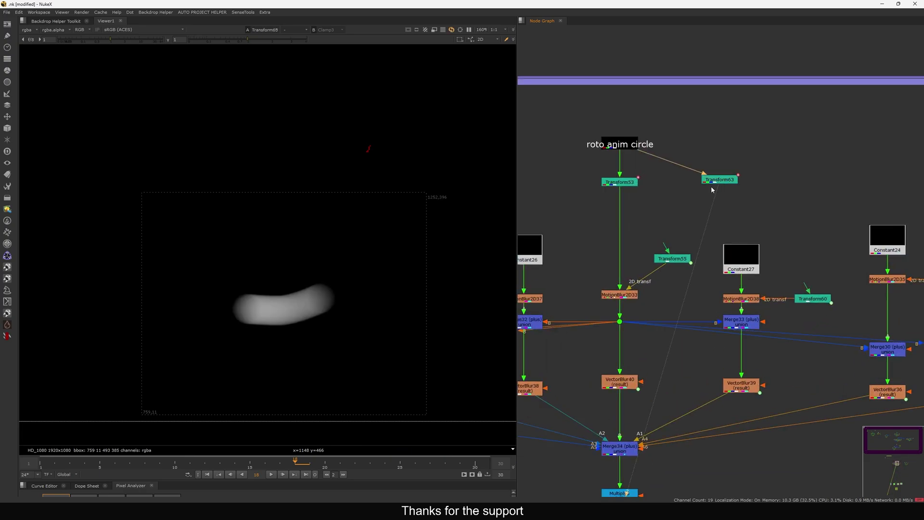
{"action": "key", "text": "2"}
{"action": "key", "text": "1"}
{"action": "key", "text": "2"}
{"action": "key", "text": "1"}
{"action": "key", "text": "2"}
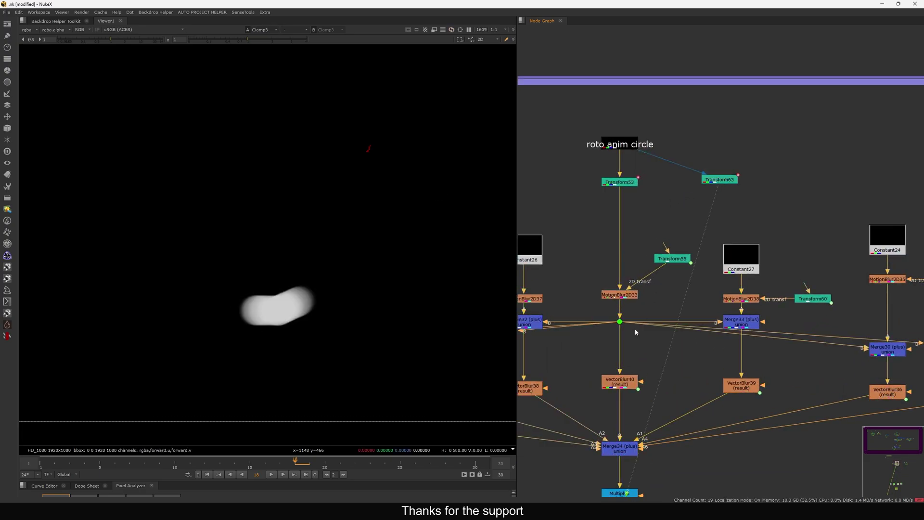
{"action": "key", "text": "1"}
{"action": "key", "text": "2"}
Align Clamp3 lower beneath Multiply8 and check Multiply8's settings.
{"action": "middle_click_drag", "start_coordinate": [644, 351], "coordinate": [713, 236]}
{"action": "left_click_drag", "start_coordinate": [706, 340], "coordinate": [706, 349]}
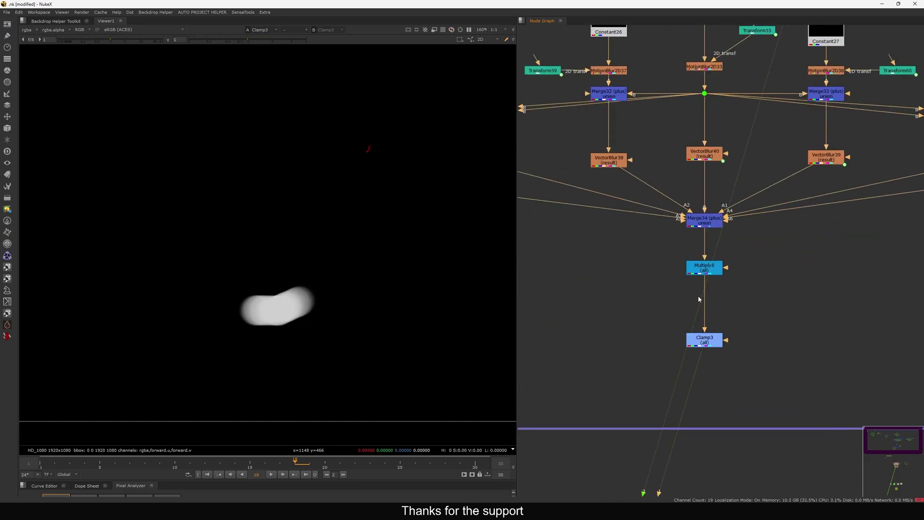
{"action": "double_click", "coordinate": [704, 268]}
{"action": "left_click", "coordinate": [662, 324]}
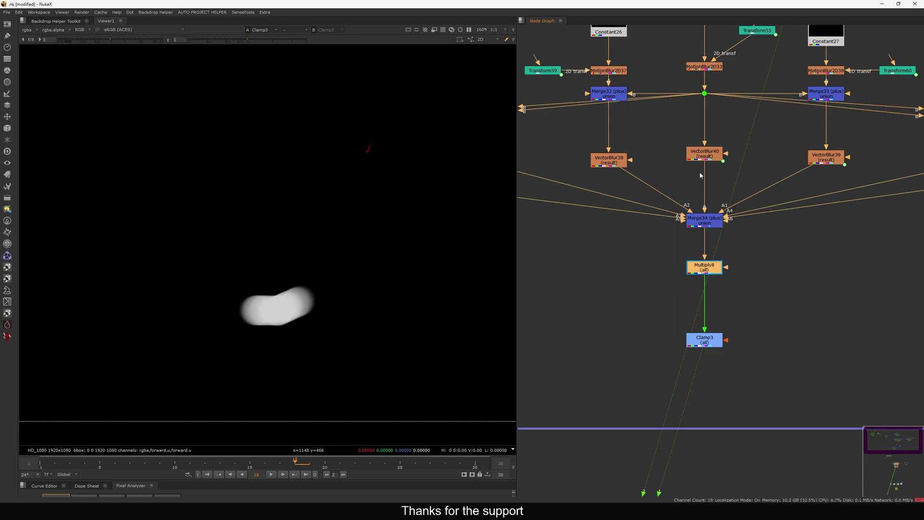
Try a motion amount of 0.20 in VectorBlur38 and settle on 0.15.
{"action": "middle_click_drag", "start_coordinate": [700, 171], "coordinate": [701, 254]}
{"action": "double_click", "coordinate": [610, 242]}
{"action": "left_click_drag", "start_coordinate": [582, 164], "coordinate": [737, 105]}
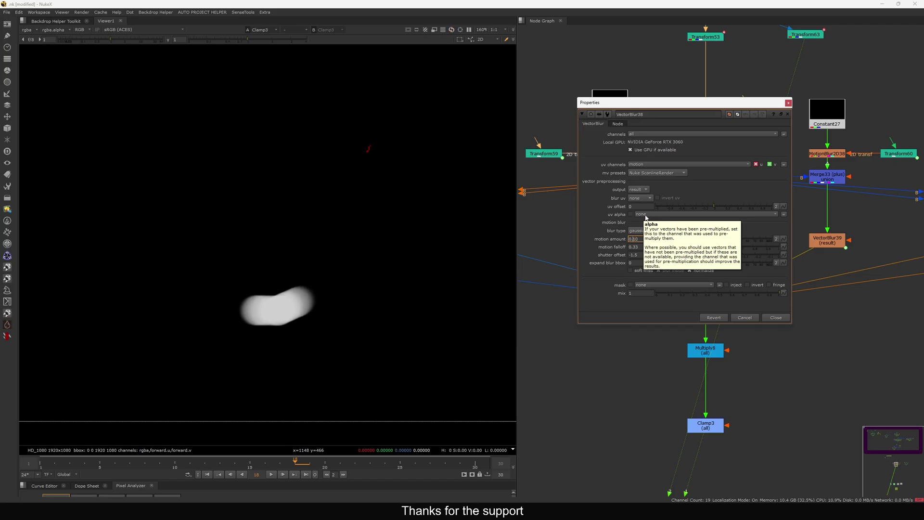
{"action": "key", "text": "Up"}
{"action": "key", "text": "Up"}
{"action": "key", "text": "Down"}
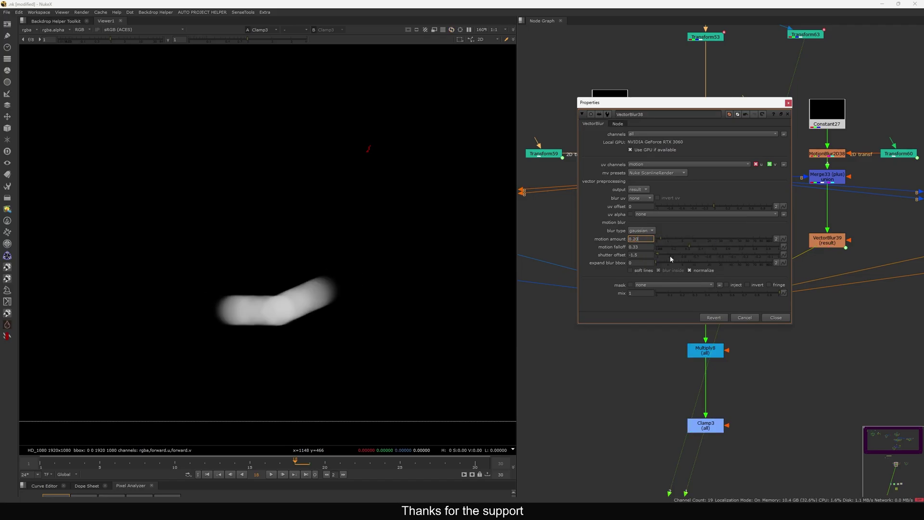
{"action": "key", "text": "Return"}
{"action": "key", "text": "Return"}
View Transform63's own motion blur, fit the frame in the viewer and play the animation.
{"action": "key", "text": "2"}
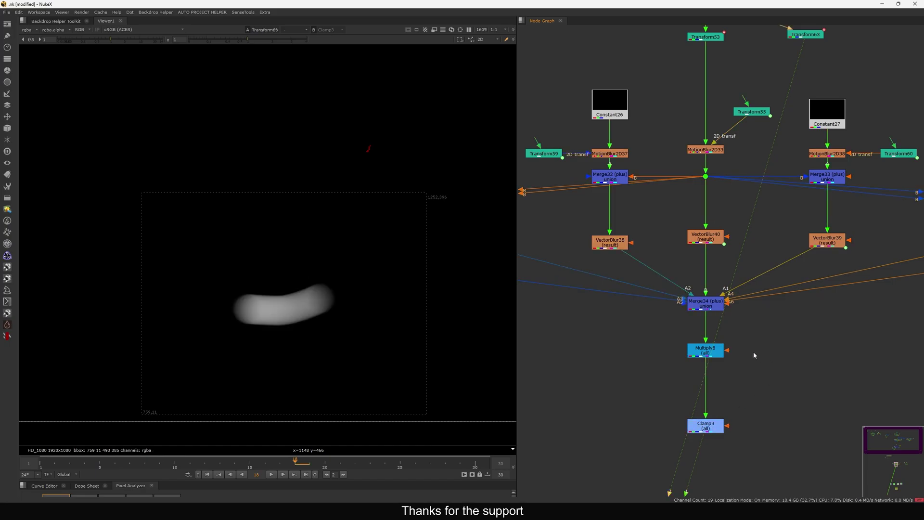
{"action": "scroll", "coordinate": [271, 327], "scroll_direction": "down", "scroll_amount": 5}
{"action": "key", "text": "f"}
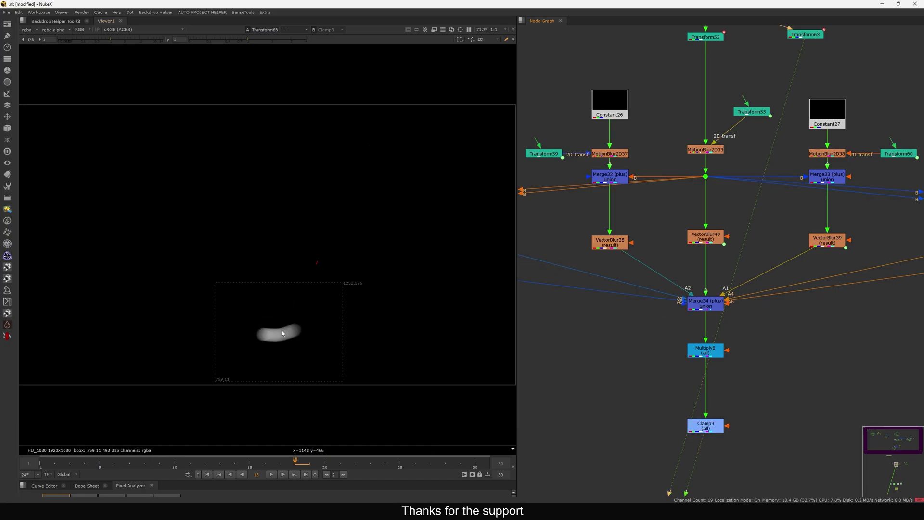
{"action": "key", "text": "l"}
Find the three-branch setup in the VB backdrop and view the result of VectorBlur41.
{"action": "scroll", "coordinate": [728, 203], "scroll_direction": "down", "scroll_amount": 3}
{"action": "middle_click_drag", "start_coordinate": [825, 203], "coordinate": [744, 211]}
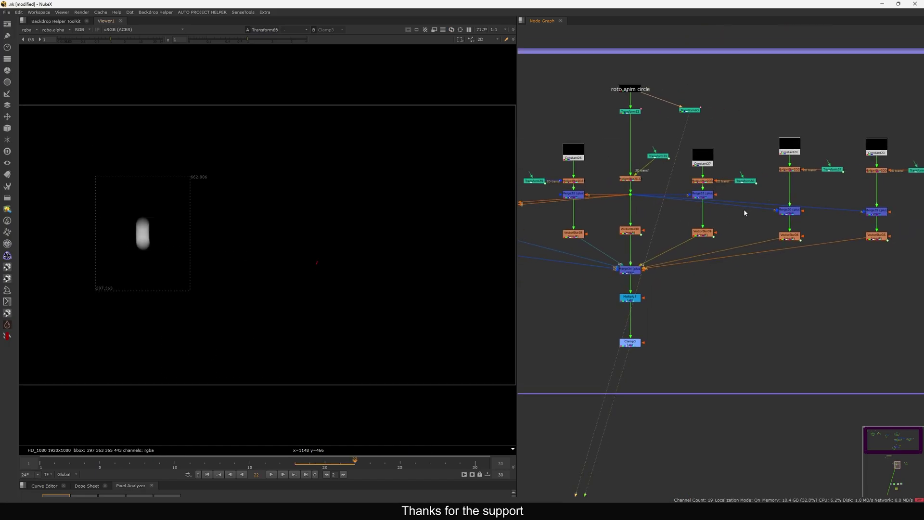
{"action": "scroll", "coordinate": [744, 211], "scroll_direction": "down", "scroll_amount": 5}
{"action": "middle_click_drag", "start_coordinate": [851, 225], "coordinate": [731, 225]}
{"action": "scroll", "coordinate": [823, 185], "scroll_direction": "up", "scroll_amount": 6}
{"action": "middle_click_drag", "start_coordinate": [822, 185], "coordinate": [743, 186]}
{"action": "scroll", "coordinate": [722, 227], "scroll_direction": "up", "scroll_amount": 2}
{"action": "middle_click_drag", "start_coordinate": [616, 253], "coordinate": [745, 227]}
{"action": "left_click", "coordinate": [693, 244]}
{"action": "left_click", "coordinate": [724, 176]}
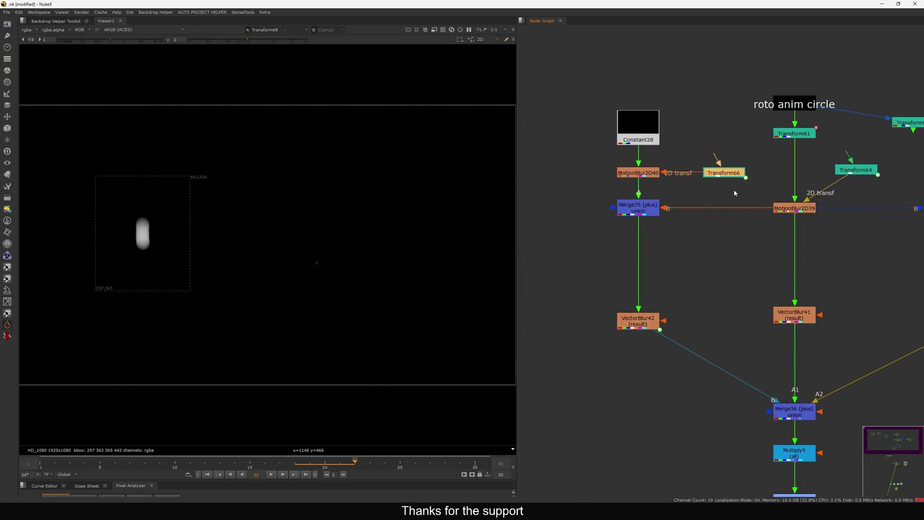
{"action": "scroll", "coordinate": [736, 219], "scroll_direction": "down", "scroll_amount": 3}
{"action": "left_click", "coordinate": [741, 255]}
{"action": "key", "text": "1"}
{"action": "scroll", "coordinate": [747, 240], "scroll_direction": "down", "scroll_amount": 1}
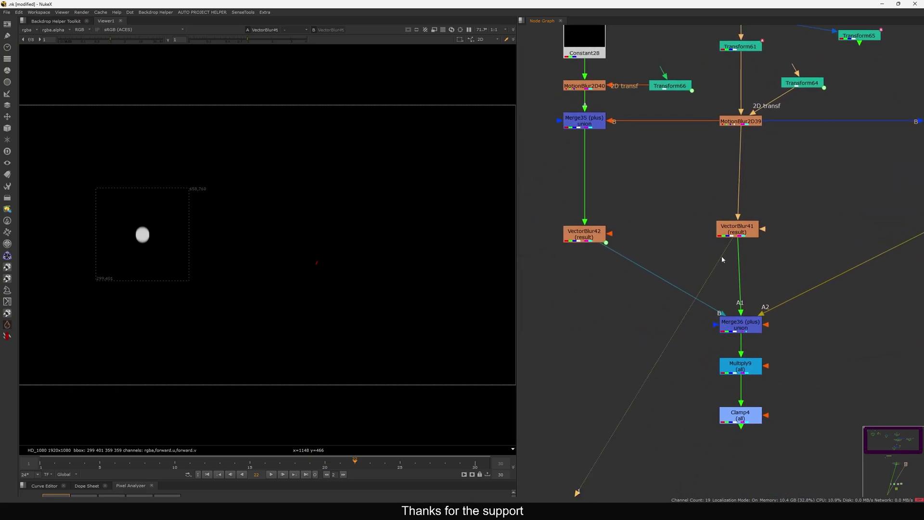
Inspect VectorBlur42's motion amount and shutter offset settings.
{"action": "double_click", "coordinate": [601, 237]}
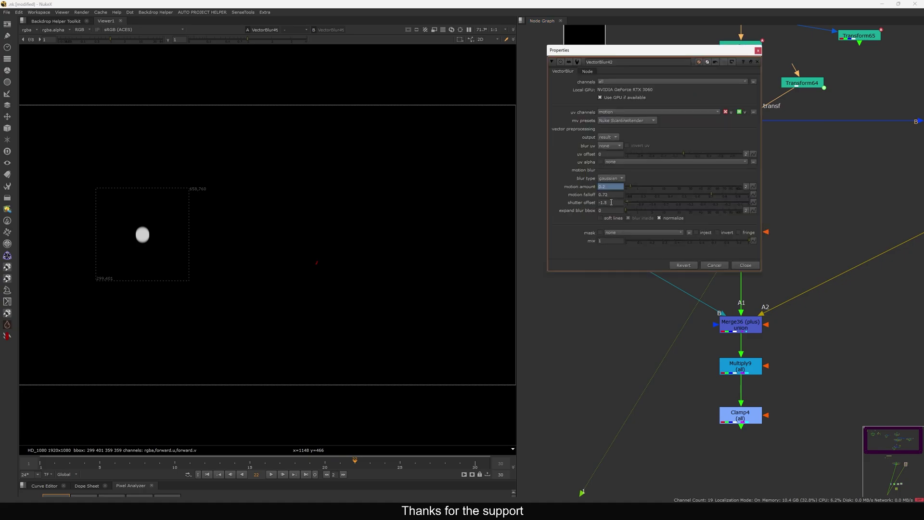
{"action": "left_click", "coordinate": [744, 266]}
{"action": "scroll", "coordinate": [745, 225], "scroll_direction": "down", "scroll_amount": 6}
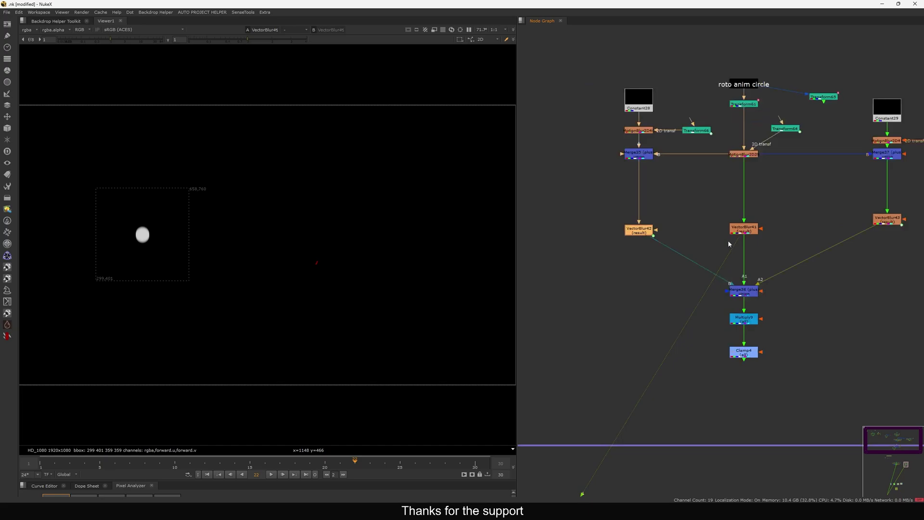
Return to the multi-branch setup and view the result of Clamp3 at frame 22.
{"action": "left_click_drag", "start_coordinate": [665, 298], "coordinate": [857, 217]}
{"action": "middle_click_drag", "start_coordinate": [663, 251], "coordinate": [922, 209]}
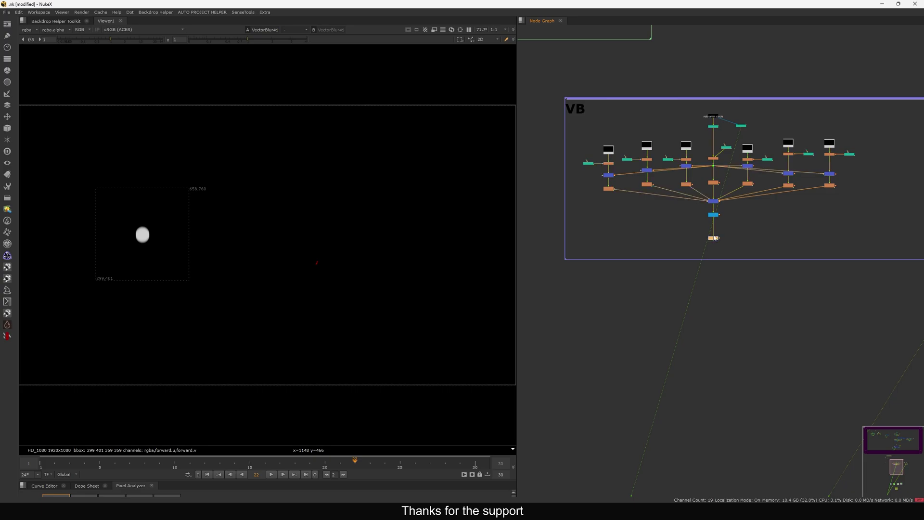
{"action": "key", "text": "1"}
{"action": "scroll", "coordinate": [706, 225], "scroll_direction": "up", "scroll_amount": 6}
{"action": "scroll", "coordinate": [731, 194], "scroll_direction": "up", "scroll_amount": 1}
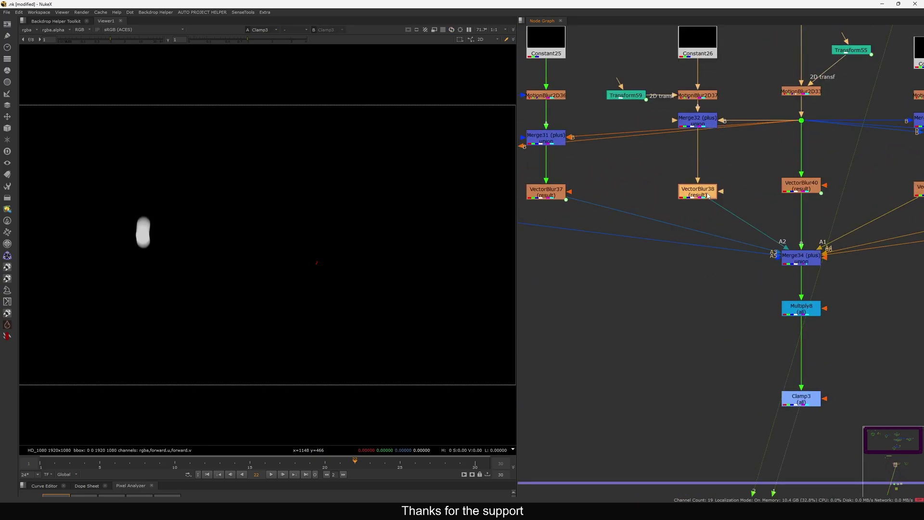
Inspect the shutter offset settings of VectorBlur38 and VectorBlur37.
{"action": "double_click", "coordinate": [697, 191]}
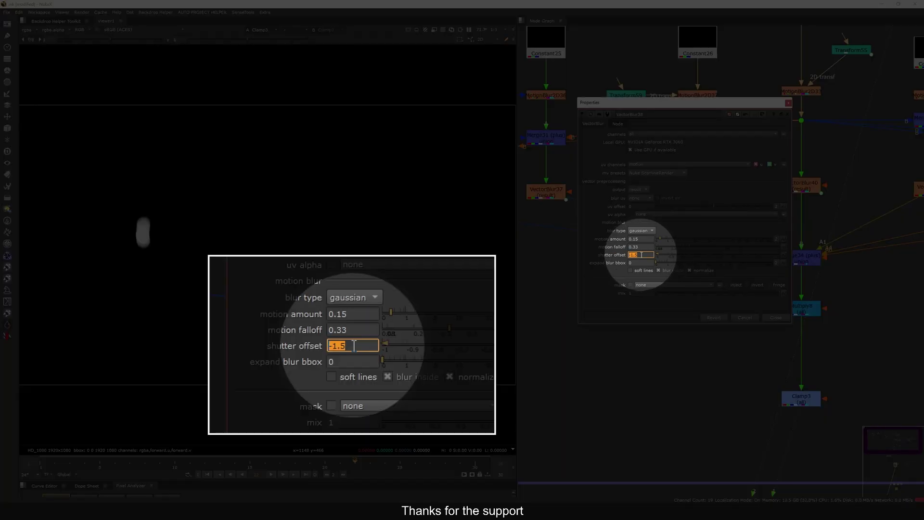
{"action": "left_click", "coordinate": [774, 319]}
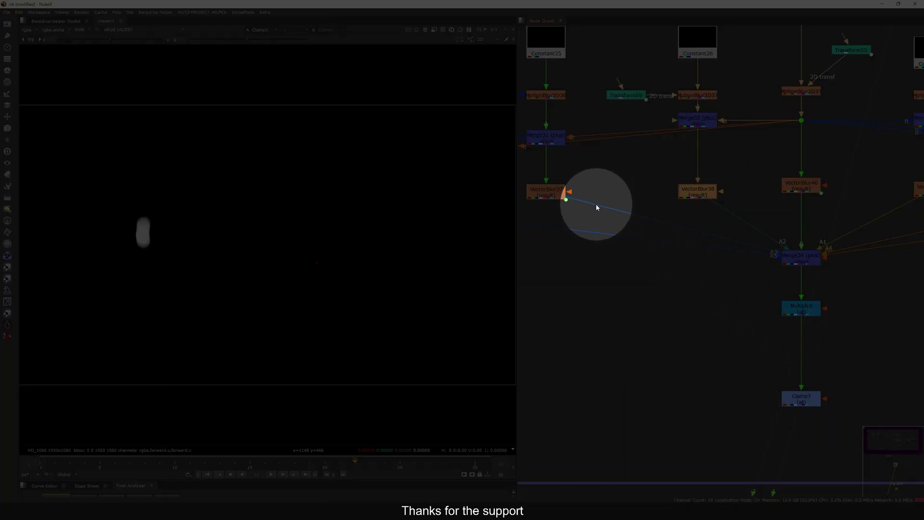
{"action": "middle_click_drag", "start_coordinate": [596, 206], "coordinate": [712, 208]}
{"action": "left_click", "coordinate": [664, 197]}
{"action": "double_click", "coordinate": [664, 197]}
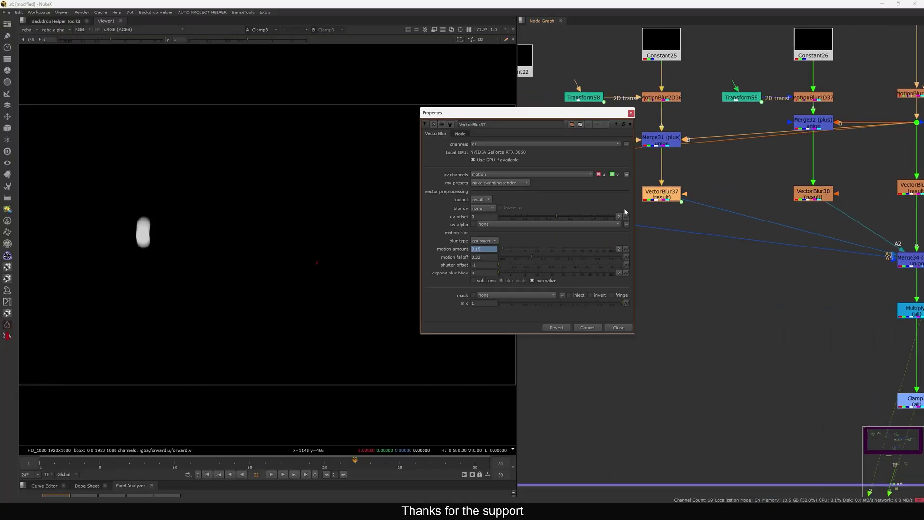
{"action": "left_click", "coordinate": [480, 265]}
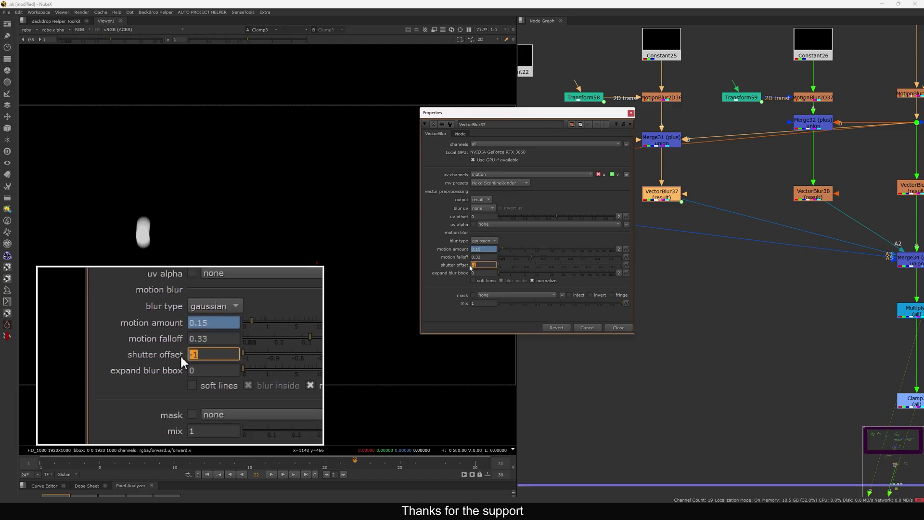
{"action": "left_click", "coordinate": [608, 328]}
Move Merge31 down so that it sits just above VectorBlur37.
{"action": "scroll", "coordinate": [668, 287], "scroll_direction": "down", "scroll_amount": 5}
{"action": "scroll", "coordinate": [679, 289], "scroll_direction": "up", "scroll_amount": 6}
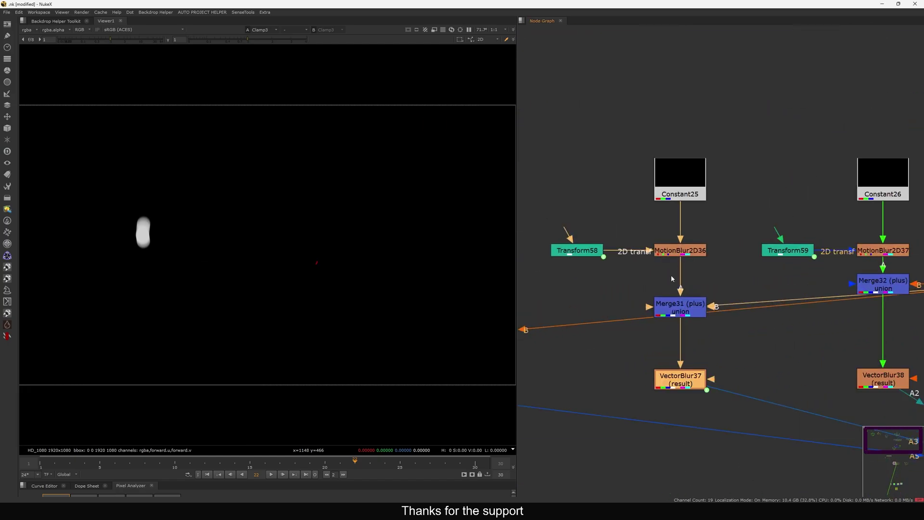
{"action": "left_click", "coordinate": [683, 281]}
{"action": "left_click_drag", "start_coordinate": [682, 281], "coordinate": [688, 298]}
{"action": "middle_click_drag", "start_coordinate": [688, 297], "coordinate": [623, 228]}
{"action": "left_click_drag", "start_coordinate": [622, 228], "coordinate": [621, 270]}
View the result of the dot beneath the central MotionBlur2D and inspect Merge31's channel settings.
{"action": "scroll", "coordinate": [622, 253], "scroll_direction": "down", "scroll_amount": 3}
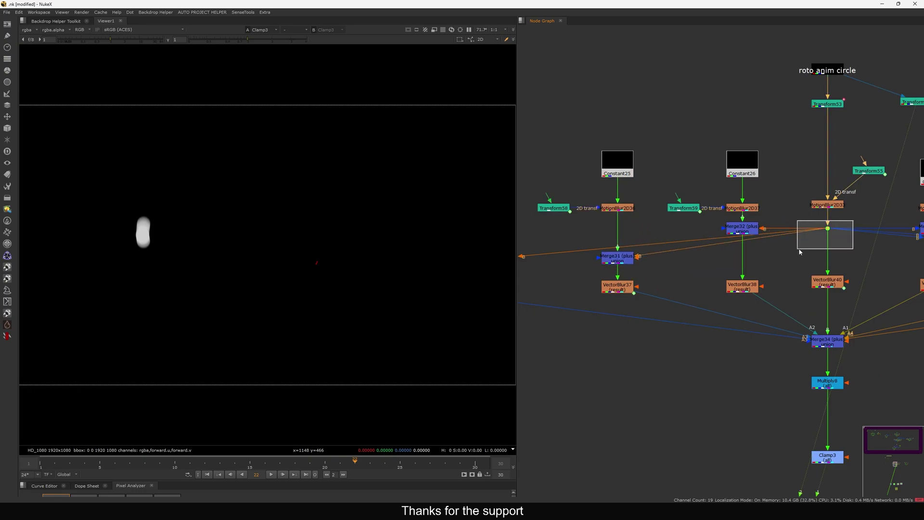
{"action": "double_click", "coordinate": [618, 259]}
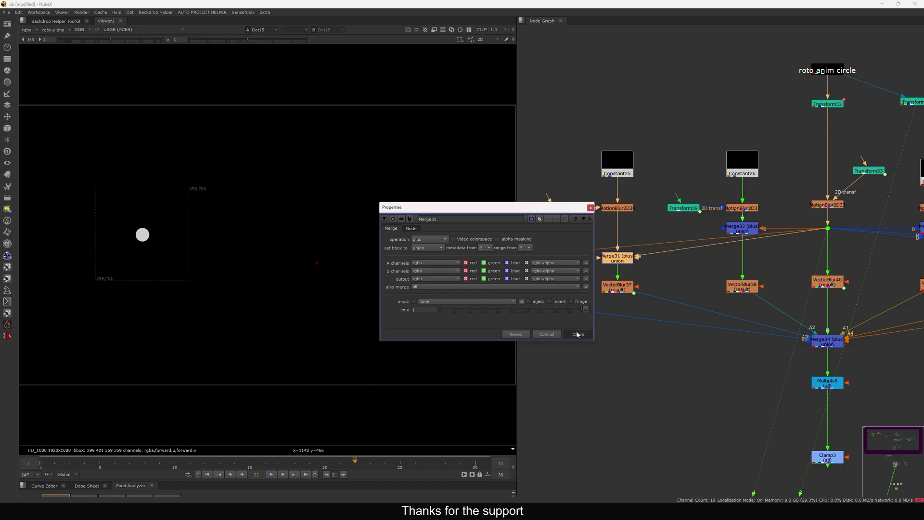
{"action": "left_click", "coordinate": [577, 333]}
View the final Clamp3 result of the multi-branch setup with the full frame in the viewer.
{"action": "scroll", "coordinate": [646, 314], "scroll_direction": "down", "scroll_amount": 4}
{"action": "middle_click_drag", "start_coordinate": [646, 314], "coordinate": [634, 243]}
{"action": "left_click_drag", "start_coordinate": [713, 305], "coordinate": [782, 272]}
{"action": "key", "text": "1"}
{"action": "key", "text": "f"}
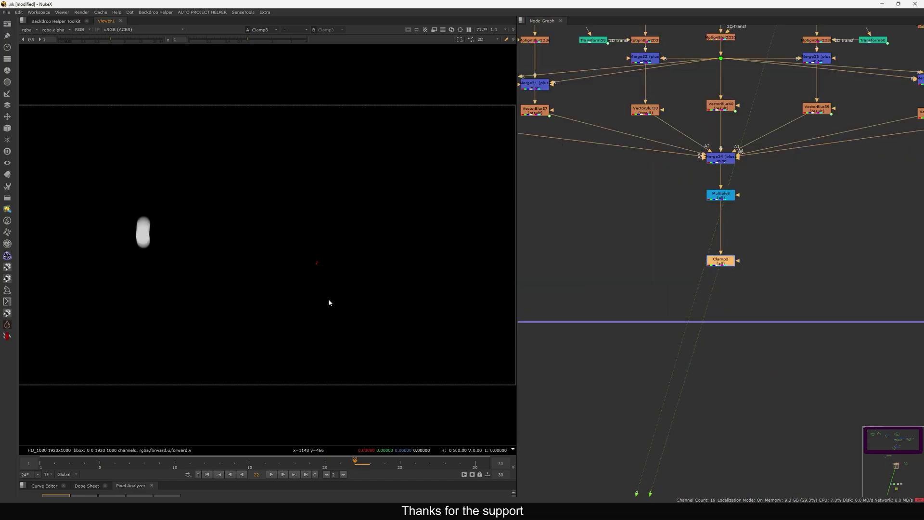
View the result of the Transform beneath the roto anim node.
{"action": "middle_click", "coordinate": [786, 244]}
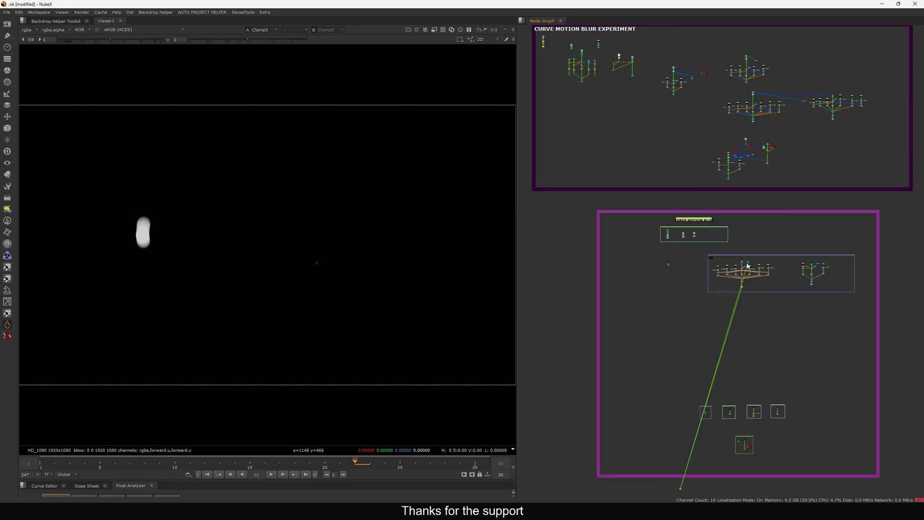
{"action": "middle_click_drag", "start_coordinate": [705, 268], "coordinate": [694, 230]}
{"action": "scroll", "coordinate": [652, 226], "scroll_direction": "up", "scroll_amount": 8}
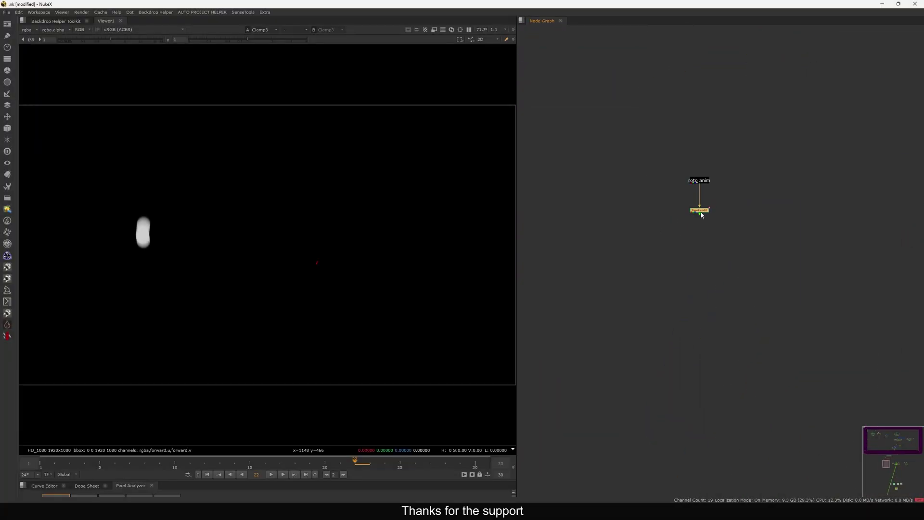
{"action": "key", "text": "1"}
View the spark source in the purple backdrop of the example setups and play its animation.
{"action": "scroll", "coordinate": [701, 214], "scroll_direction": "down", "scroll_amount": 4}
{"action": "middle_click_drag", "start_coordinate": [730, 384], "coordinate": [639, 211]}
{"action": "scroll", "coordinate": [639, 211], "scroll_direction": "down", "scroll_amount": 3}
{"action": "middle_click_drag", "start_coordinate": [671, 355], "coordinate": [664, 241]}
{"action": "scroll", "coordinate": [679, 243], "scroll_direction": "up", "scroll_amount": 2}
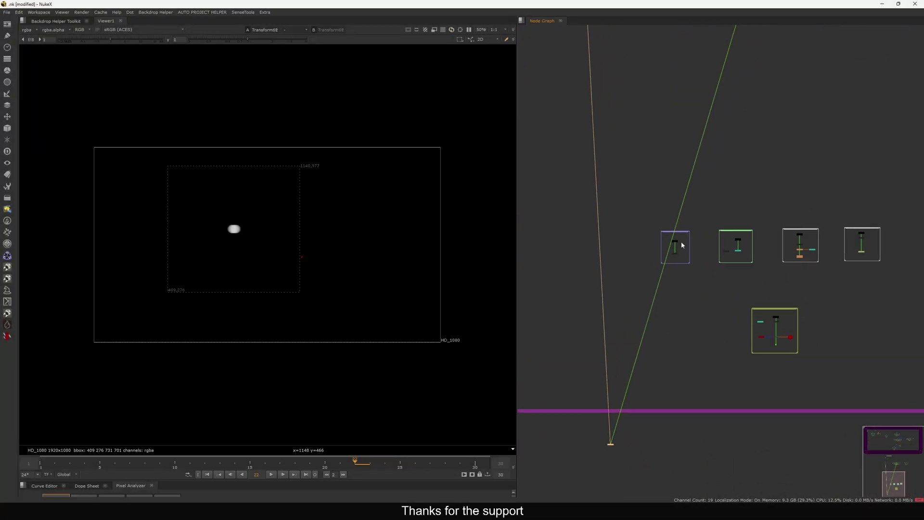
{"action": "scroll", "coordinate": [674, 289], "scroll_direction": "down", "scroll_amount": 3}
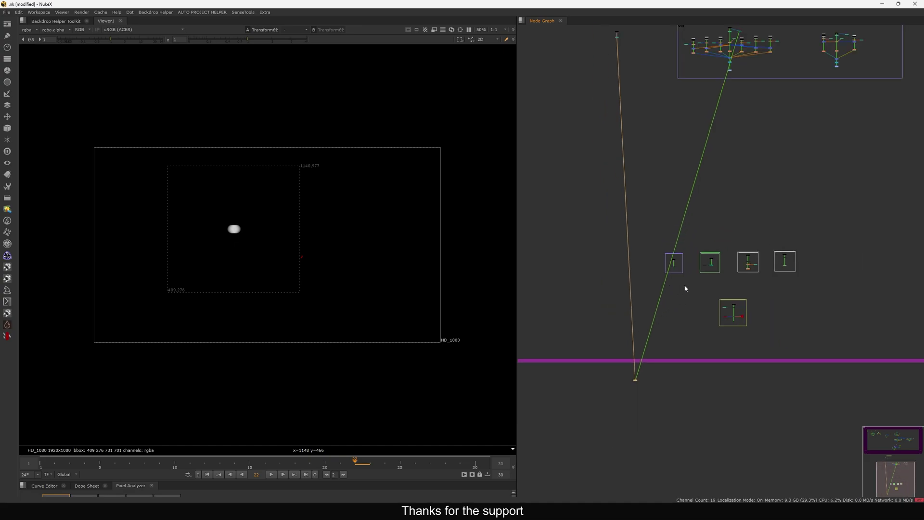
{"action": "scroll", "coordinate": [686, 298], "scroll_direction": "down", "scroll_amount": 3}
{"action": "scroll", "coordinate": [669, 293], "scroll_direction": "up", "scroll_amount": 9}
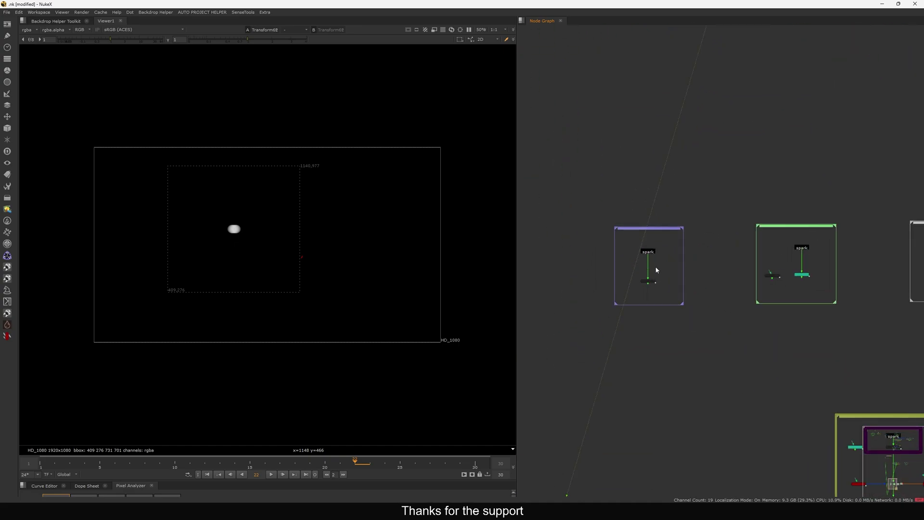
{"action": "left_click", "coordinate": [647, 252]}
{"action": "key", "text": "1"}
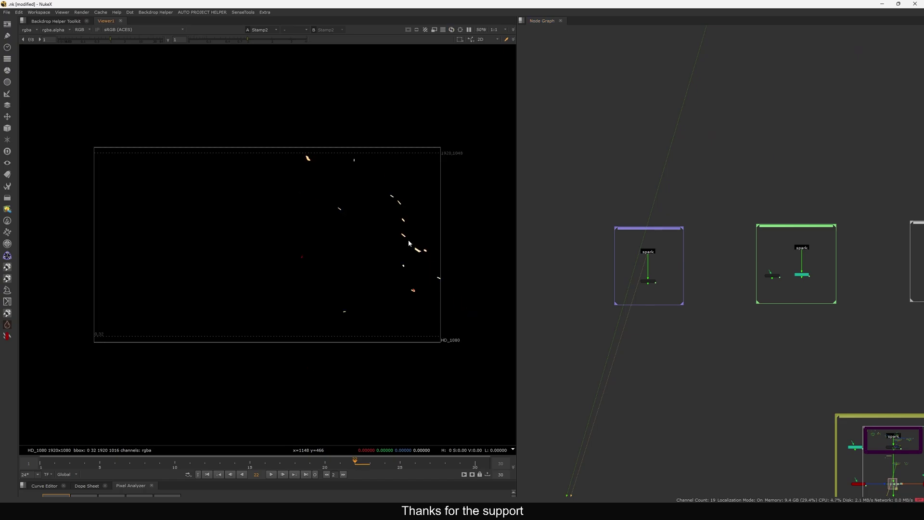
{"action": "key", "text": "l"}
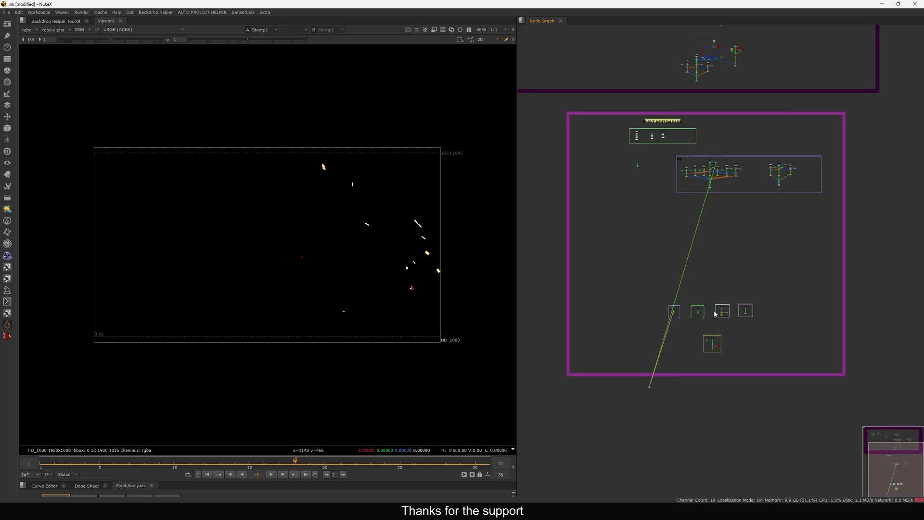
View the spark source in the green backdrop, and examine the curve motion blur setups higher in the graph.
{"action": "left_click_drag", "start_coordinate": [814, 279], "coordinate": [625, 386]}
{"action": "scroll", "coordinate": [689, 317], "scroll_direction": "up", "scroll_amount": 10}
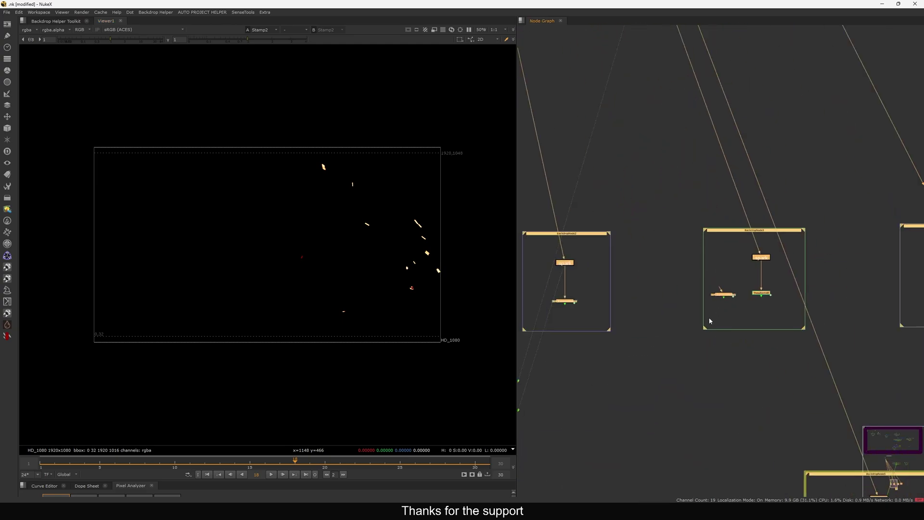
{"action": "left_click", "coordinate": [680, 353]}
{"action": "left_click", "coordinate": [762, 258]}
{"action": "key", "text": "1"}
{"action": "scroll", "coordinate": [760, 260], "scroll_direction": "down", "scroll_amount": 10}
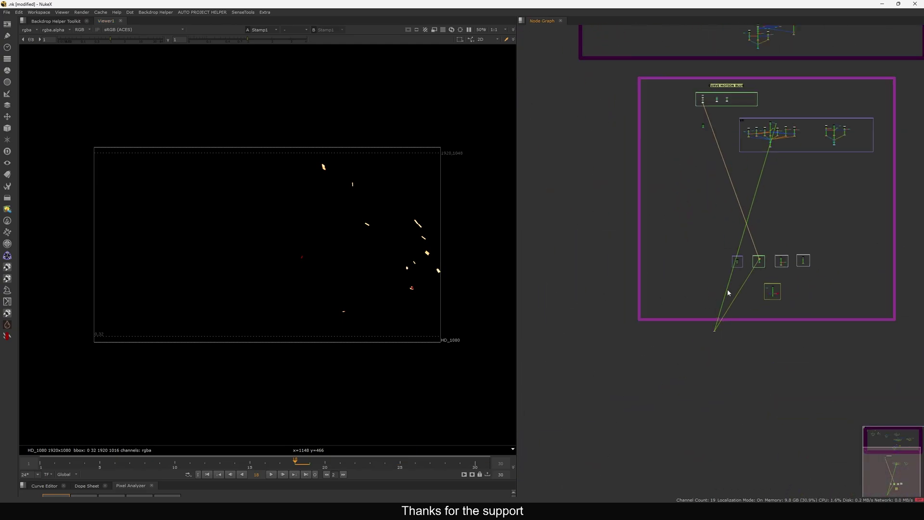
{"action": "middle_click_drag", "start_coordinate": [811, 187], "coordinate": [755, 263]}
{"action": "scroll", "coordinate": [782, 220], "scroll_direction": "up", "scroll_amount": 12}
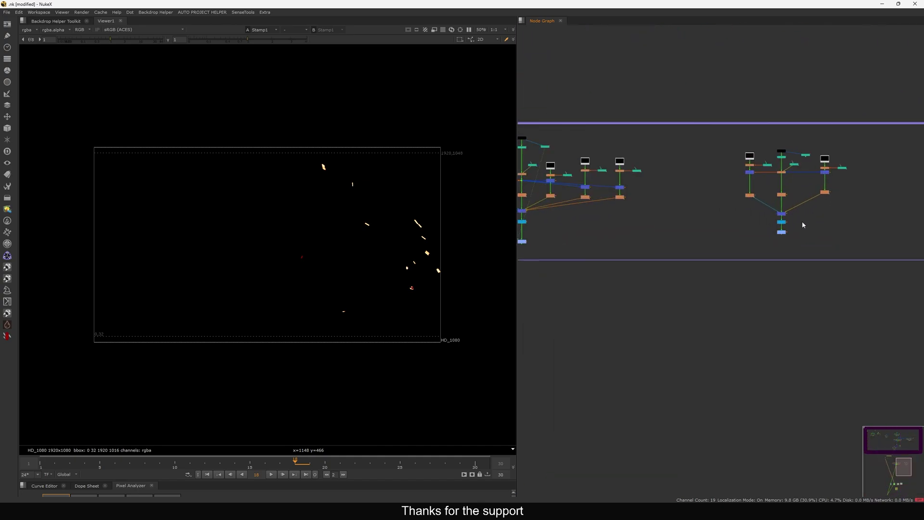
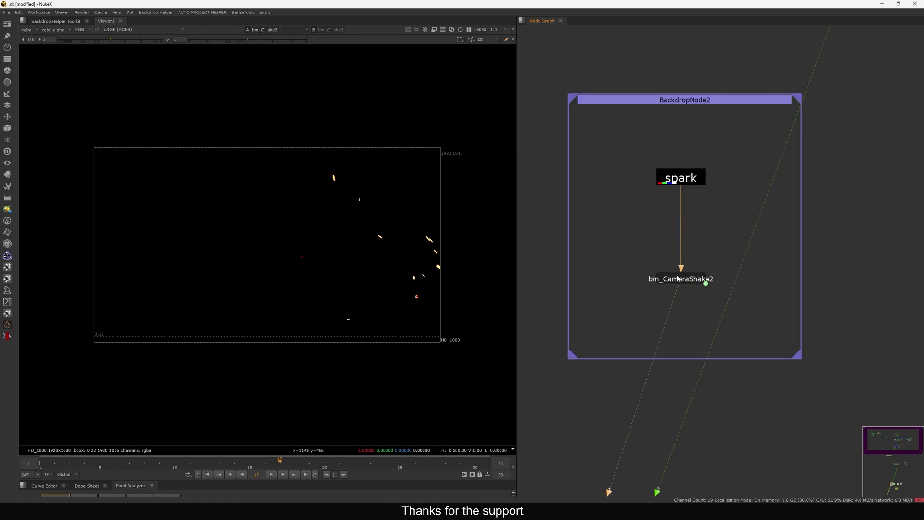
Go to frame 19 and enable Motion Blur on bm_CameraShake2.
{"action": "double_click", "coordinate": [680, 277]}
{"action": "left_click_drag", "start_coordinate": [614, 148], "coordinate": [700, 97]}
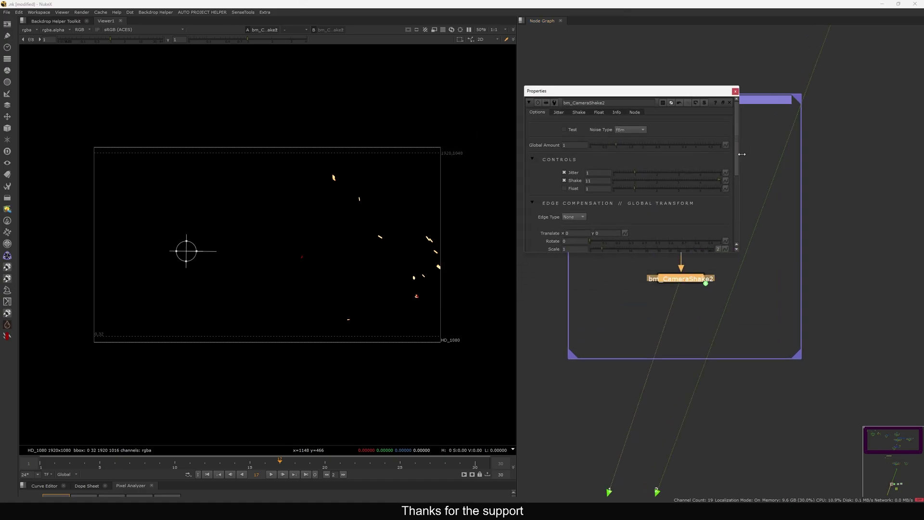
{"action": "left_click_drag", "start_coordinate": [737, 159], "coordinate": [738, 194]}
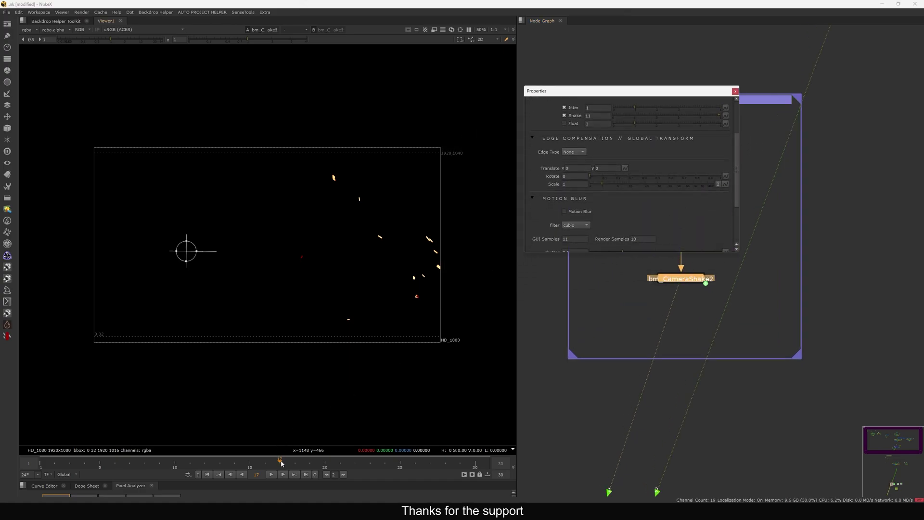
{"action": "left_click_drag", "start_coordinate": [281, 463], "coordinate": [310, 466]}
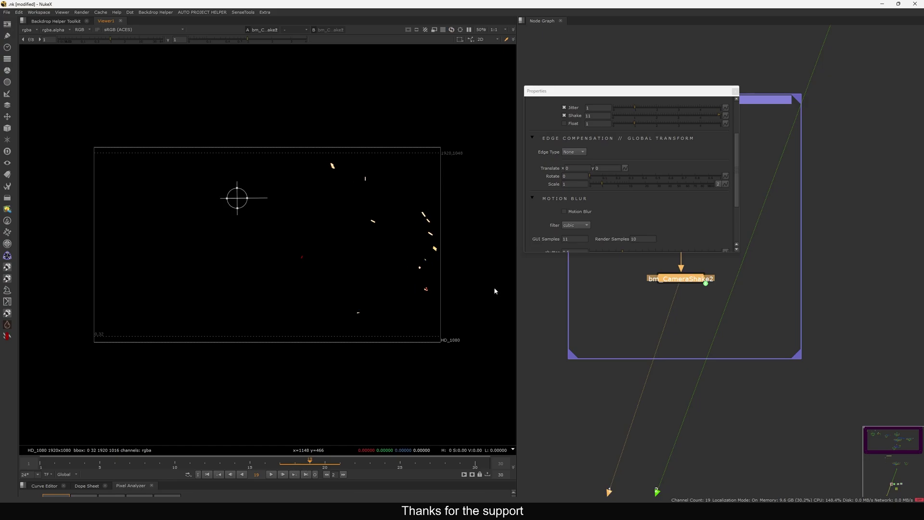
{"action": "left_click", "coordinate": [565, 212]}
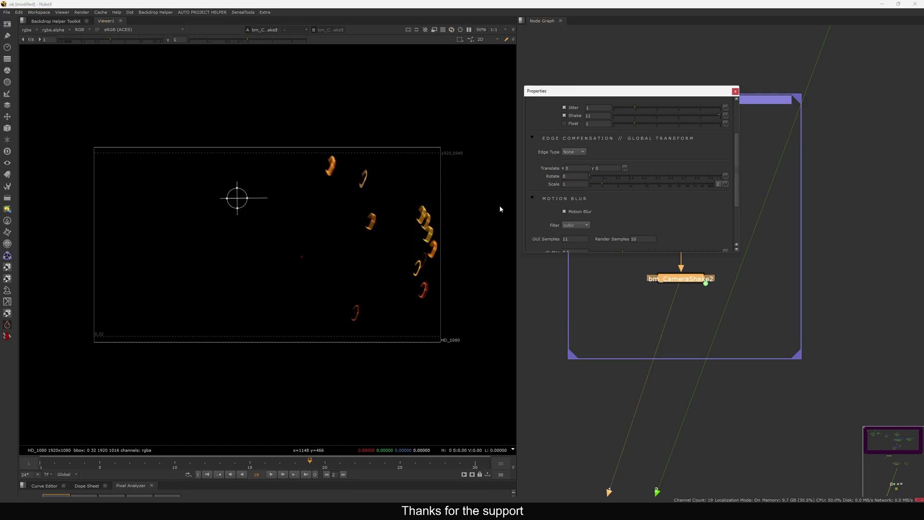
{"action": "left_click", "coordinate": [735, 91]}
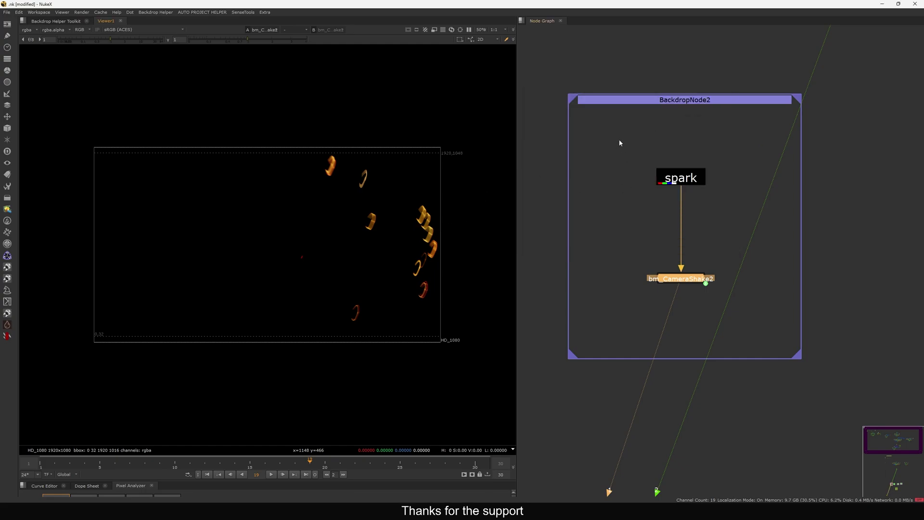
Compare the original spark with the motion-blurred bm_CameraShake2 result in BackdropNode2.
{"action": "left_click_drag", "start_coordinate": [619, 143], "coordinate": [741, 201]}
{"action": "key", "text": "1"}
{"action": "left_click", "coordinate": [590, 217]}
{"action": "scroll", "coordinate": [409, 226], "scroll_direction": "up", "scroll_amount": 8}
{"action": "scroll", "coordinate": [431, 217], "scroll_direction": "down", "scroll_amount": 6}
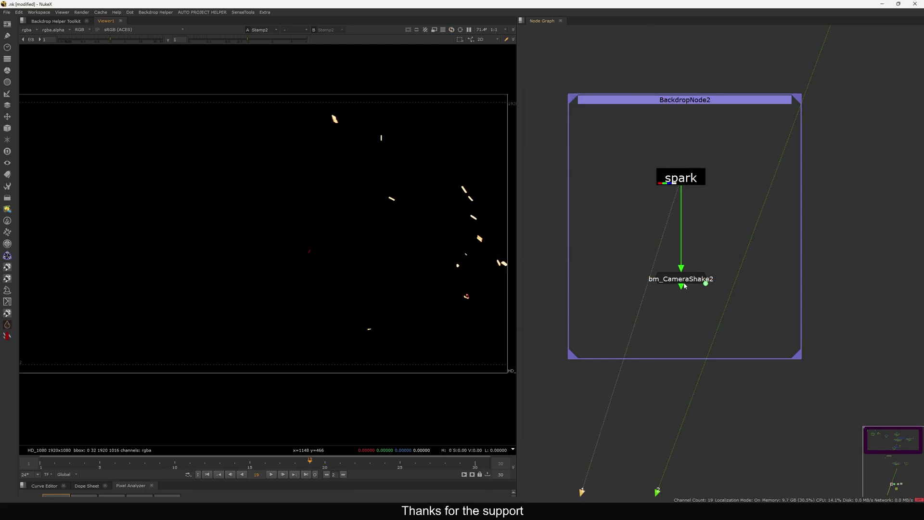
{"action": "left_click_drag", "start_coordinate": [617, 244], "coordinate": [761, 310]}
{"action": "key", "text": "1"}
{"action": "scroll", "coordinate": [379, 250], "scroll_direction": "up", "scroll_amount": 3}
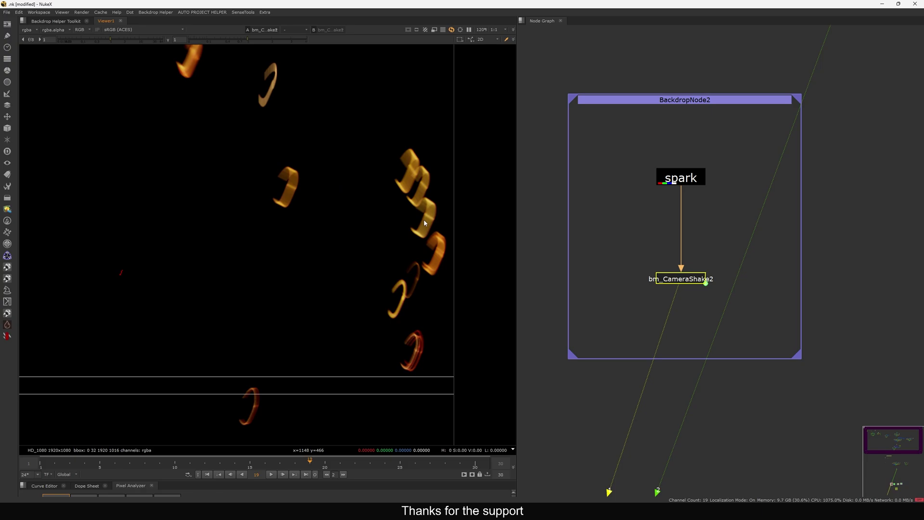
{"action": "scroll", "coordinate": [409, 232], "scroll_direction": "down", "scroll_amount": 4}
{"action": "scroll", "coordinate": [714, 286], "scroll_direction": "down", "scroll_amount": 3}
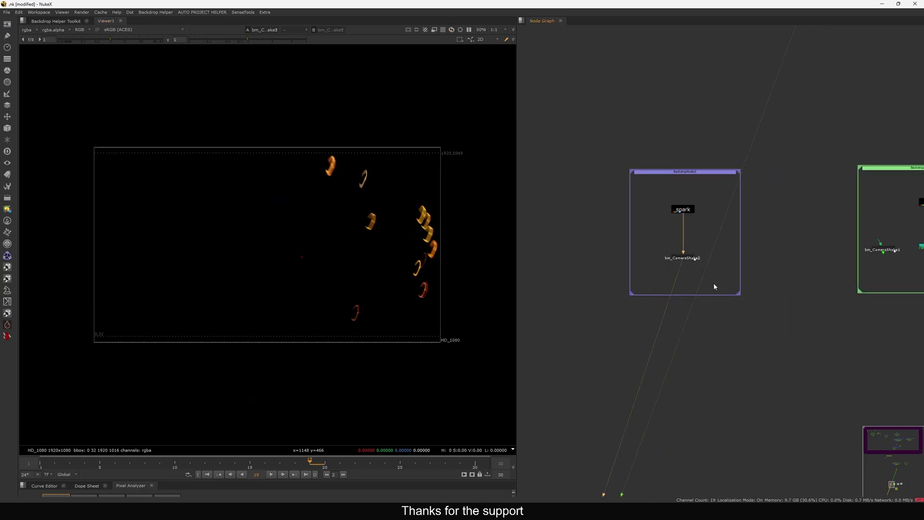
View the result of Transform49 in BackdropNode3.
{"action": "middle_click_drag", "start_coordinate": [855, 283], "coordinate": [634, 233]}
{"action": "scroll", "coordinate": [686, 203], "scroll_direction": "up", "scroll_amount": 2}
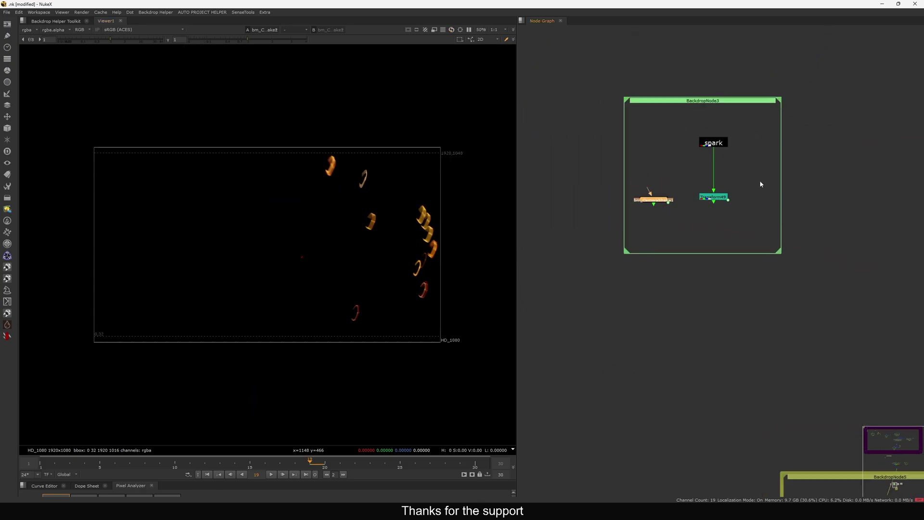
{"action": "left_click_drag", "start_coordinate": [761, 184], "coordinate": [695, 219]}
{"action": "key", "text": "1"}
{"action": "scroll", "coordinate": [712, 197], "scroll_direction": "up", "scroll_amount": 4}
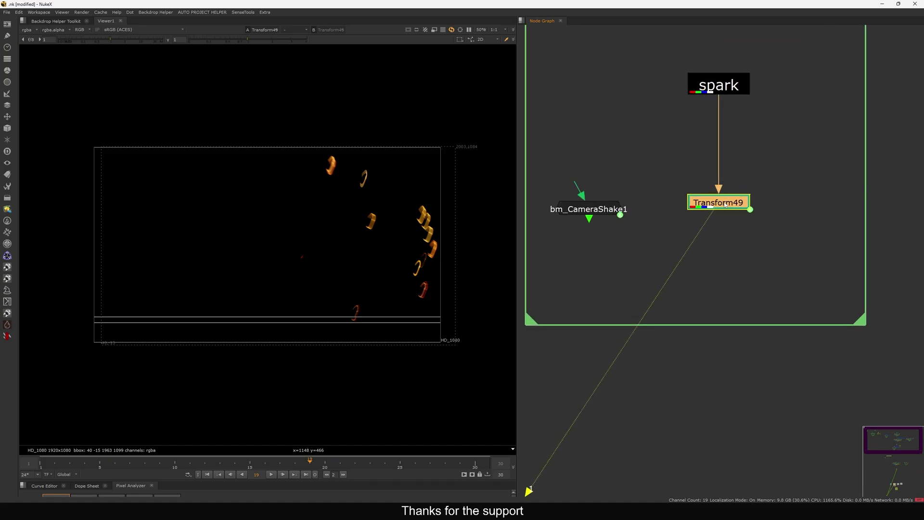
{"action": "double_click", "coordinate": [725, 205]}
{"action": "left_click", "coordinate": [719, 282]}
View the VectorBlur34 result in BackdropNode4, switching the node off and on to compare the sparks.
{"action": "scroll", "coordinate": [725, 212], "scroll_direction": "down", "scroll_amount": 8}
{"action": "middle_click_drag", "start_coordinate": [846, 210], "coordinate": [740, 209]}
{"action": "scroll", "coordinate": [740, 210], "scroll_direction": "up", "scroll_amount": 5}
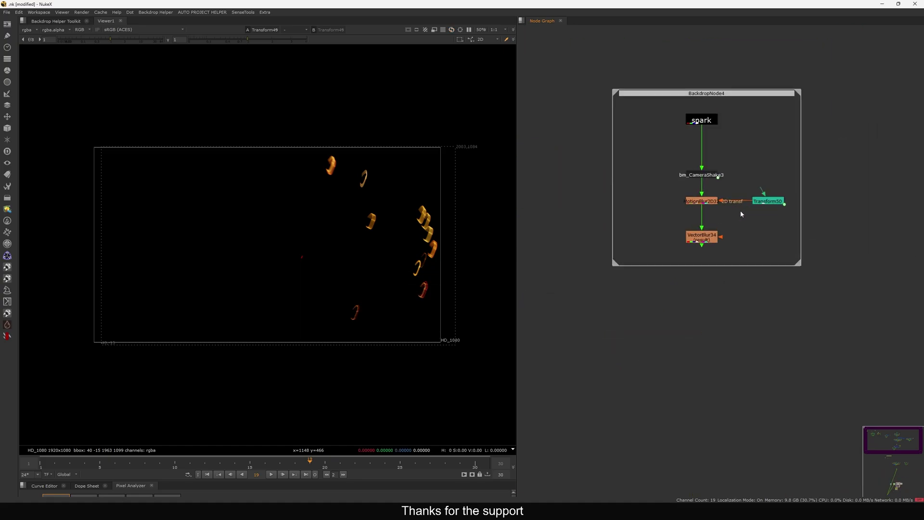
{"action": "left_click", "coordinate": [774, 201]}
{"action": "left_click_drag", "start_coordinate": [775, 202], "coordinate": [777, 202]}
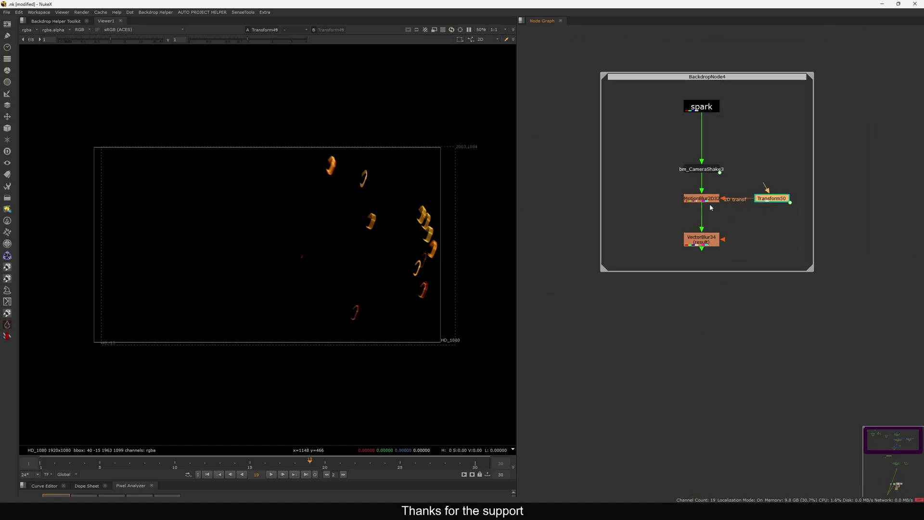
{"action": "left_click", "coordinate": [699, 236]}
{"action": "key", "text": "1"}
{"action": "key", "text": "d"}
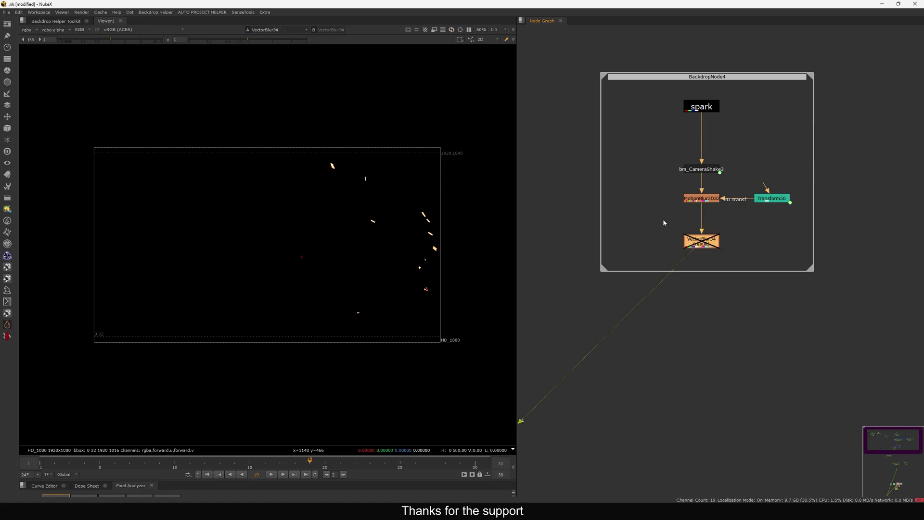
{"action": "scroll", "coordinate": [415, 223], "scroll_direction": "up", "scroll_amount": 8}
{"action": "scroll", "coordinate": [389, 229], "scroll_direction": "down", "scroll_amount": 3}
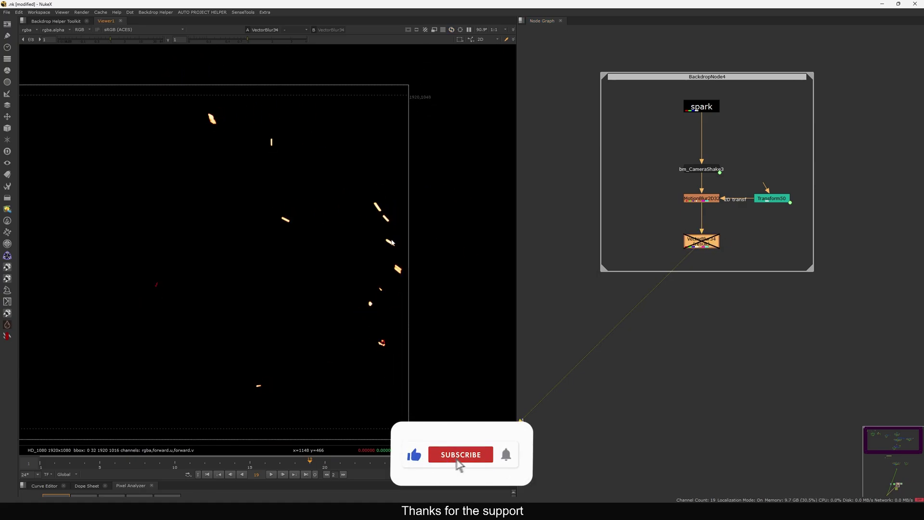
{"action": "middle_click_drag", "start_coordinate": [758, 242], "coordinate": [776, 260]}
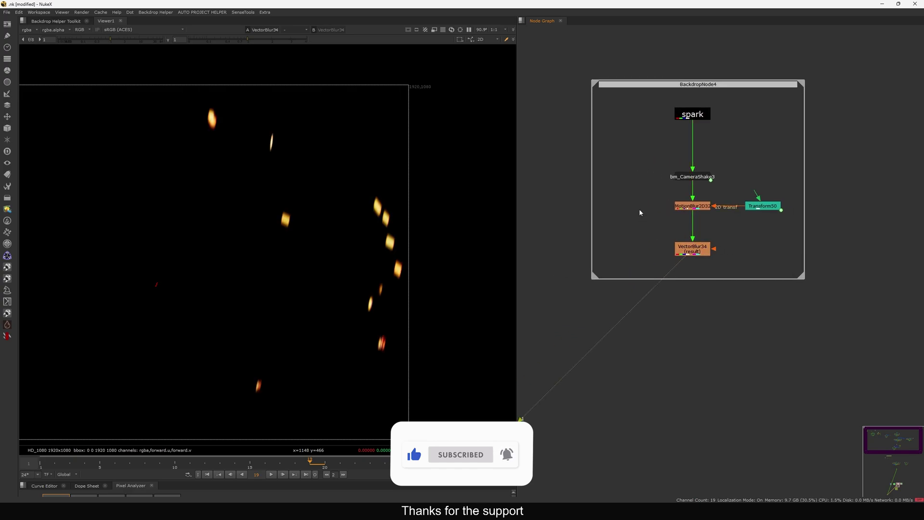
Try feeding VectorBlur34 from a VectorGenerator sourced from bm_CameraShake3, and compare the result with the blur off and on.
{"action": "key", "text": "Tab"}
{"action": "type", "text": "vect"}
{"action": "left_click", "coordinate": [588, 219]}
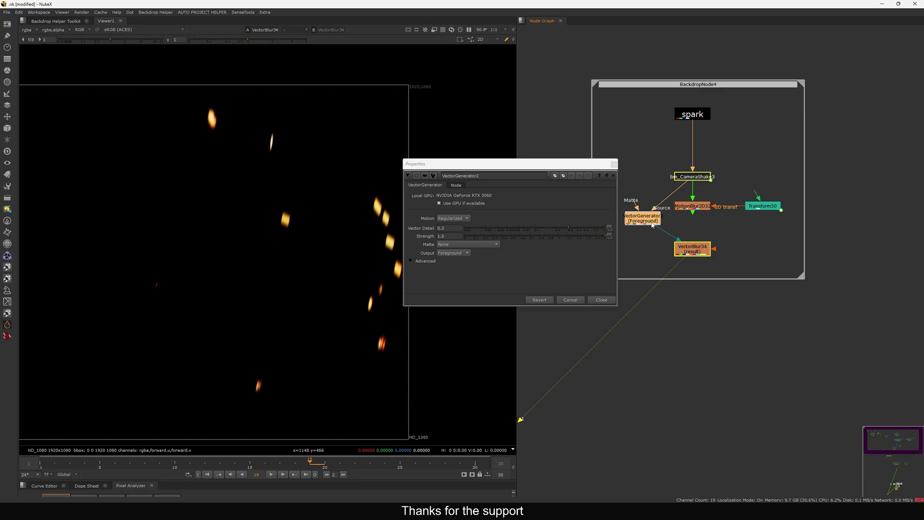
{"action": "left_click", "coordinate": [614, 164]}
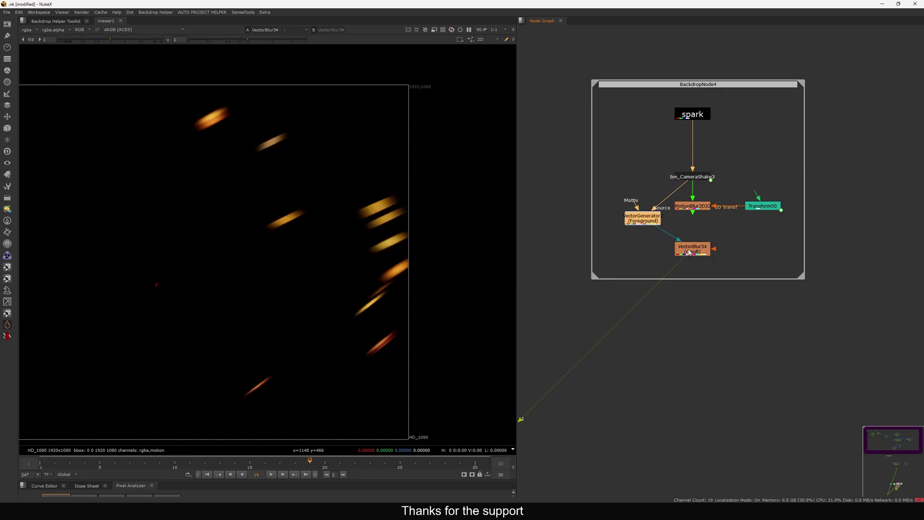
{"action": "key", "text": "d"}
{"action": "key", "text": "d"}
Delete the VectorGenerator and reconnect VectorBlur34's input to the MotionBlur2D node.
{"action": "left_click_drag", "start_coordinate": [645, 219], "coordinate": [639, 211]}
{"action": "left_click_drag", "start_coordinate": [697, 210], "coordinate": [643, 214]}
{"action": "key", "text": "Delete"}
{"action": "left_click_drag", "start_coordinate": [694, 252], "coordinate": [697, 252]}
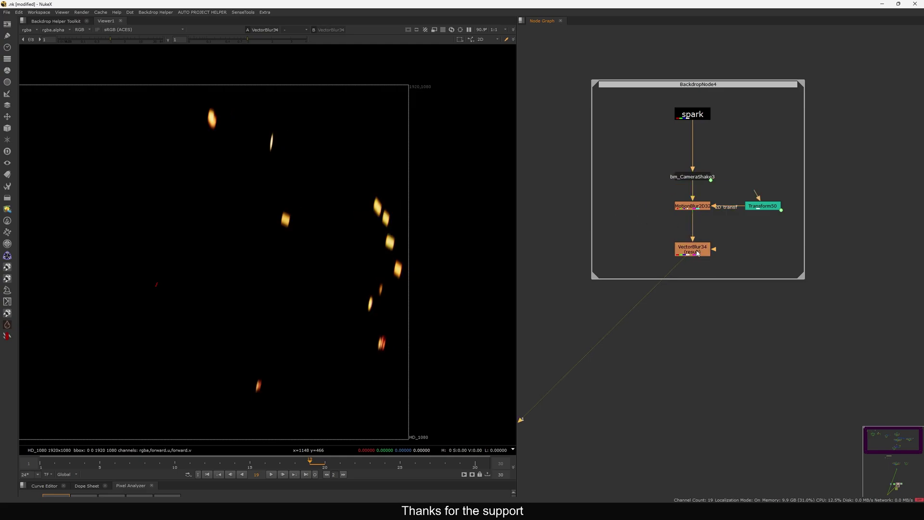
Toggle VectorBlur34 off and on repeatedly to compare the sparks with and without the blur from MotionBlur2D vectors.
{"action": "left_click", "coordinate": [695, 250]}
{"action": "key", "text": "d"}
{"action": "key", "text": "d"}
{"action": "key", "text": "d"}
{"action": "key", "text": "d"}
{"action": "key", "text": "d"}
{"action": "key", "text": "d"}
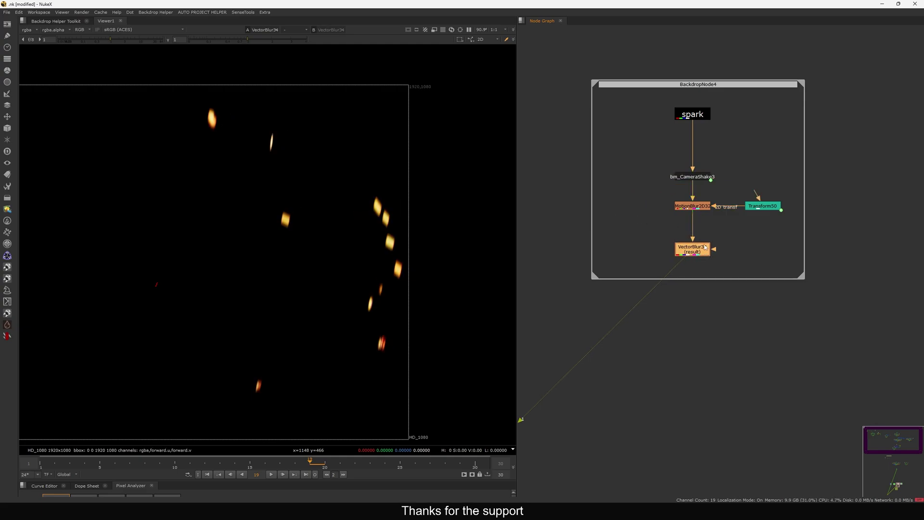
Return the viewer to Transform49 in BackdropNode3 to compare its curved blur with the VectorBlur34 result.
{"action": "middle_click_drag", "start_coordinate": [736, 205], "coordinate": [704, 230], "text": "alt"}
{"action": "left_click_drag", "start_coordinate": [685, 194], "coordinate": [657, 213]}
{"action": "key", "text": "1"}
{"action": "middle_click_drag", "start_coordinate": [731, 240], "coordinate": [658, 244]}
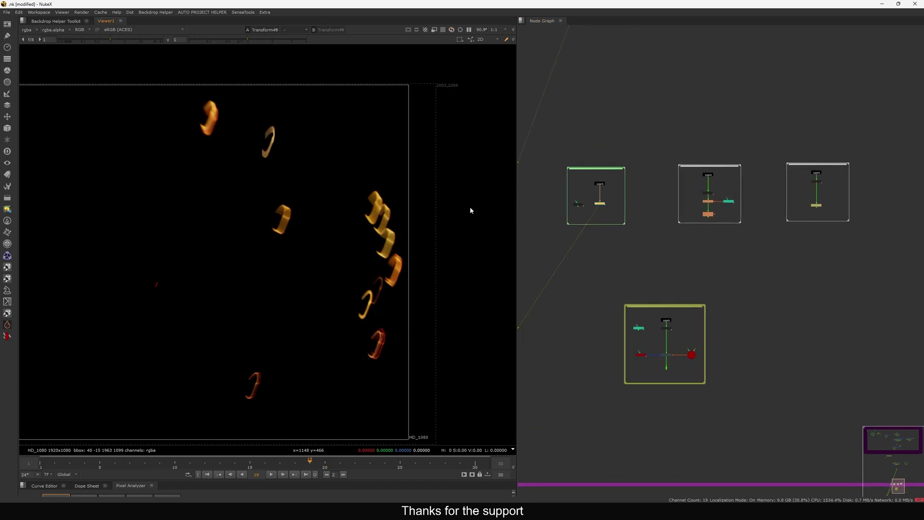
View the unblurred bm_CameraShake5 result in BackdropNode9.
{"action": "middle_click_drag", "start_coordinate": [798, 216], "coordinate": [733, 217]}
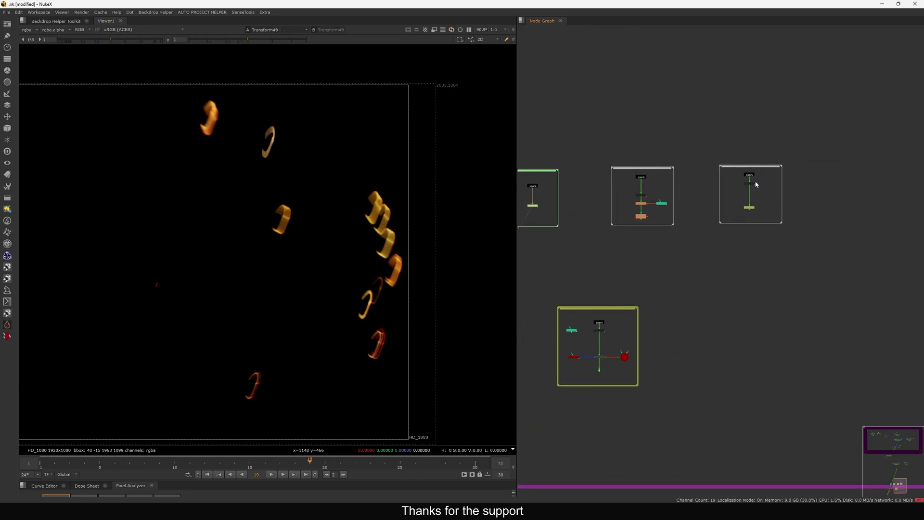
{"action": "scroll", "coordinate": [753, 175], "scroll_direction": "up", "scroll_amount": 6}
{"action": "left_click_drag", "start_coordinate": [800, 190], "coordinate": [701, 215]}
{"action": "key", "text": "1"}
{"action": "middle_click_drag", "start_coordinate": [749, 278], "coordinate": [738, 236]}
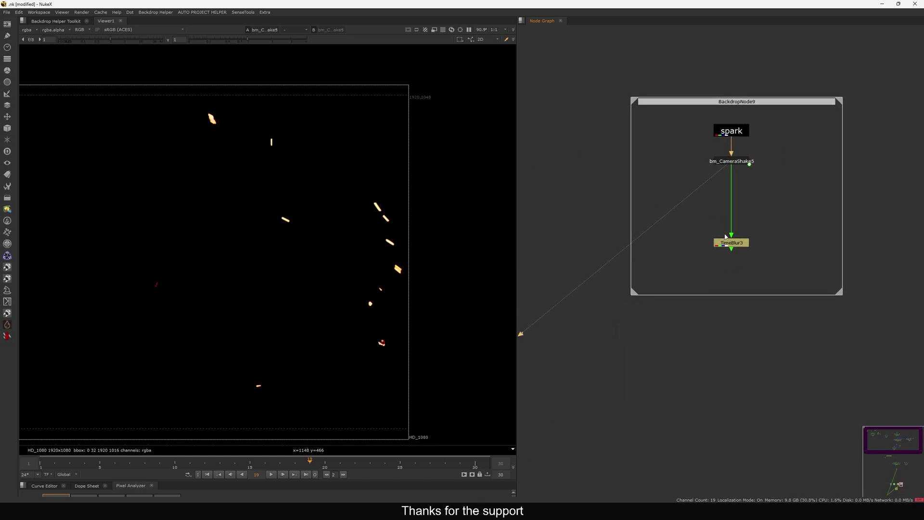
View the TimeBlur3 result on the sparks in BackdropNode9.
{"action": "scroll", "coordinate": [738, 236], "scroll_direction": "up", "scroll_amount": 2}
{"action": "left_click_drag", "start_coordinate": [789, 228], "coordinate": [655, 288]}
{"action": "key", "text": "1"}
{"action": "middle_click_drag", "start_coordinate": [669, 226], "coordinate": [700, 224]}
{"action": "left_click", "coordinate": [622, 236]}
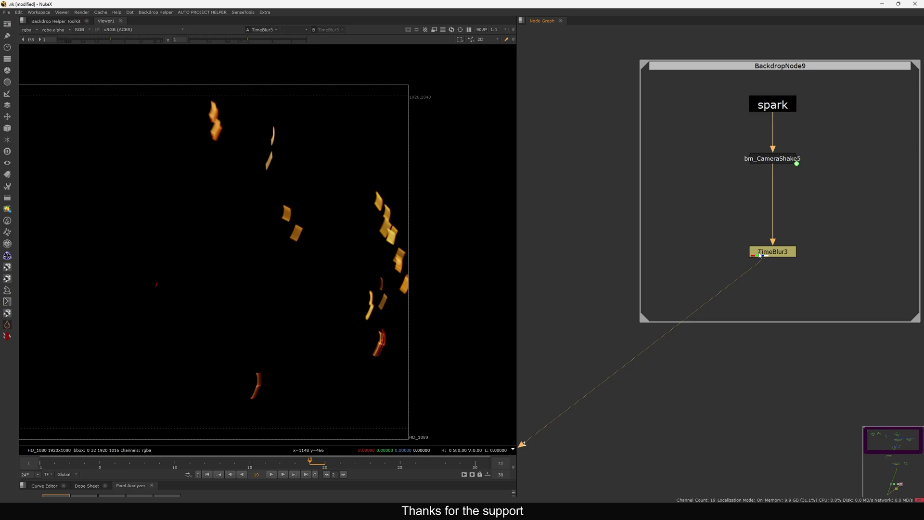
Set the shutter of TimeBlur3 to 0.5.
{"action": "left_click", "coordinate": [769, 254]}
{"action": "double_click", "coordinate": [773, 251]}
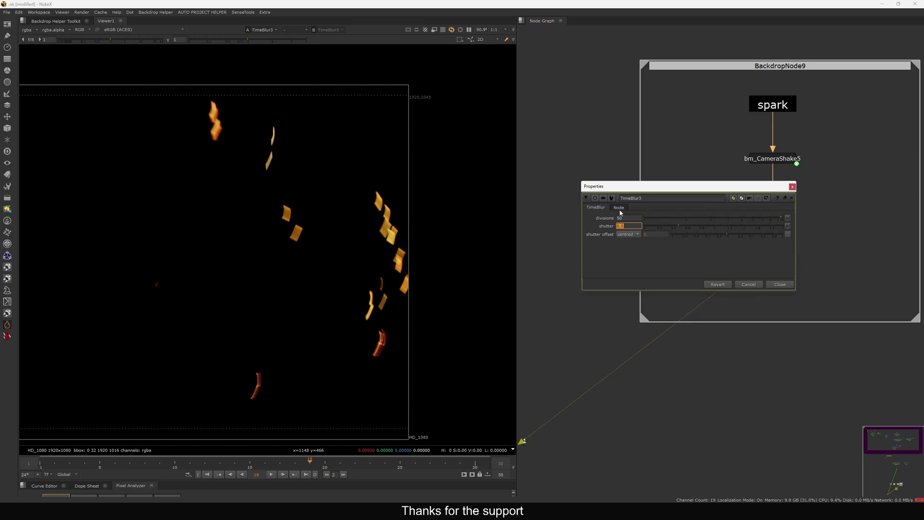
{"action": "left_click", "coordinate": [792, 186]}
View the Transform49 result in BackdropNode3 as the reference for the TimeBlur comparison.
{"action": "scroll", "coordinate": [674, 216], "scroll_direction": "down", "scroll_amount": 2}
{"action": "middle_click_drag", "start_coordinate": [626, 226], "coordinate": [801, 221]}
{"action": "left_click", "coordinate": [630, 243]}
{"action": "scroll", "coordinate": [640, 216], "scroll_direction": "down", "scroll_amount": 3}
{"action": "middle_click_drag", "start_coordinate": [575, 250], "coordinate": [746, 250]}
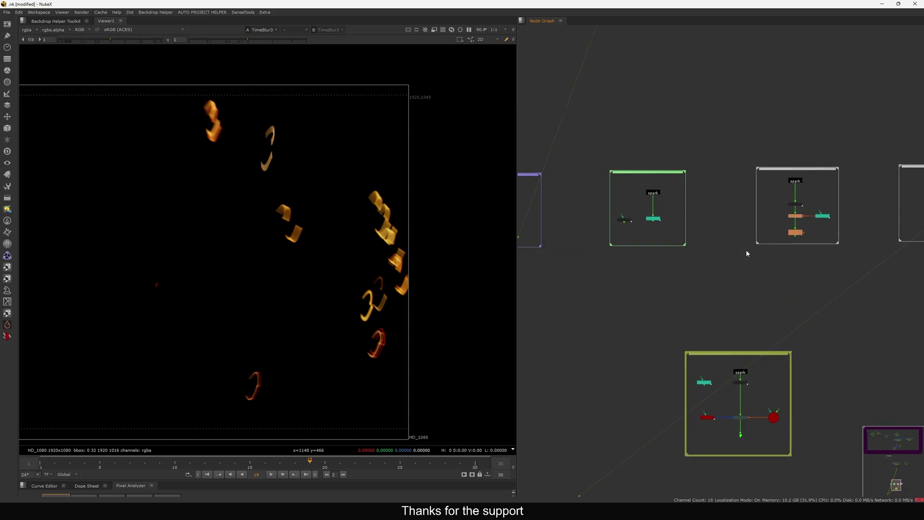
{"action": "left_click", "coordinate": [653, 218]}
{"action": "key", "text": "1"}
{"action": "left_click", "coordinate": [709, 252]}
{"action": "middle_click_drag", "start_coordinate": [908, 236], "coordinate": [779, 230]}
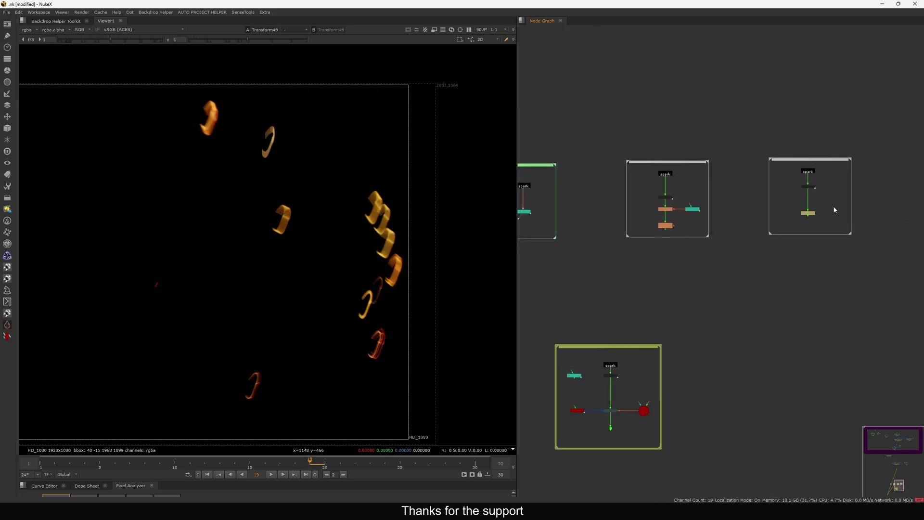
Assign TimeBlur3 to viewer input 2 and alternate repeatedly with Transform49 to compare their curved blur.
{"action": "left_click", "coordinate": [807, 213]}
{"action": "key", "text": "2"}
{"action": "key", "text": "1"}
{"action": "key", "text": "2"}
{"action": "key", "text": "1"}
{"action": "key", "text": "2"}
{"action": "key", "text": "1"}
{"action": "key", "text": "2"}
{"action": "key", "text": "1"}
{"action": "key", "text": "2"}
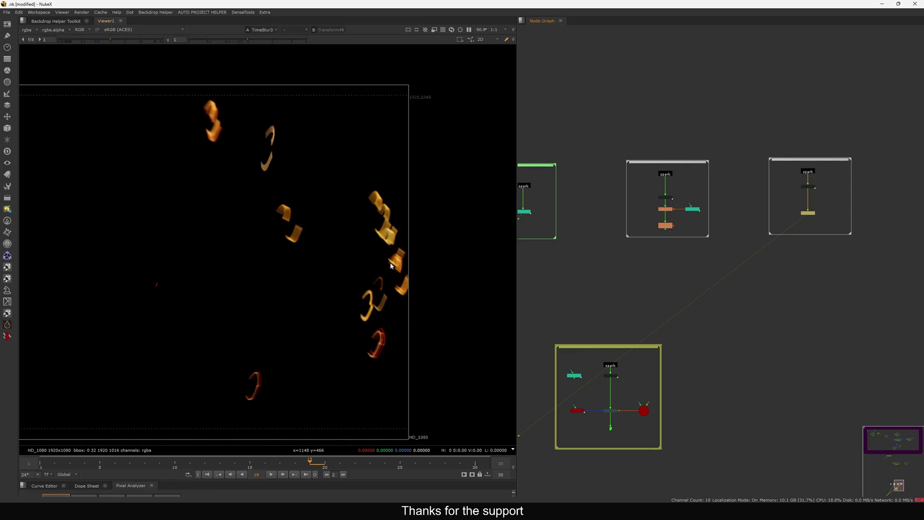
{"action": "key", "text": "1"}
Set the divisions of TimeBlur3 to 100 and view its result.
{"action": "scroll", "coordinate": [818, 204], "scroll_direction": "up", "scroll_amount": 5}
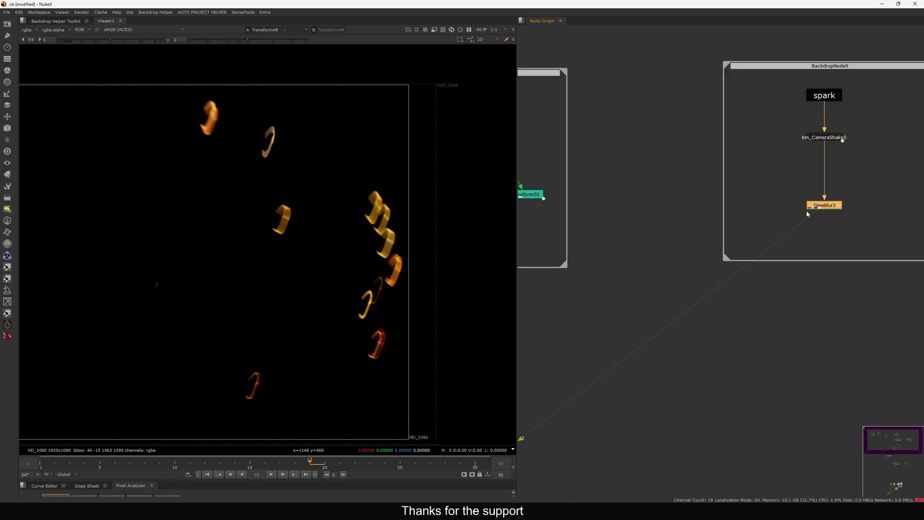
{"action": "scroll", "coordinate": [807, 214], "scroll_direction": "up", "scroll_amount": 3}
{"action": "double_click", "coordinate": [796, 214]}
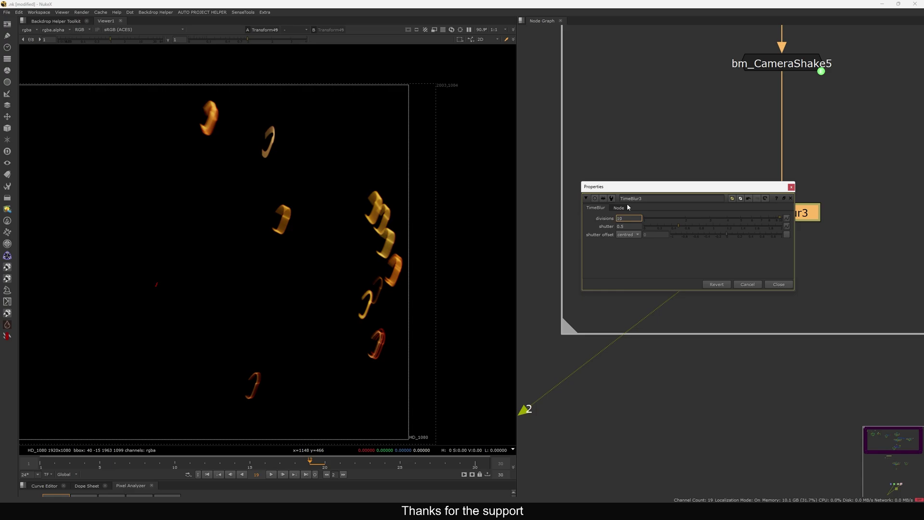
{"action": "left_click", "coordinate": [803, 226]}
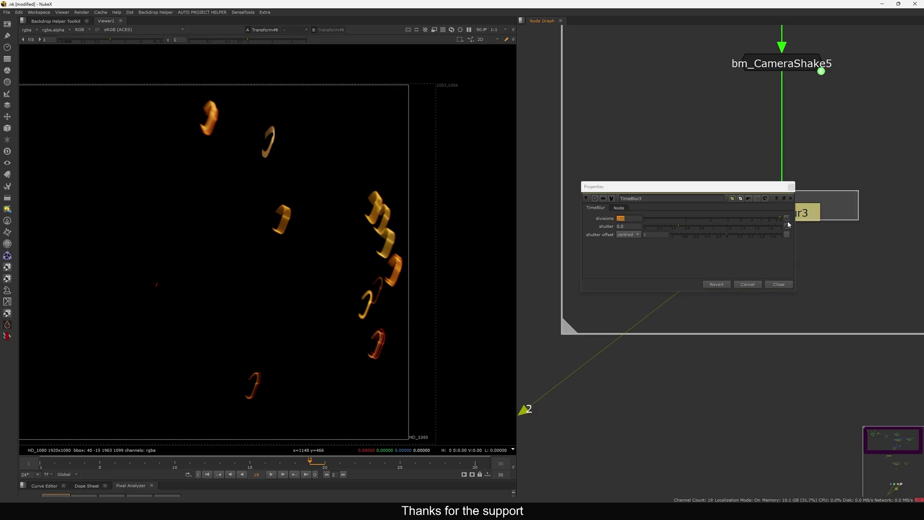
{"action": "key", "text": "2"}
{"action": "left_click", "coordinate": [773, 286]}
View the spark source and the bm_CameraShake4 result in BackdropNode5 with the whole frame fitted in the viewer.
{"action": "scroll", "coordinate": [742, 283], "scroll_direction": "down", "scroll_amount": 6}
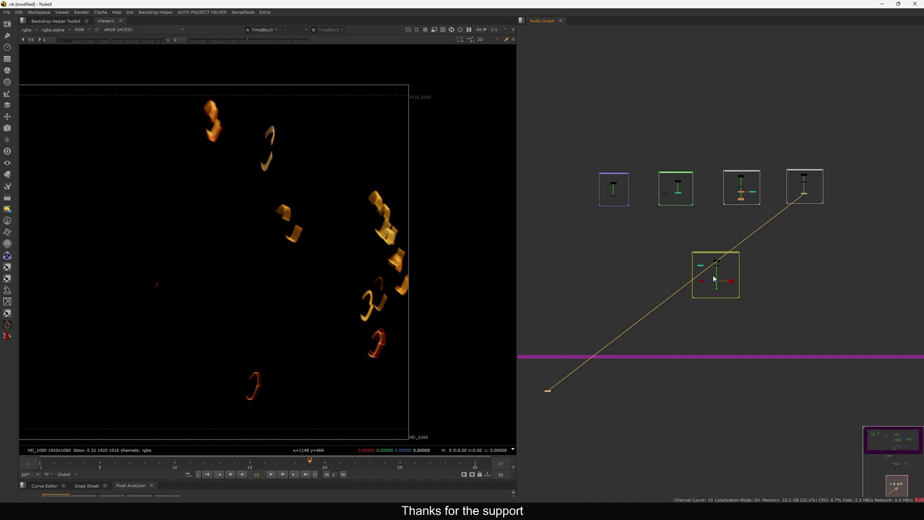
{"action": "scroll", "coordinate": [712, 275], "scroll_direction": "up", "scroll_amount": 8}
{"action": "left_click_drag", "start_coordinate": [672, 256], "coordinate": [657, 262]}
{"action": "key", "text": "1"}
{"action": "left_click", "coordinate": [654, 240]}
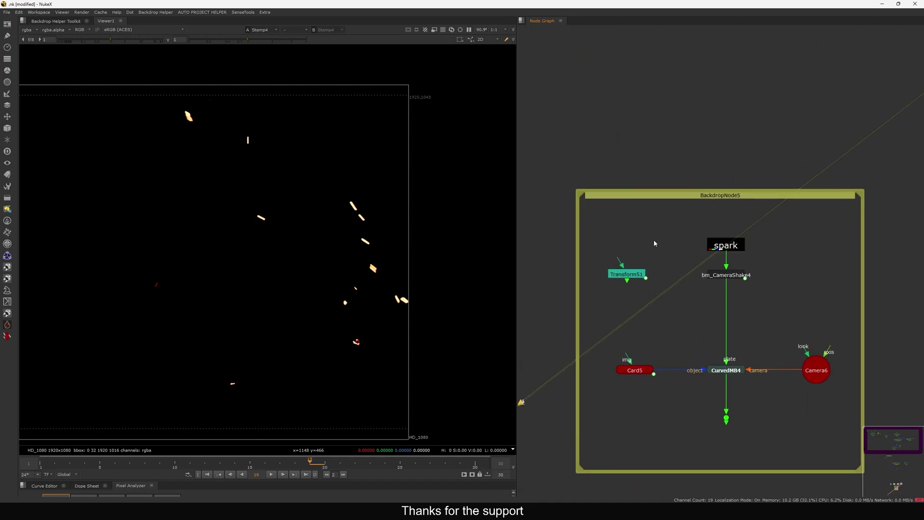
{"action": "key", "text": "f"}
{"action": "left_click", "coordinate": [725, 275]}
{"action": "key", "text": "1"}
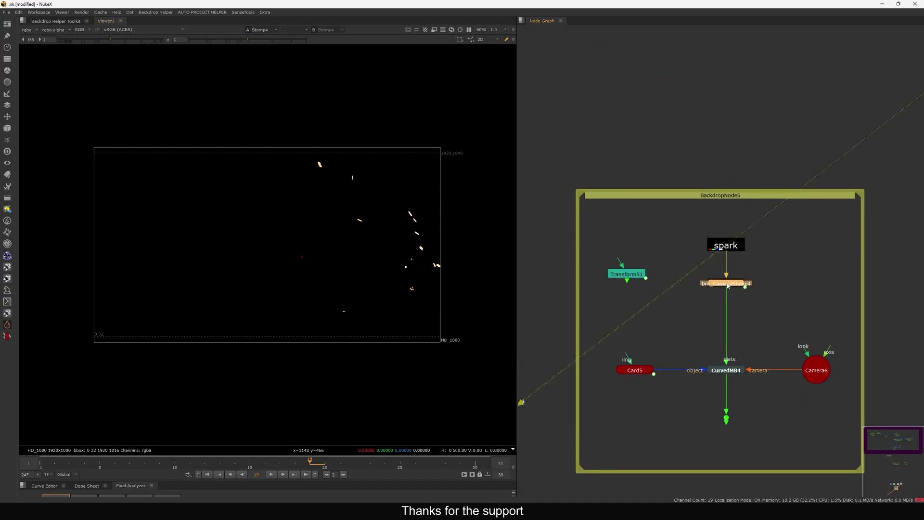
View the CurvedMB4 output through the dot below it in BackdropNode5.
{"action": "middle_click_drag", "start_coordinate": [730, 371], "coordinate": [734, 287]}
{"action": "left_click_drag", "start_coordinate": [769, 266], "coordinate": [684, 306]}
{"action": "left_click_drag", "start_coordinate": [787, 311], "coordinate": [703, 344]}
{"action": "scroll", "coordinate": [747, 285], "scroll_direction": "up", "scroll_amount": 4}
{"action": "left_click_drag", "start_coordinate": [788, 259], "coordinate": [655, 318]}
{"action": "middle_click_drag", "start_coordinate": [741, 364], "coordinate": [738, 307]}
{"action": "left_click_drag", "start_coordinate": [787, 295], "coordinate": [627, 385]}
{"action": "key", "text": "1"}
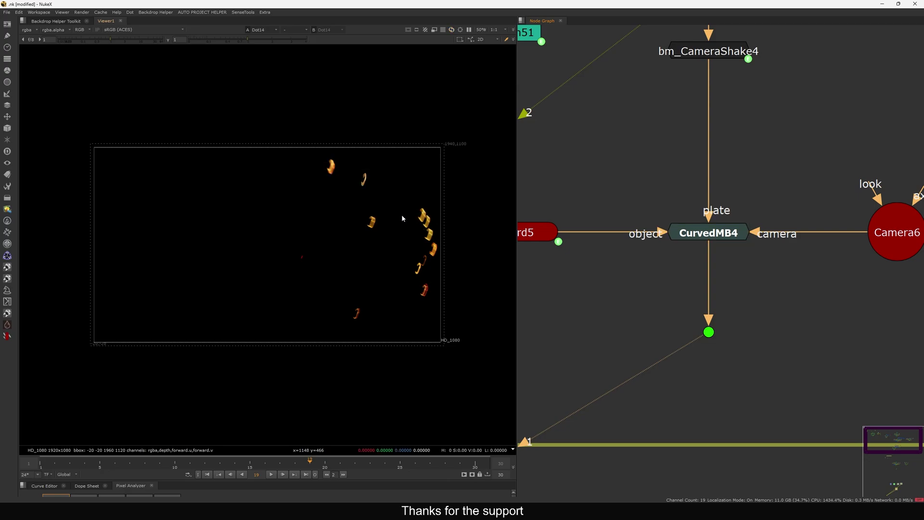
Play the CurvedMB4 output briefly and check the curved blur on other frames, including frame 16.
{"action": "scroll", "coordinate": [402, 214], "scroll_direction": "up", "scroll_amount": 1}
{"action": "scroll", "coordinate": [696, 272], "scroll_direction": "down", "scroll_amount": 1}
{"action": "left_click_drag", "start_coordinate": [818, 355], "coordinate": [669, 422]}
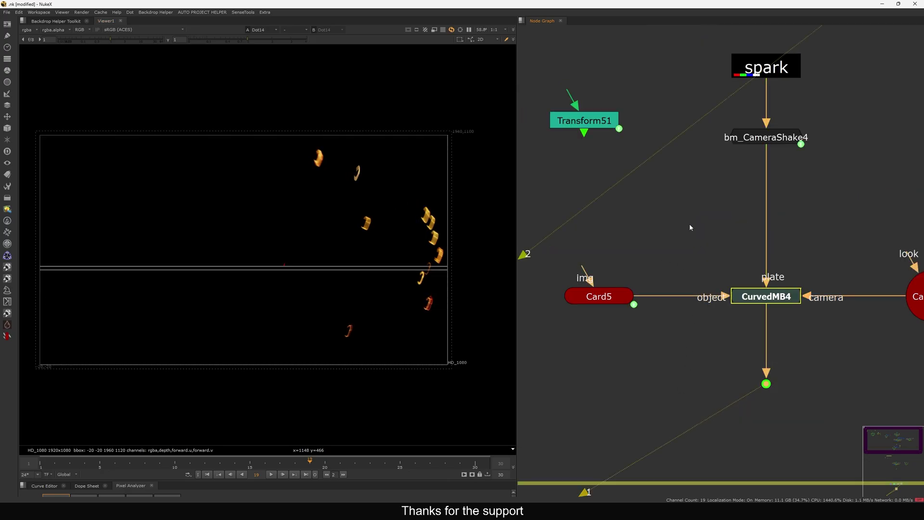
{"action": "middle_click_drag", "start_coordinate": [695, 219], "coordinate": [673, 262]}
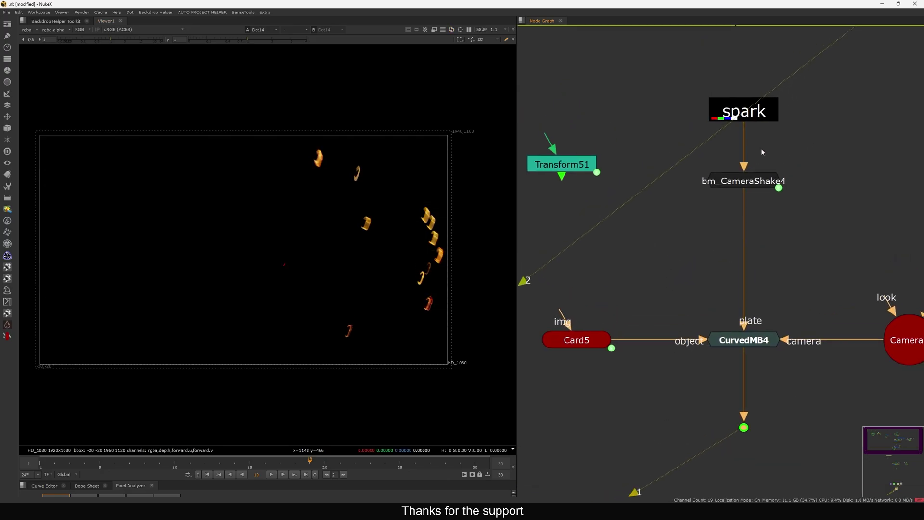
{"action": "left_click_drag", "start_coordinate": [871, 70], "coordinate": [659, 153]}
{"action": "left_click", "coordinate": [743, 339]}
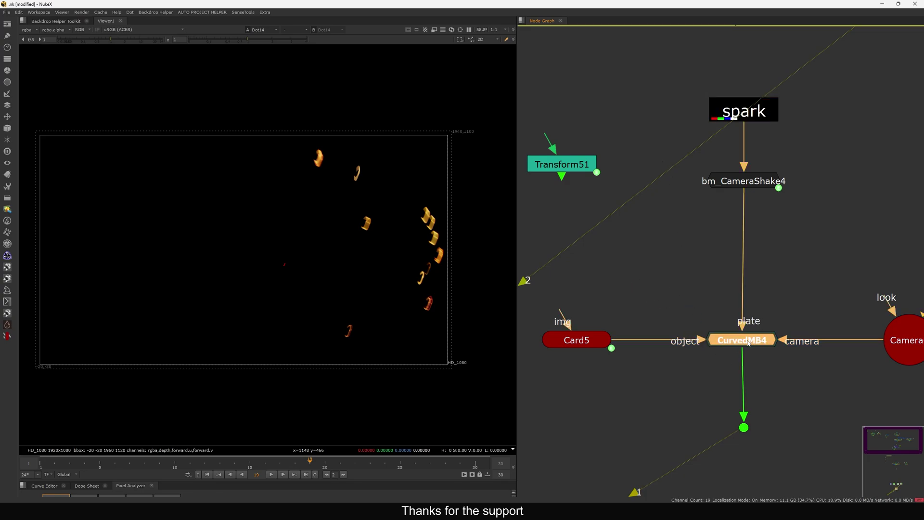
{"action": "left_click", "coordinate": [271, 475]}
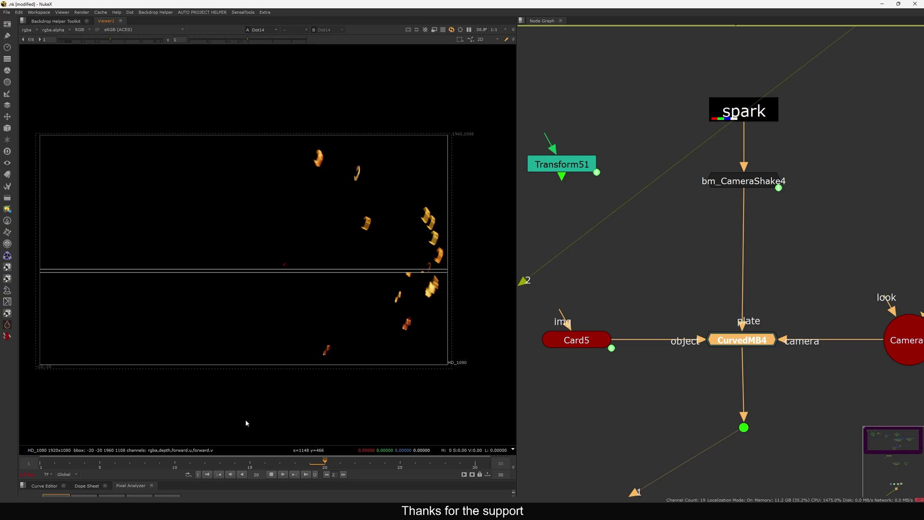
{"action": "left_click", "coordinate": [271, 475]}
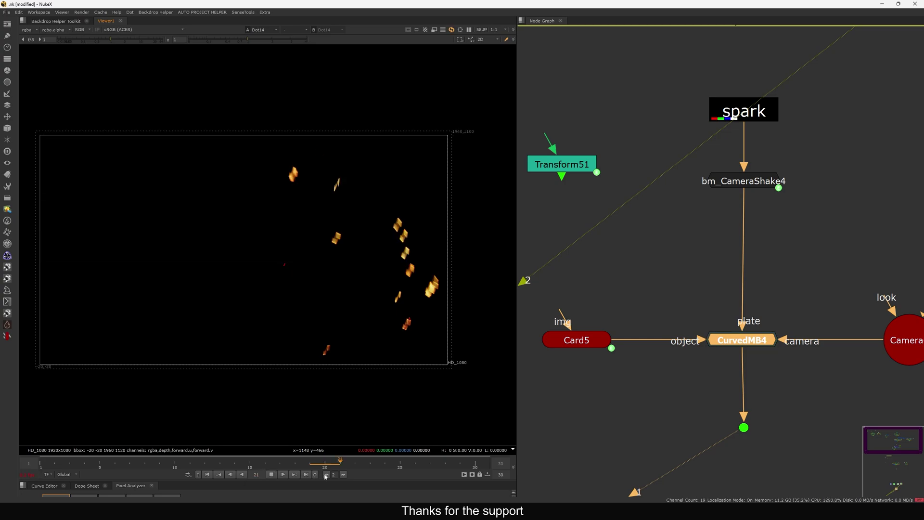
{"action": "left_click", "coordinate": [371, 463]}
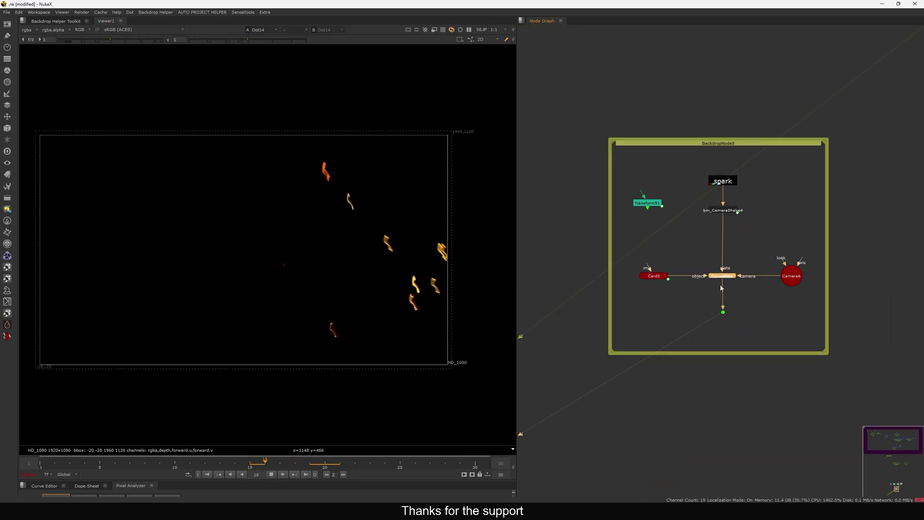
Assign Transform49 in BackdropNode3 to viewer input 2 and alternate it with the CurvedMB4 output.
{"action": "left_click_drag", "start_coordinate": [752, 299], "coordinate": [655, 343]}
{"action": "scroll", "coordinate": [702, 303], "scroll_direction": "down", "scroll_amount": 4}
{"action": "middle_click_drag", "start_coordinate": [701, 304], "coordinate": [690, 365]}
{"action": "middle_click_drag", "start_coordinate": [653, 192], "coordinate": [690, 209]}
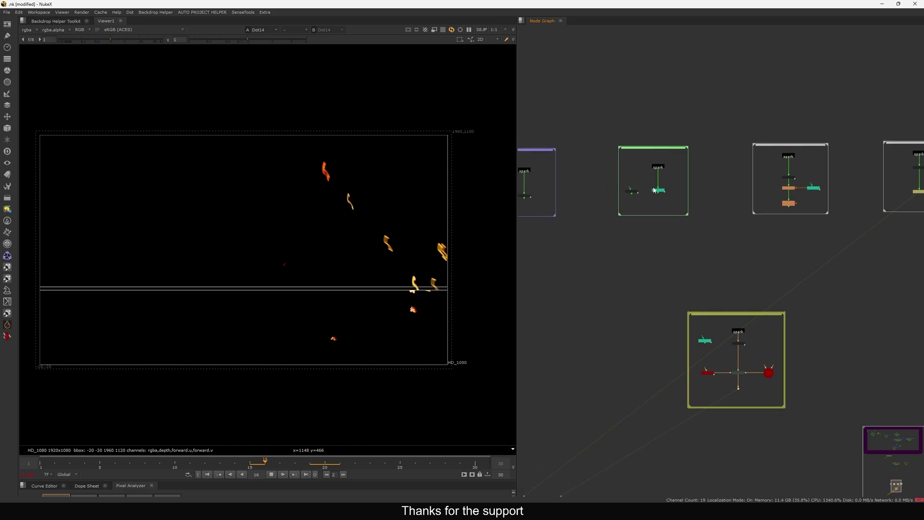
{"action": "key", "text": "f"}
{"action": "middle_click_drag", "start_coordinate": [711, 328], "coordinate": [681, 196]}
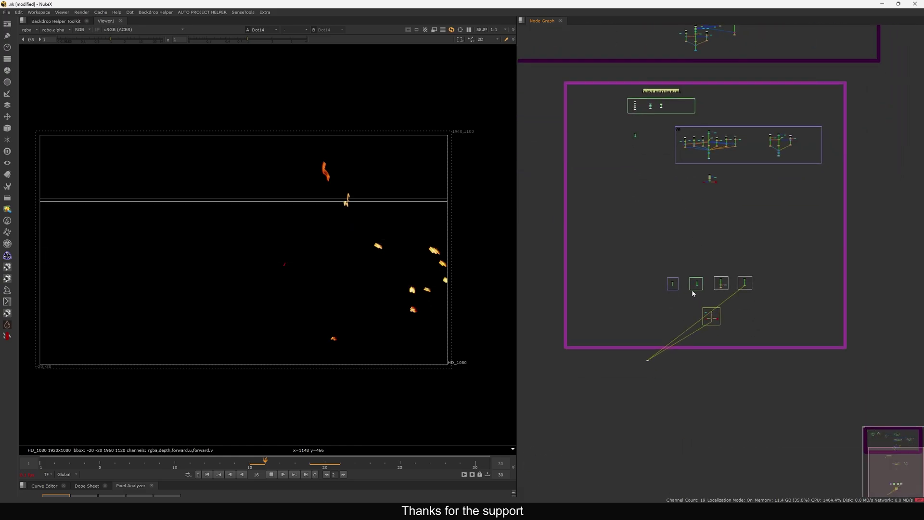
{"action": "scroll", "coordinate": [696, 288], "scroll_direction": "up", "scroll_amount": 15}
{"action": "key", "text": "2"}
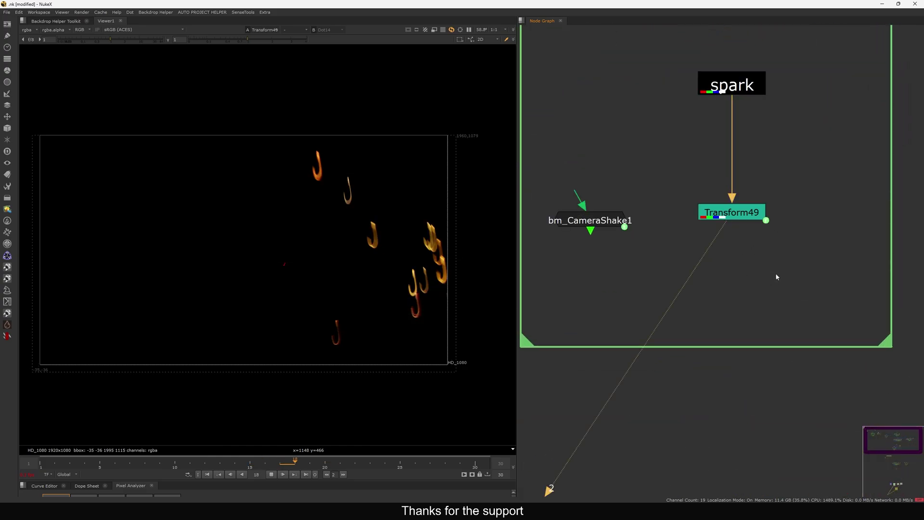
{"action": "key", "text": "1"}
{"action": "key", "text": "2"}
{"action": "key", "text": "1"}
Examine the CurvedMB4 setup in BackdropNode5 and its rendered blur at frame 18.
{"action": "scroll", "coordinate": [750, 247], "scroll_direction": "down", "scroll_amount": 7}
{"action": "middle_click_drag", "start_coordinate": [728, 455], "coordinate": [700, 264]}
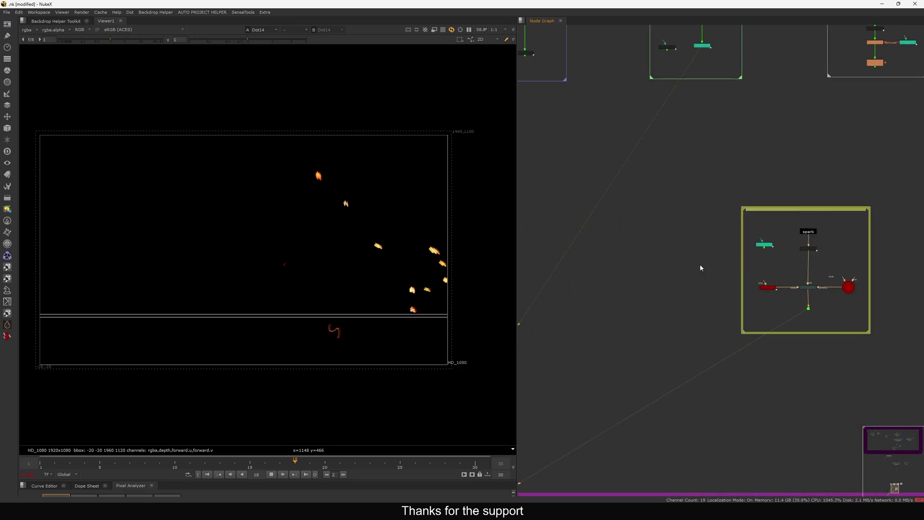
{"action": "scroll", "coordinate": [802, 216], "scroll_direction": "up", "scroll_amount": 5}
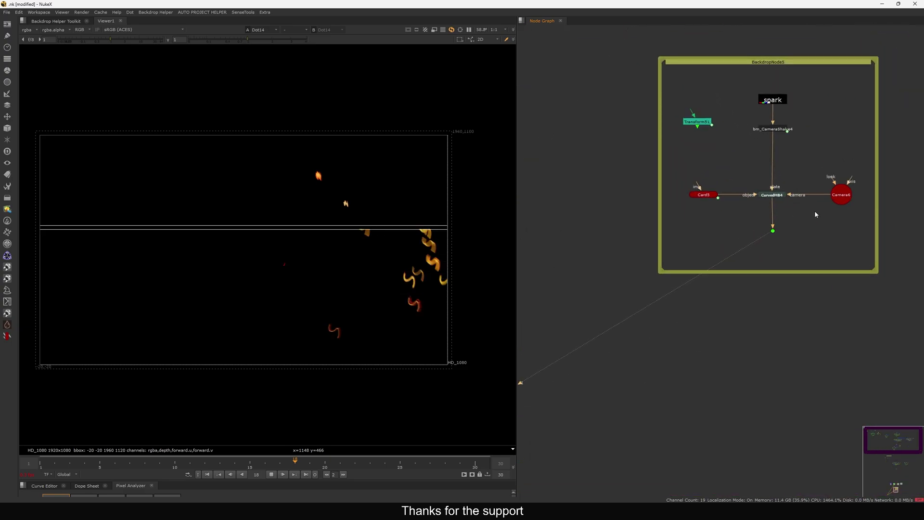
{"action": "middle_click_drag", "start_coordinate": [815, 215], "coordinate": [811, 215]}
{"action": "left_click", "coordinate": [772, 195]}
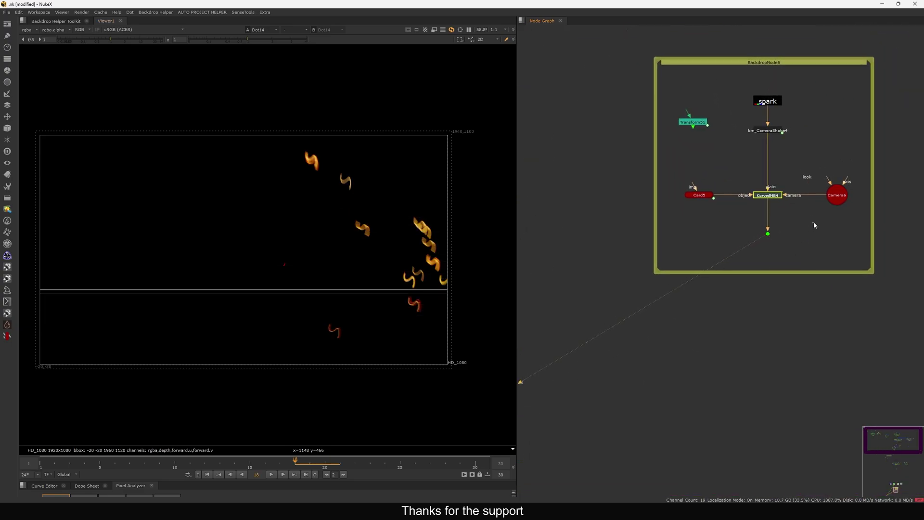
{"action": "left_click_drag", "start_coordinate": [814, 222], "coordinate": [689, 297]}
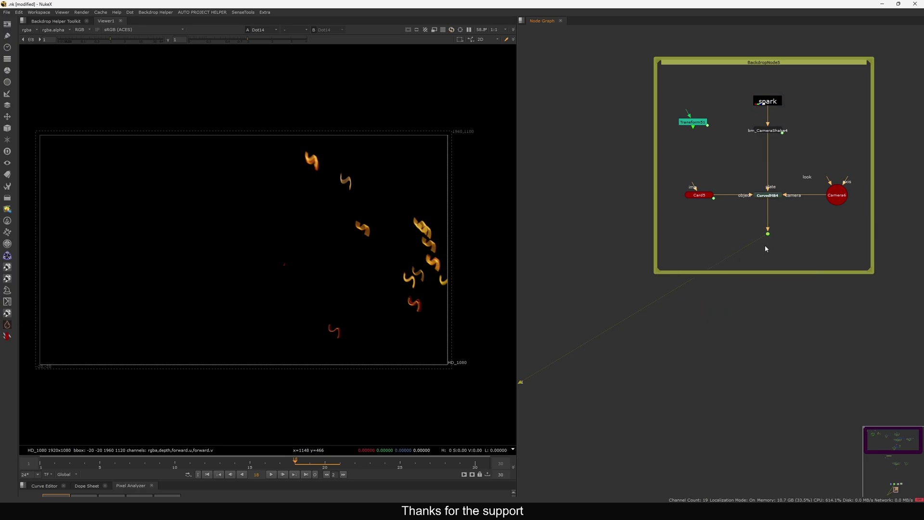
{"action": "scroll", "coordinate": [761, 210], "scroll_direction": "up", "scroll_amount": 3}
{"action": "left_click_drag", "start_coordinate": [815, 177], "coordinate": [698, 225]}
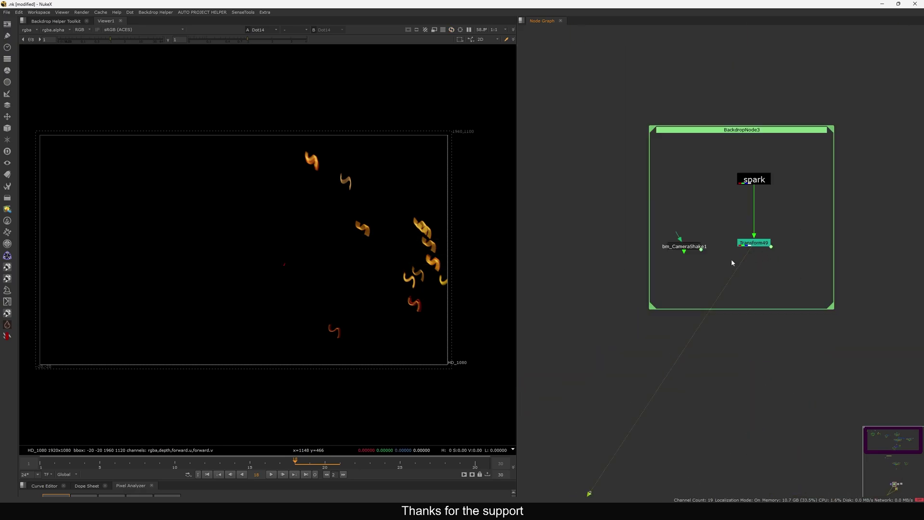
View Transform49's rendered blur at frame 18, then return to the CurvedMB4 output to compare the curves.
{"action": "left_click_drag", "start_coordinate": [810, 229], "coordinate": [723, 278]}
{"action": "key", "text": "1"}
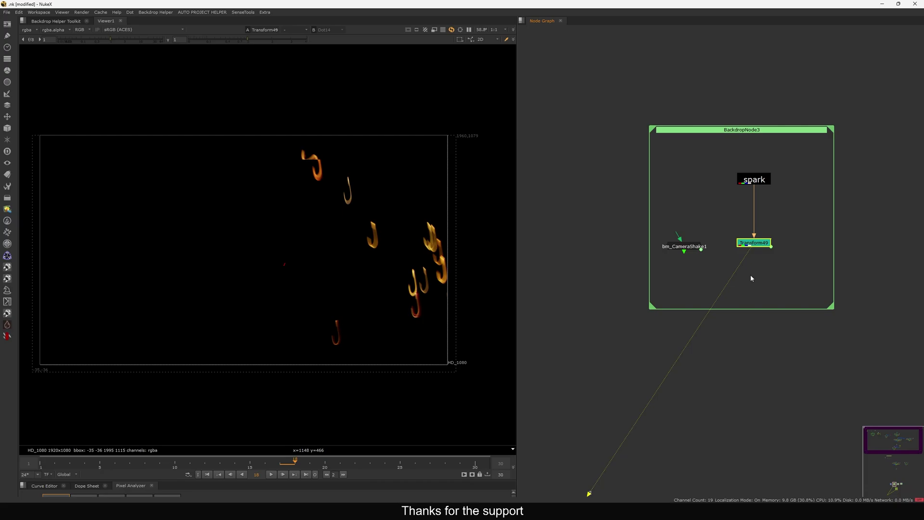
{"action": "left_click", "coordinate": [739, 280]}
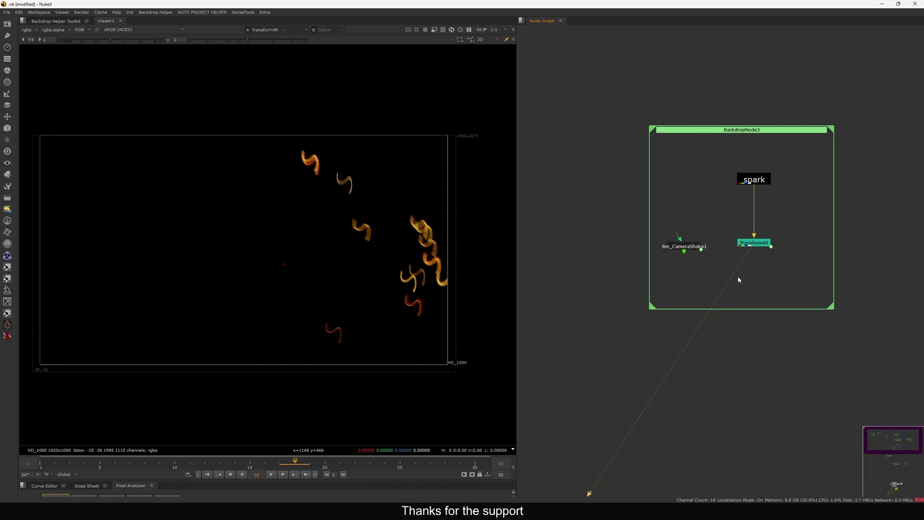
{"action": "key", "text": "1"}
View the CurvedMB4 node directly in BackdropNode5.
{"action": "scroll", "coordinate": [759, 248], "scroll_direction": "down", "scroll_amount": 7}
{"action": "middle_click_drag", "start_coordinate": [722, 332], "coordinate": [699, 218]}
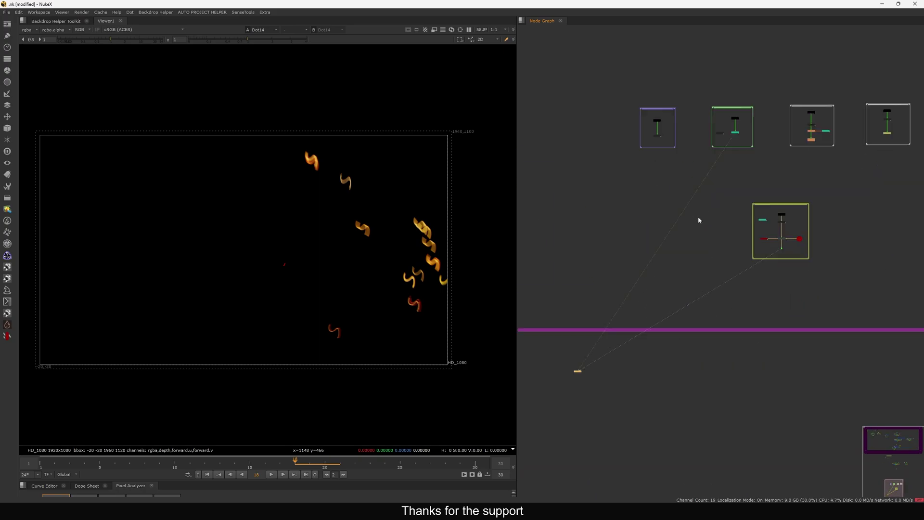
{"action": "scroll", "coordinate": [794, 239], "scroll_direction": "up", "scroll_amount": 10}
{"action": "key", "text": "1"}
Set the shutter of CurvedMB4 to 1 and inspect the longer blur trails.
{"action": "double_click", "coordinate": [819, 192]}
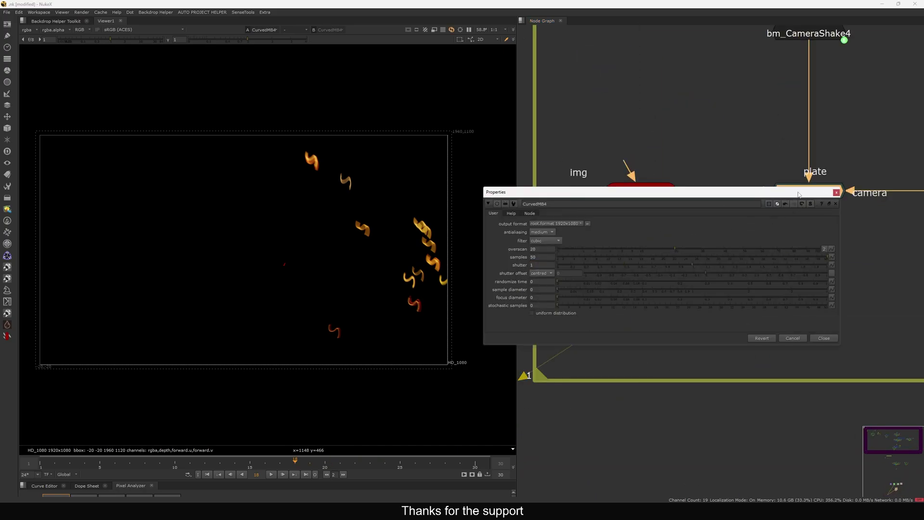
{"action": "left_click", "coordinate": [837, 192]}
{"action": "left_click_drag", "start_coordinate": [861, 266], "coordinate": [754, 328]}
{"action": "left_click_drag", "start_coordinate": [803, 191], "coordinate": [805, 191]}
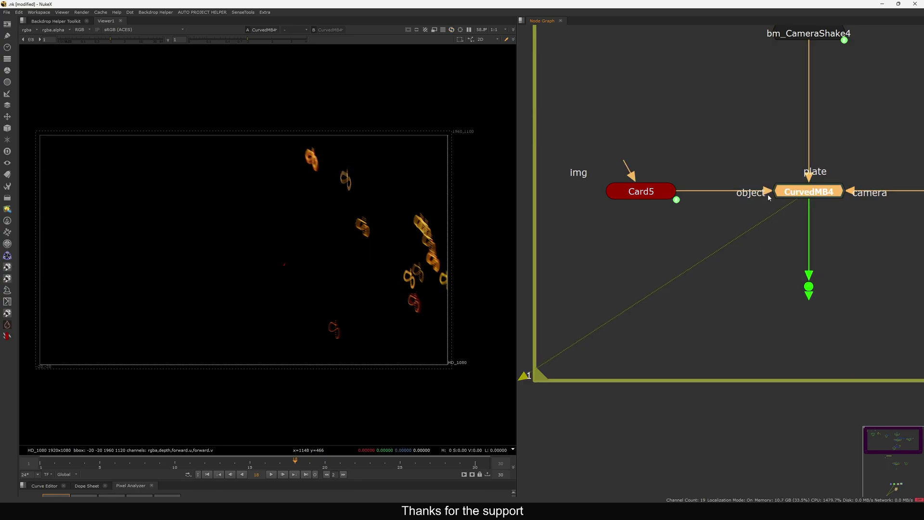
Set the shutter of CurvedMB4 to 0.5 and close its settings.
{"action": "double_click", "coordinate": [796, 194]}
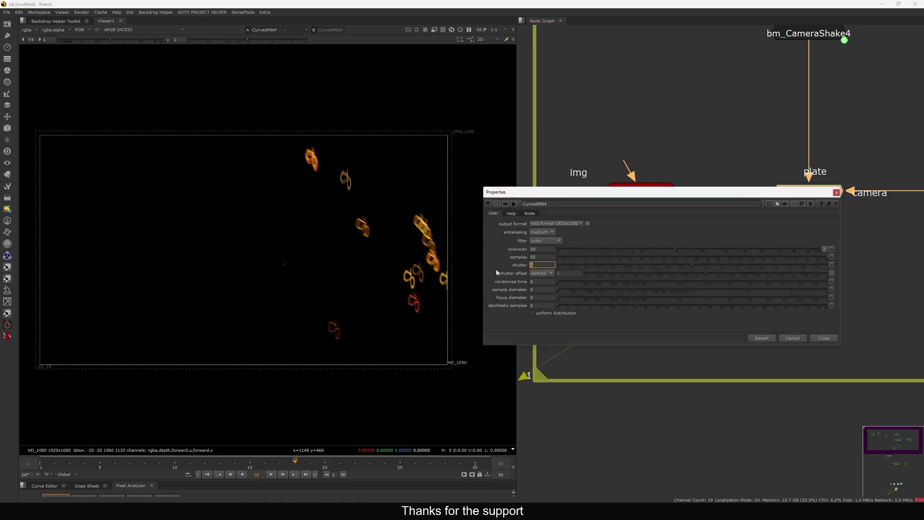
{"action": "type", "text": ".5"}
{"action": "key", "text": "Return"}
{"action": "left_click", "coordinate": [836, 192]}
{"action": "left_click", "coordinate": [843, 238]}
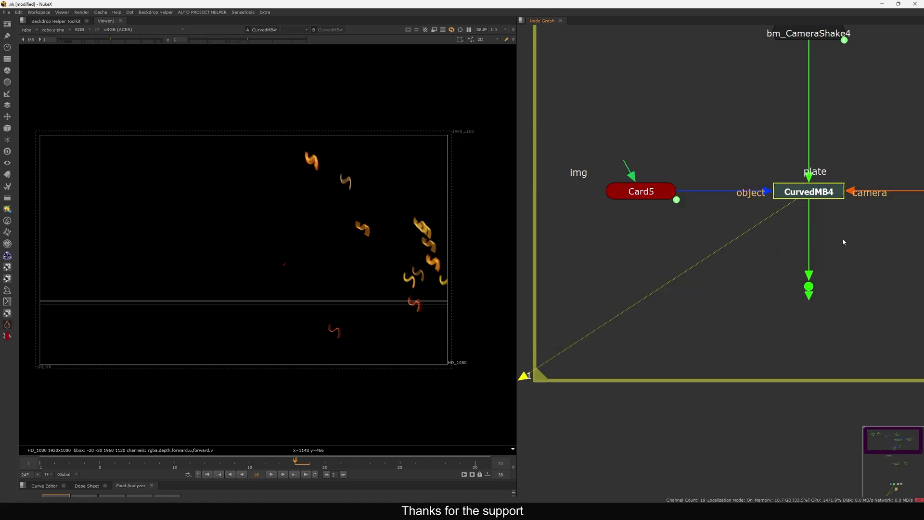
{"action": "key", "text": "f"}
{"action": "middle_click_drag", "start_coordinate": [767, 249], "coordinate": [702, 177]}
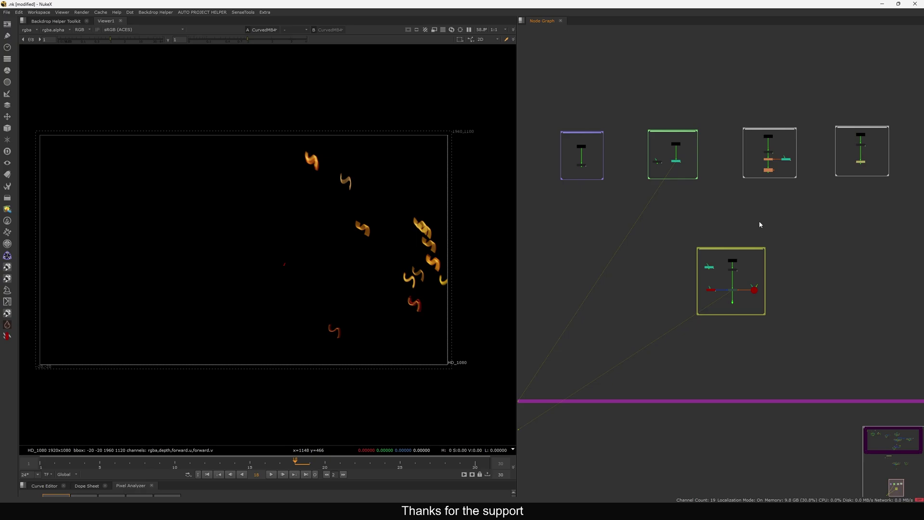
{"action": "scroll", "coordinate": [720, 400], "scroll_direction": "down", "scroll_amount": 6}
{"action": "middle_click_drag", "start_coordinate": [704, 371], "coordinate": [704, 318]}
{"action": "scroll", "coordinate": [718, 319], "scroll_direction": "up", "scroll_amount": 8}
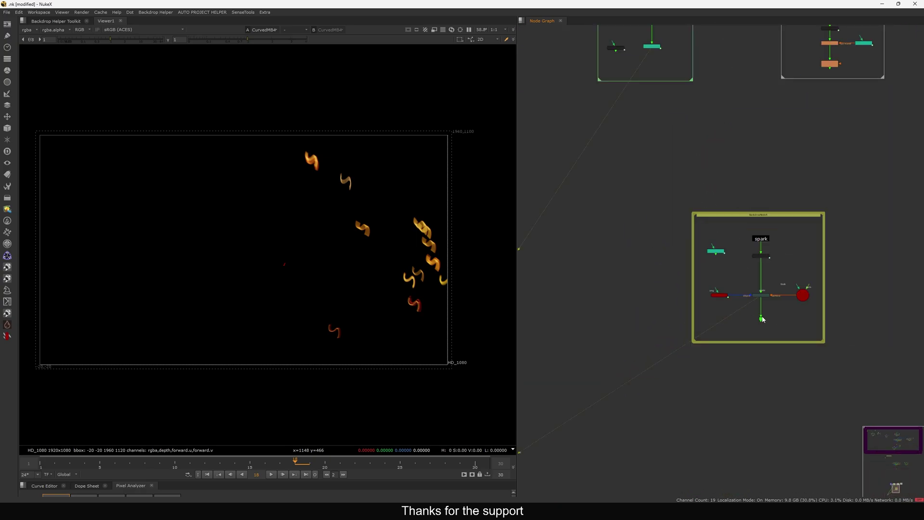
View the output dot below CurvedMB4 in BackdropNode5 and fit the whole frame in the viewer.
{"action": "left_click", "coordinate": [761, 318]}
{"action": "key", "text": "1"}
{"action": "middle_click_drag", "start_coordinate": [795, 318], "coordinate": [779, 308]}
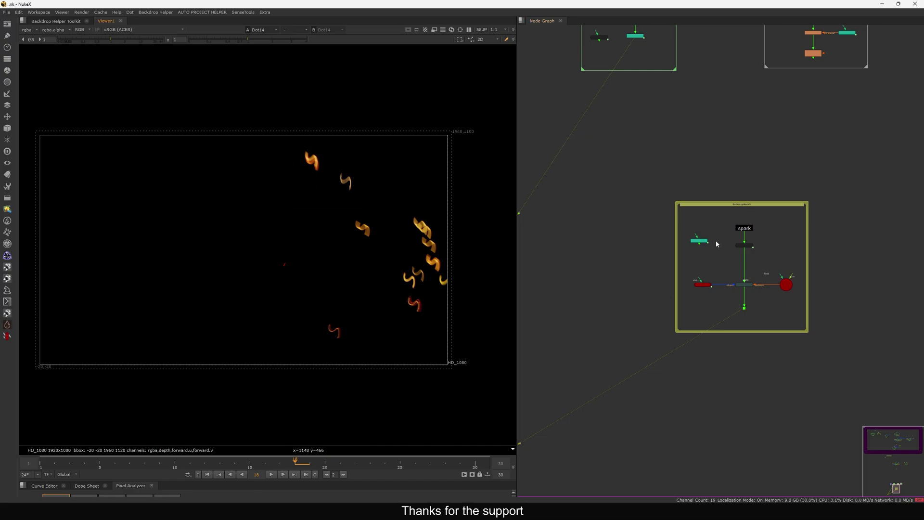
{"action": "left_click_drag", "start_coordinate": [793, 213], "coordinate": [709, 238]}
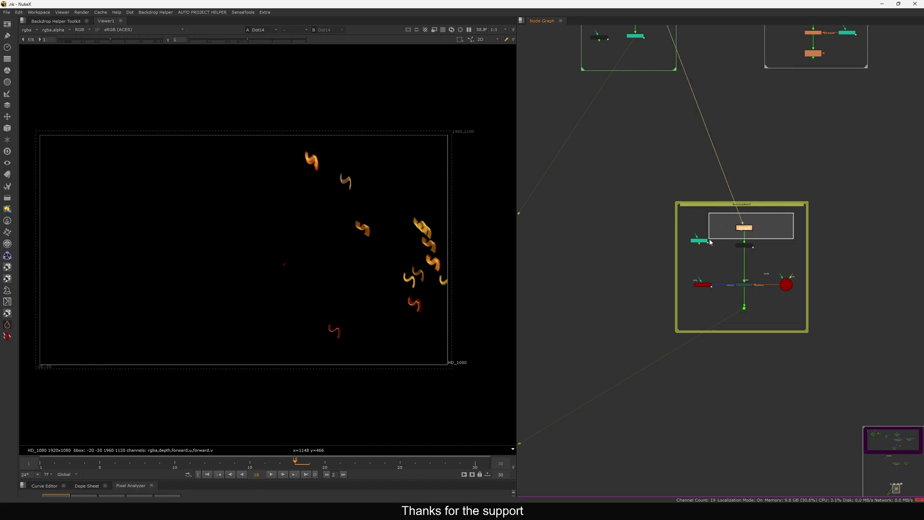
{"action": "scroll", "coordinate": [778, 240], "scroll_direction": "up", "scroll_amount": 3}
{"action": "left_click_drag", "start_coordinate": [797, 236], "coordinate": [662, 280]}
{"action": "key", "text": "1"}
{"action": "middle_click_drag", "start_coordinate": [786, 337], "coordinate": [762, 269]}
{"action": "left_click_drag", "start_coordinate": [762, 270], "coordinate": [662, 313]}
{"action": "key", "text": "1"}
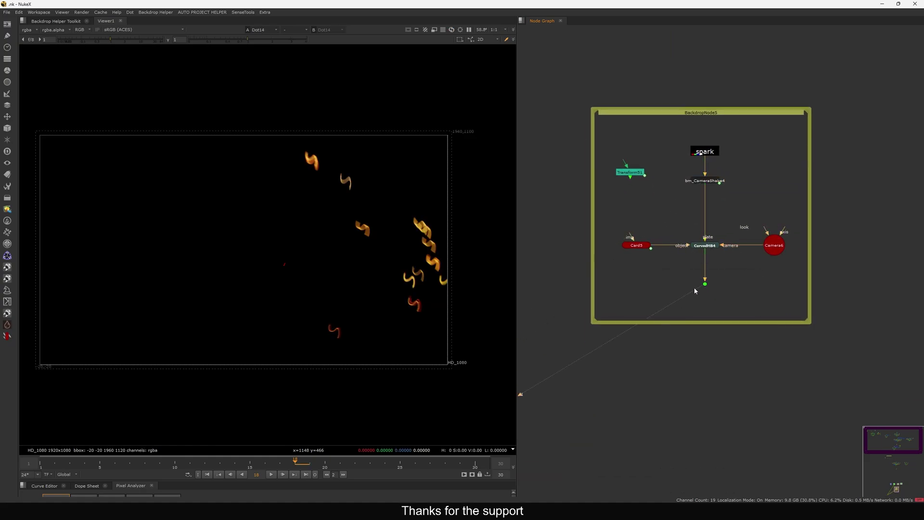
{"action": "left_click_drag", "start_coordinate": [268, 135], "coordinate": [390, 225]}
{"action": "key", "text": "f"}
{"action": "mouse_move", "coordinate": [274, 141]}
{"action": "left_mouse_down"}
{"action": "mouse_move", "coordinate": [436, 264]}
{"action": "mouse_move", "coordinate": [448, 291]}
{"action": "left_mouse_up"}
View the unblurred bm_CameraShake3 in BackdropNode4, followed by the VectorBlur34 result.
{"action": "scroll", "coordinate": [664, 310], "scroll_direction": "down", "scroll_amount": 7}
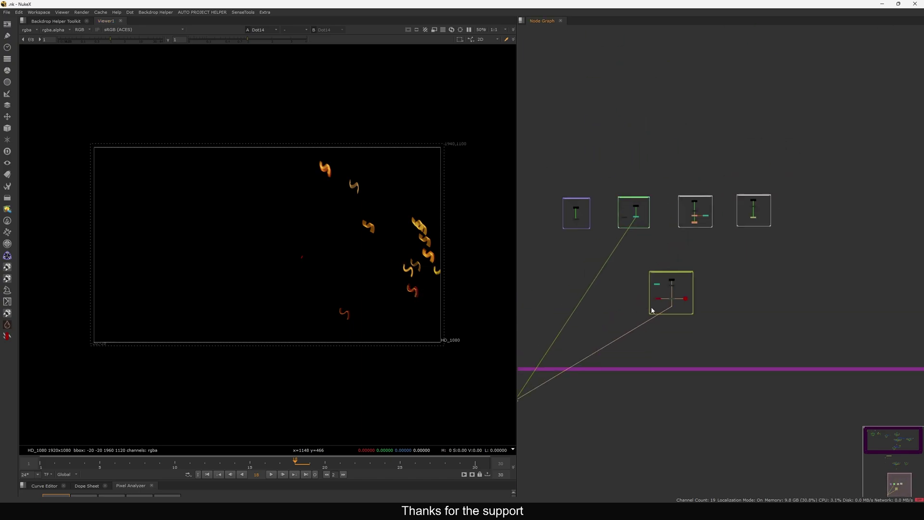
{"action": "scroll", "coordinate": [698, 223], "scroll_direction": "up", "scroll_amount": 8}
{"action": "left_click_drag", "start_coordinate": [733, 221], "coordinate": [625, 269]}
{"action": "key", "text": "1"}
{"action": "left_click_drag", "start_coordinate": [729, 163], "coordinate": [641, 187]}
{"action": "key", "text": "1"}
{"action": "left_click", "coordinate": [673, 242]}
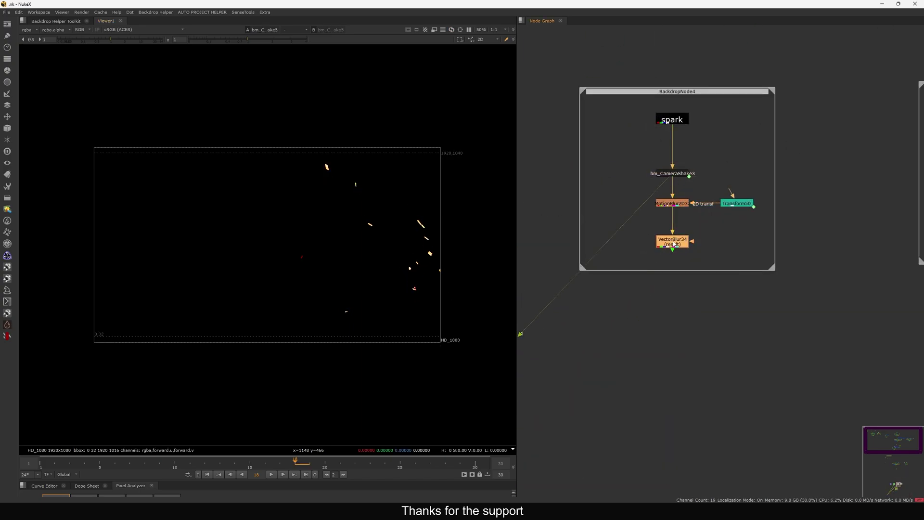
{"action": "key", "text": "1"}
Return the viewer to the output dot of CurvedMB4 in BackdropNode5 to see the curved blur.
{"action": "scroll", "coordinate": [701, 205], "scroll_direction": "down", "scroll_amount": 5}
{"action": "middle_click_drag", "start_coordinate": [636, 415], "coordinate": [686, 204]}
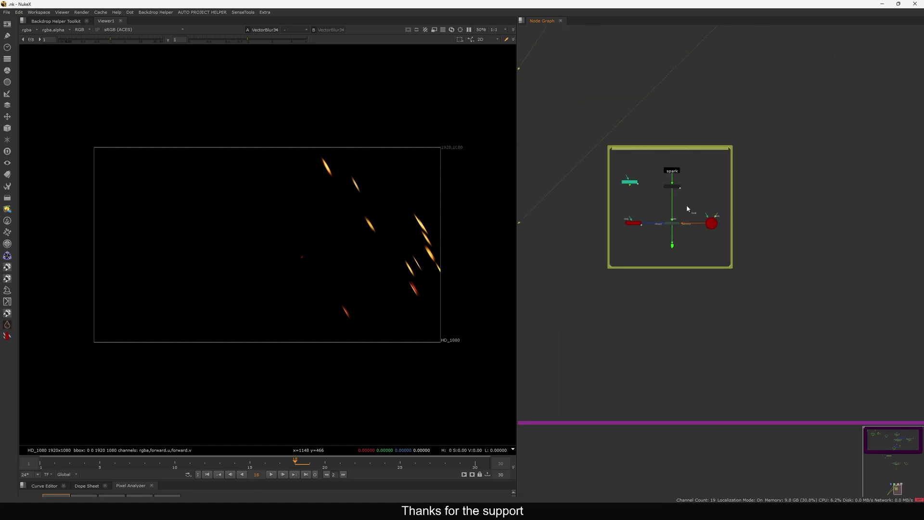
{"action": "left_click_drag", "start_coordinate": [656, 262], "coordinate": [667, 266]}
{"action": "key", "text": "1"}
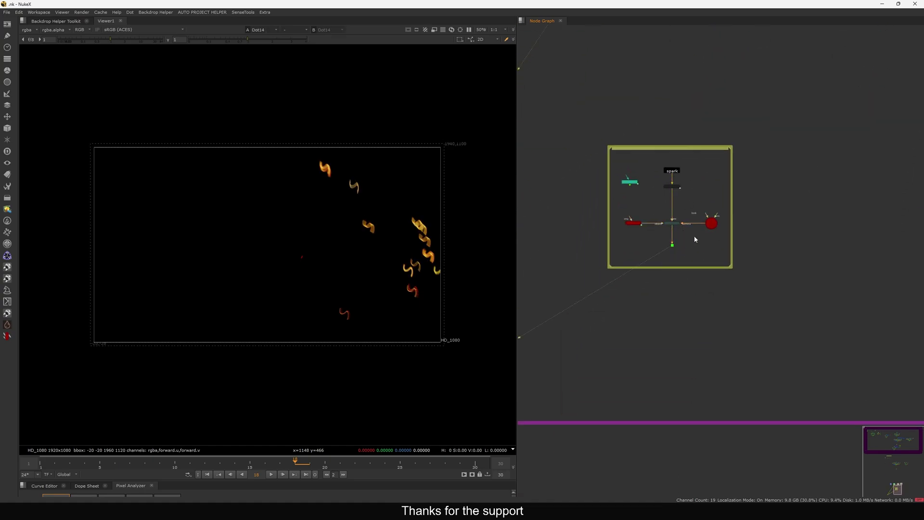
View VectorBlur34 again and switch to the viewer's second input to compare it with the CurvedMB4 result.
{"action": "middle_click_drag", "start_coordinate": [684, 199], "coordinate": [643, 378]}
{"action": "left_click_drag", "start_coordinate": [659, 202], "coordinate": [720, 186]}
{"action": "key", "text": "1"}
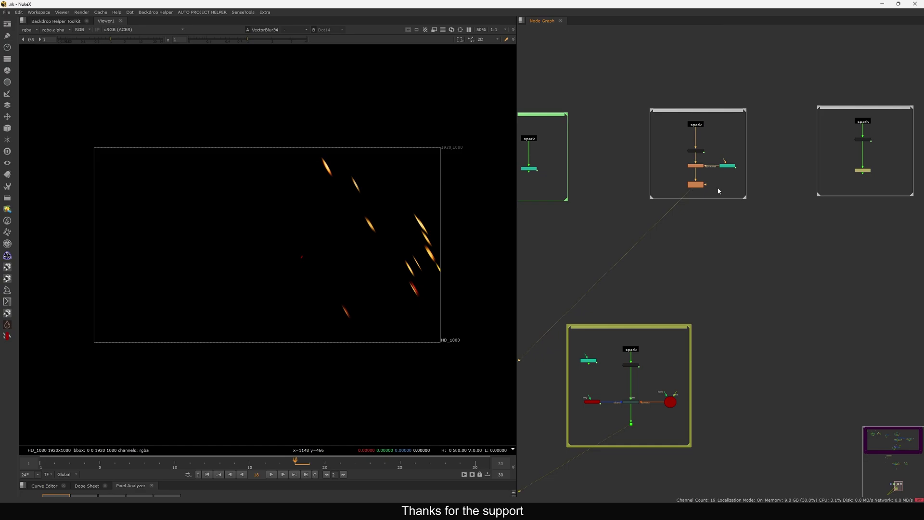
{"action": "key", "text": "2"}
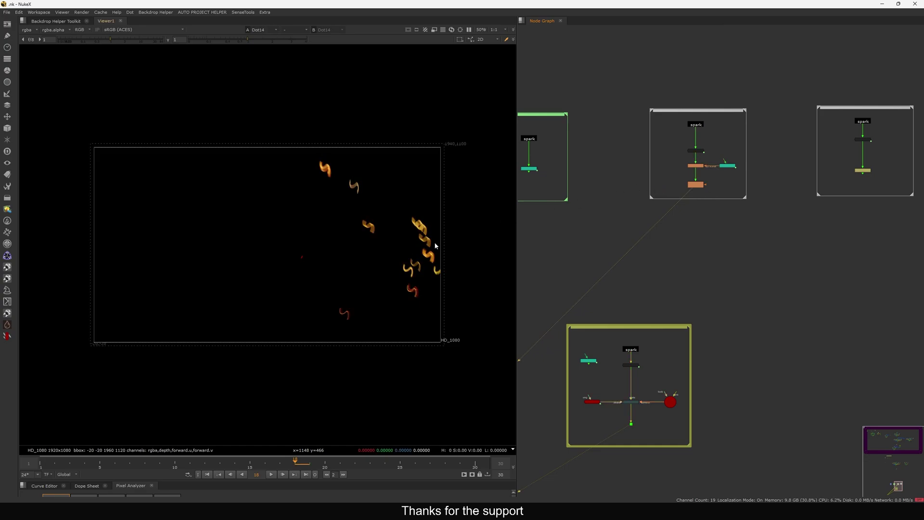
Inspect the curved spark trails and the CurvedMB4 setup up close, ending with the entire node graph framed.
{"action": "scroll", "coordinate": [433, 244], "scroll_direction": "up", "scroll_amount": 2}
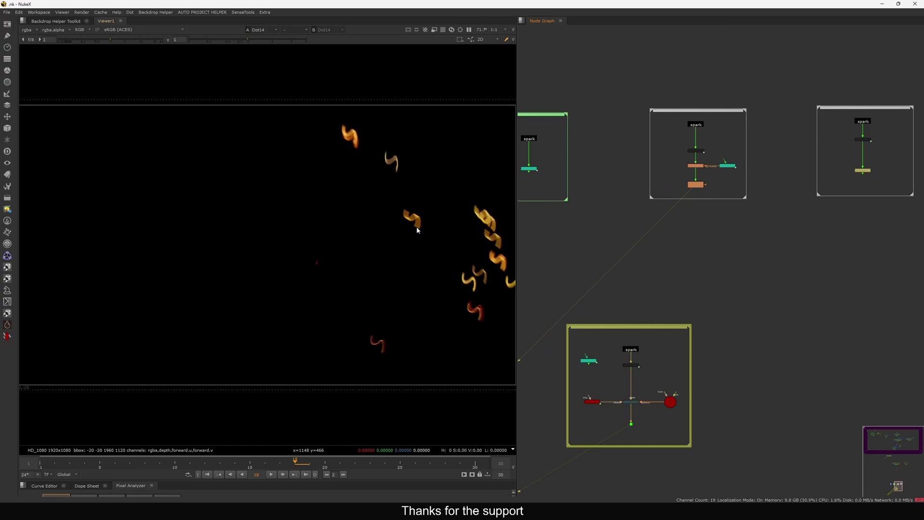
{"action": "middle_click_drag", "start_coordinate": [619, 403], "coordinate": [693, 302]}
{"action": "scroll", "coordinate": [724, 298], "scroll_direction": "up", "scroll_amount": 2}
{"action": "left_click_drag", "start_coordinate": [731, 287], "coordinate": [662, 327]}
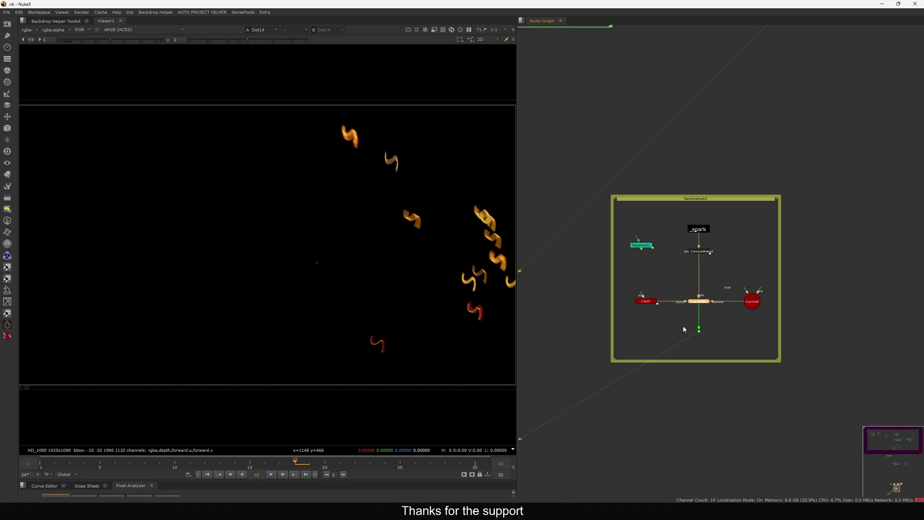
{"action": "key", "text": "f"}
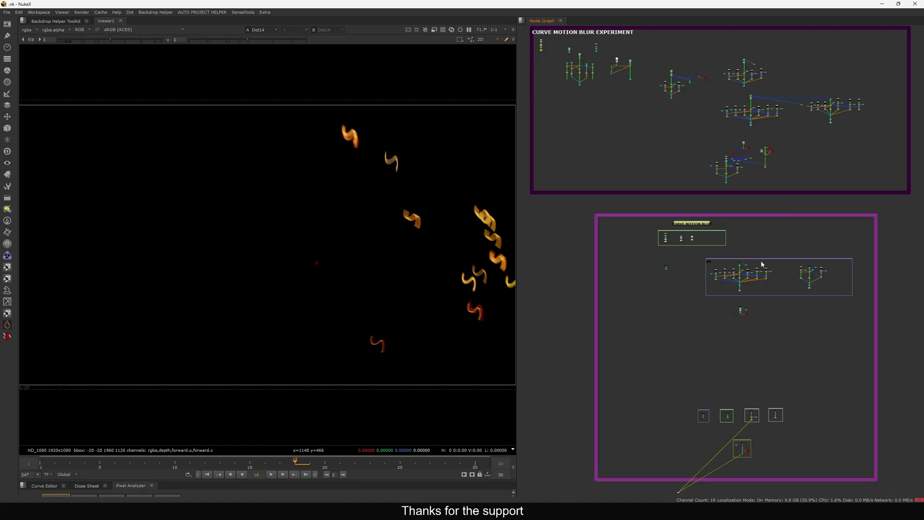